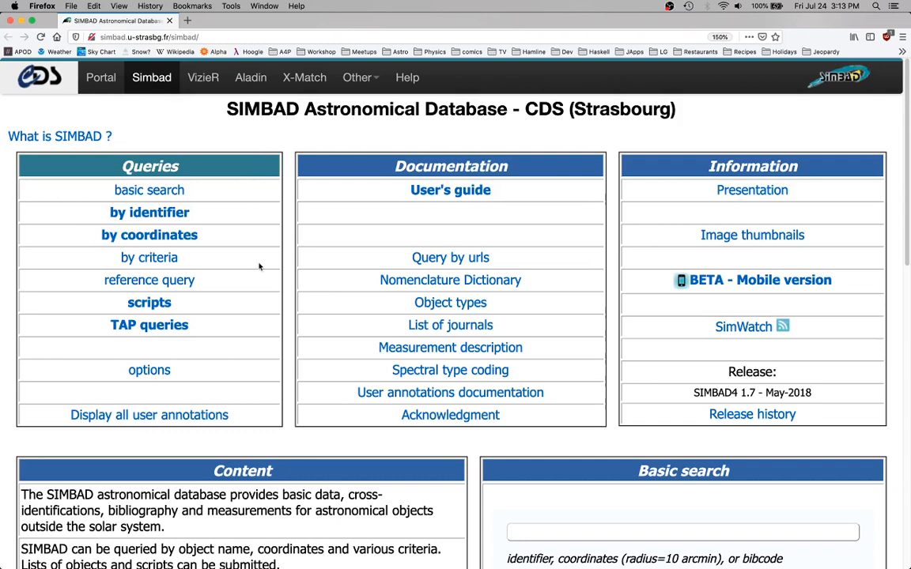
Open the query by identifier form and enter m67 as the identifier
left_click(175, 215)
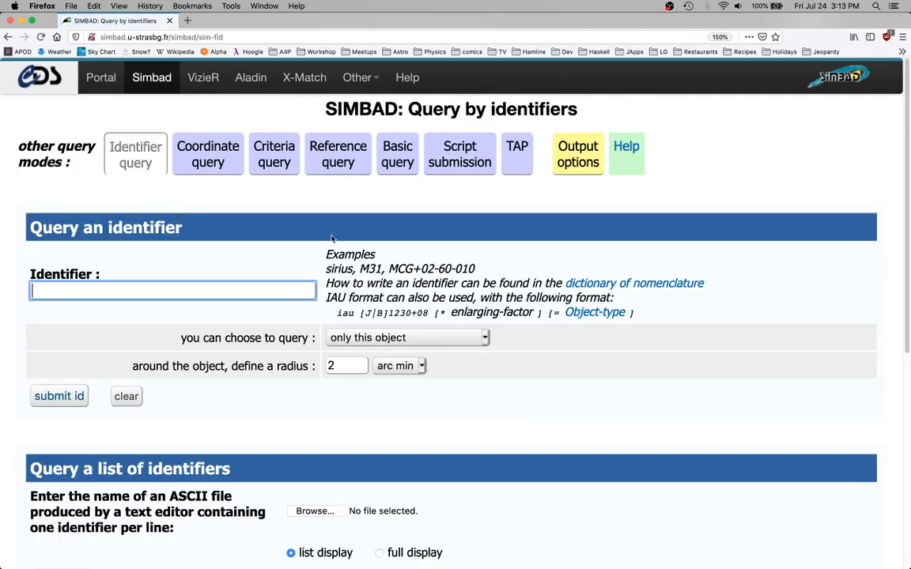
left_click(229, 287)
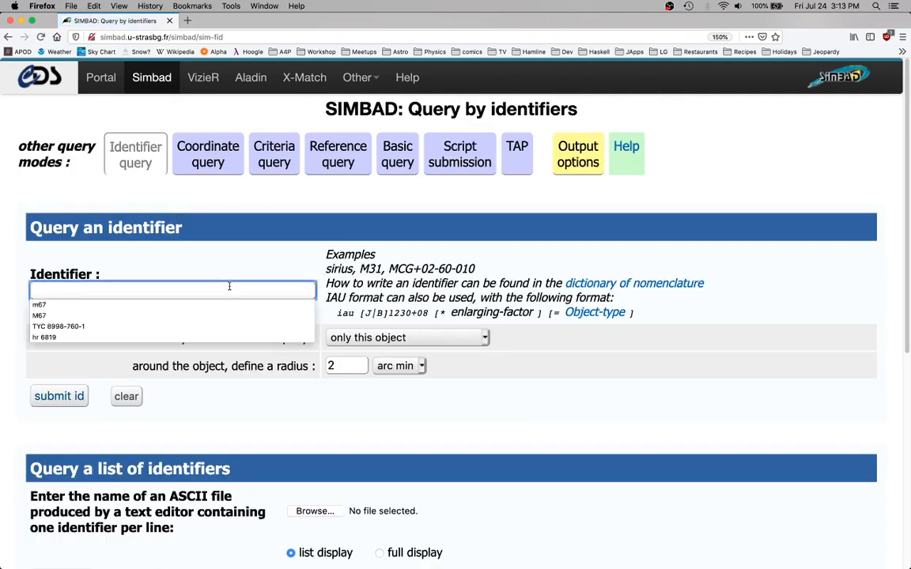
left_click(211, 264)
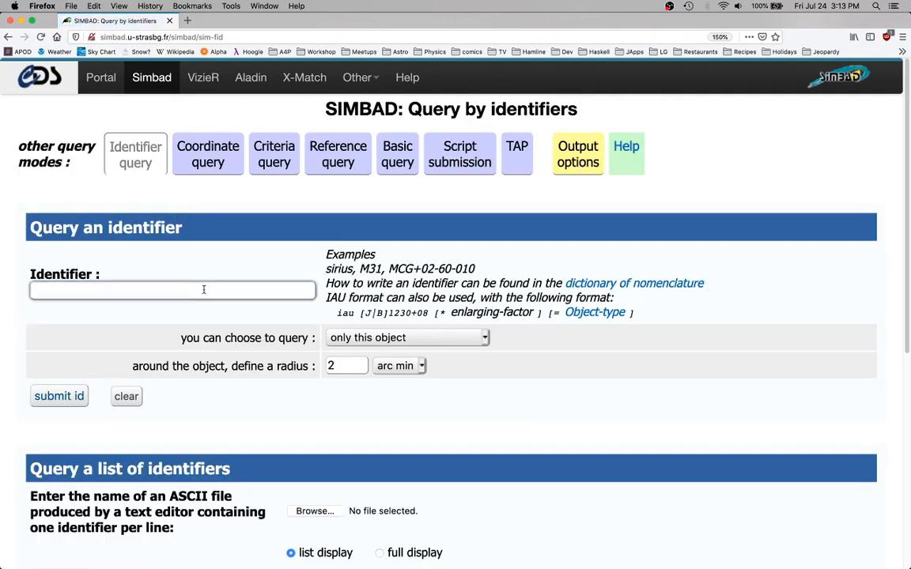
left_click(204, 290)
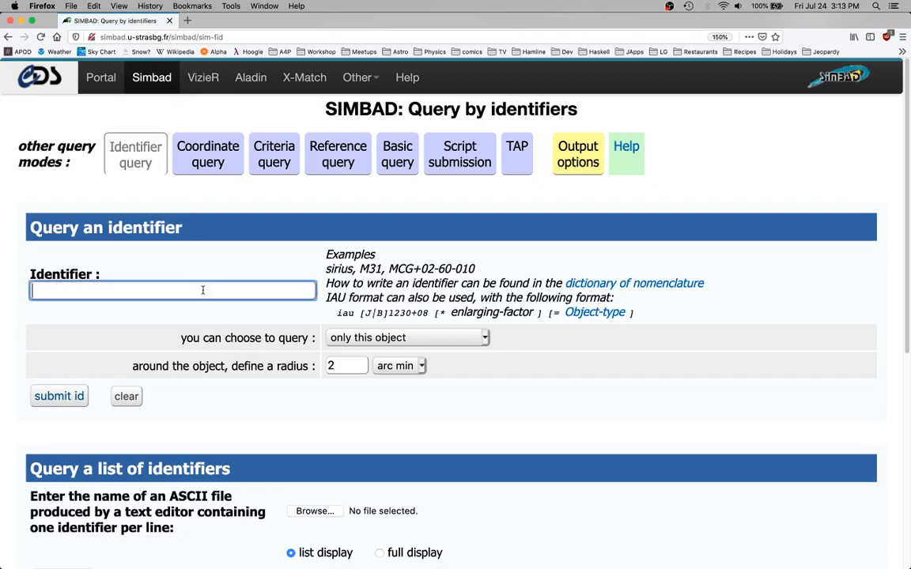
type("m67")
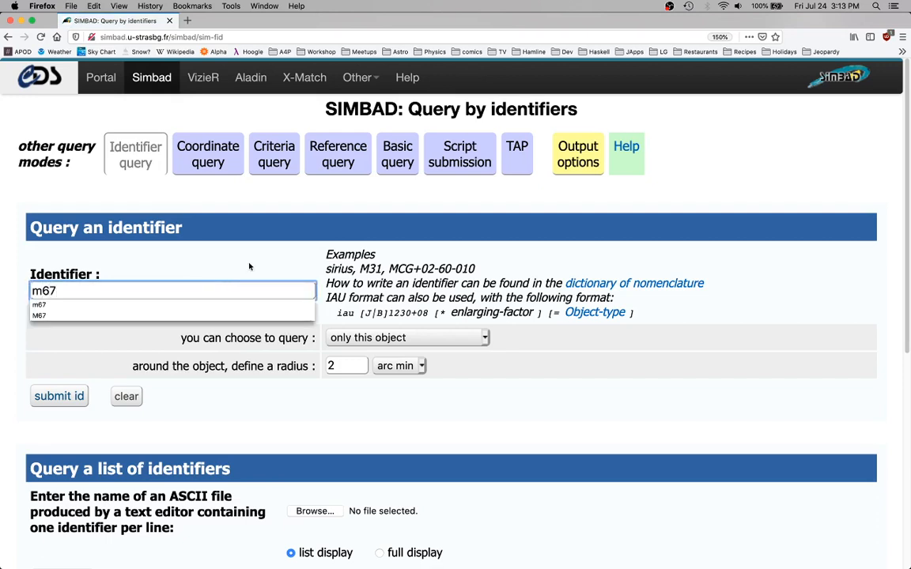
left_click(208, 257)
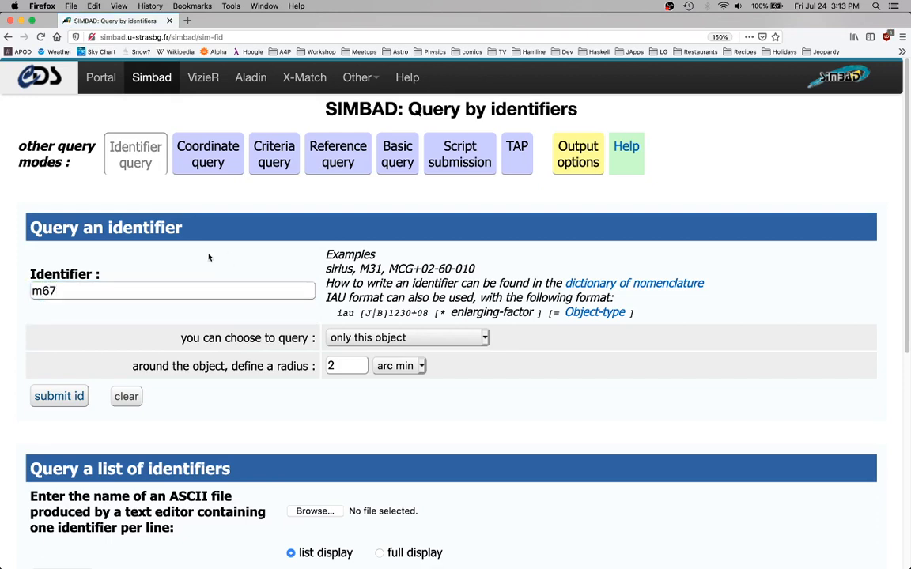
left_click(277, 293)
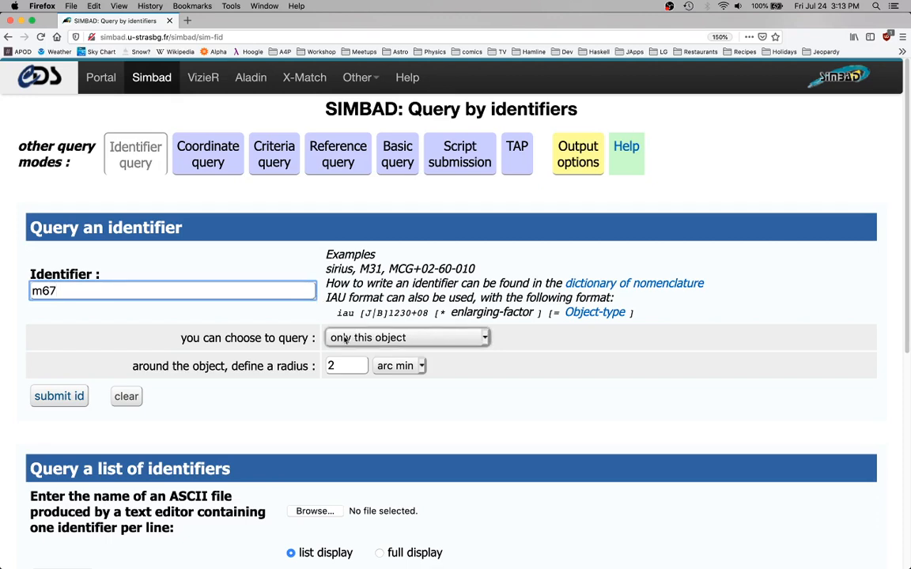
Set the query to around this object with a radius of 30 arc min and submit it
left_click(360, 339)
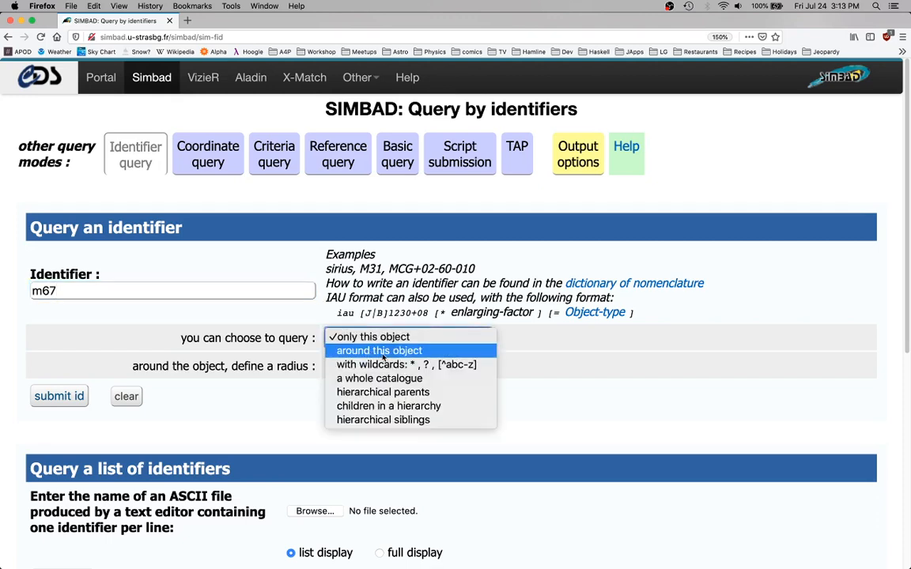
left_click(354, 351)
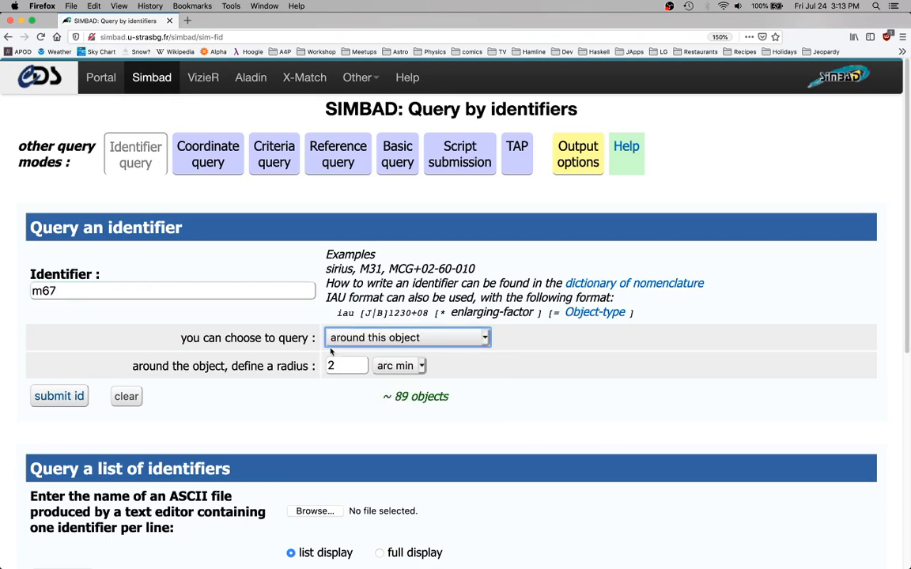
left_click(353, 369)
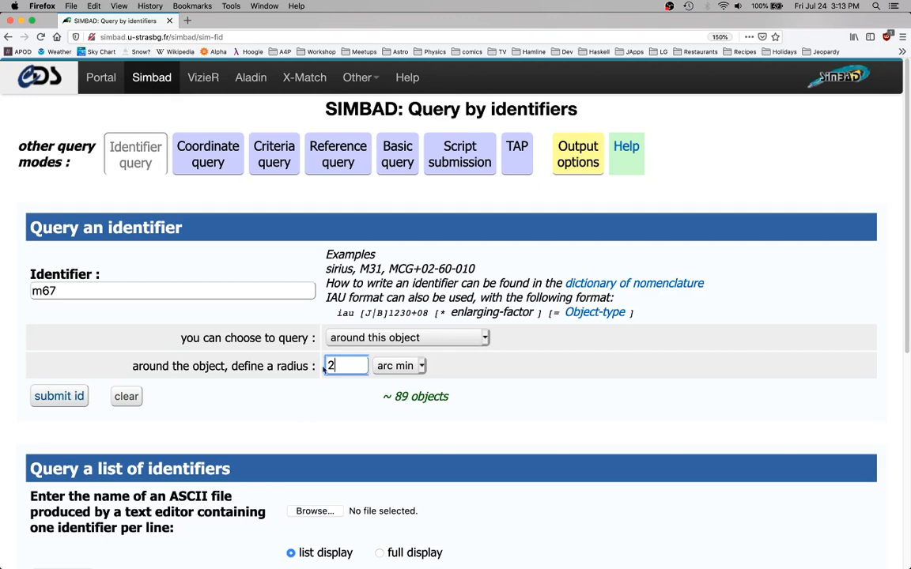
key("BackSpace")
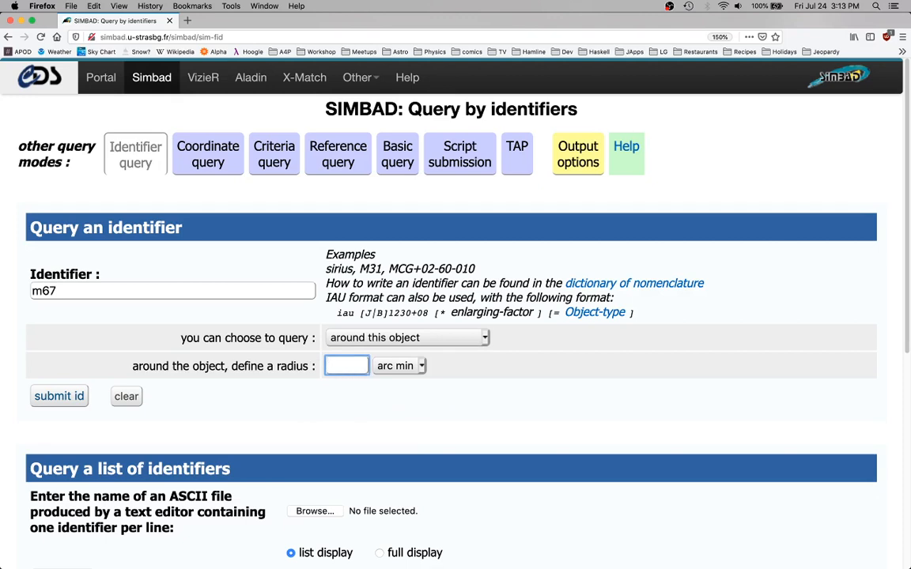
type("30")
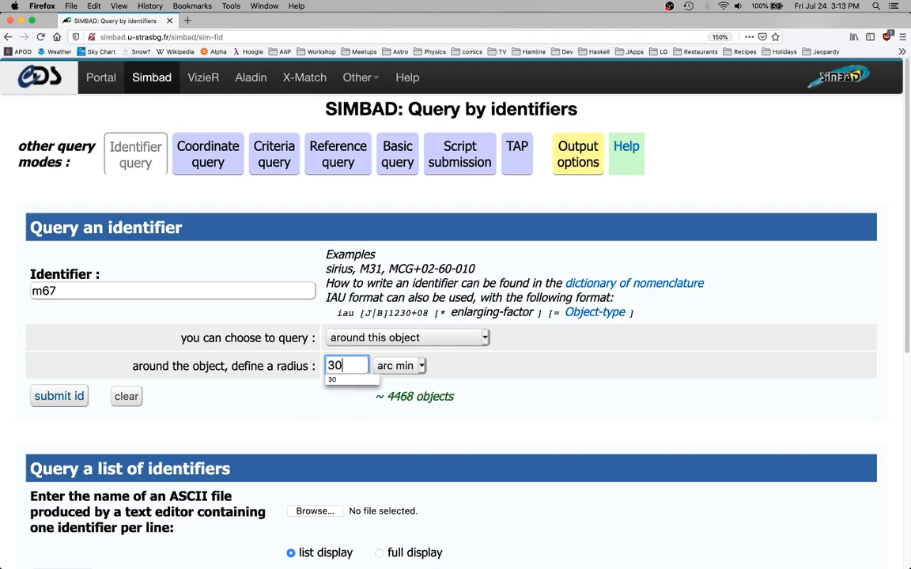
left_click(470, 407)
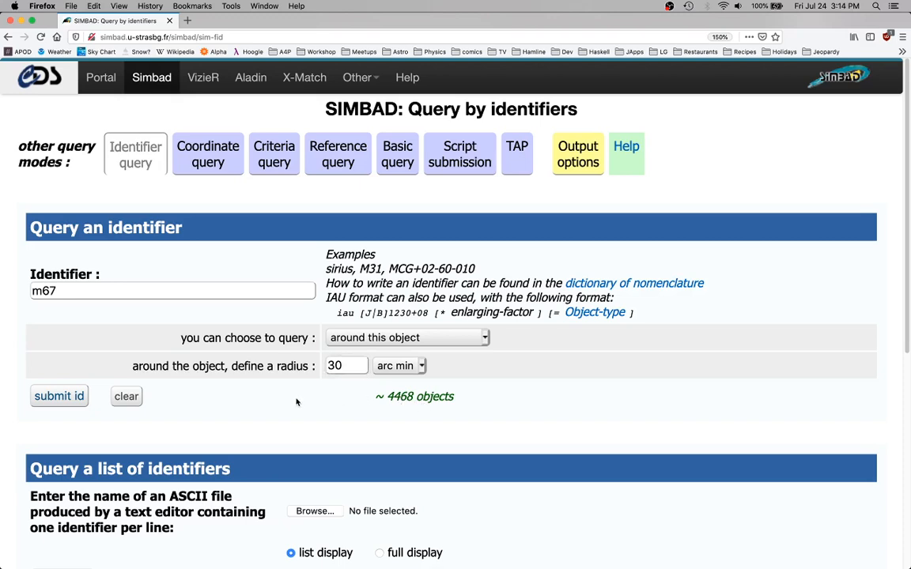
scroll(318, 402, "down", 1)
scroll(318, 403, "up", 1)
left_click(65, 399)
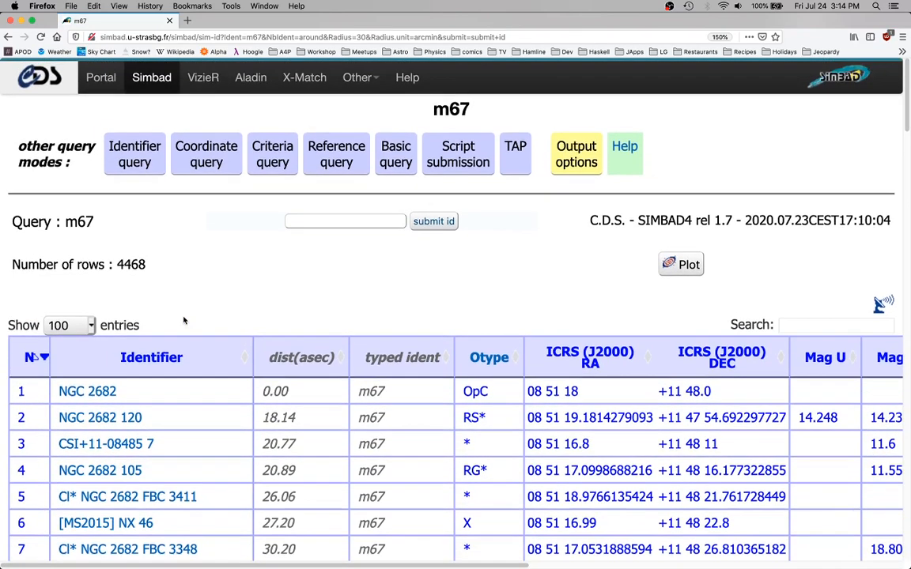
Examine the m67 results table, including its identifiers, object types, coordinates and magnitude columns
scroll(183, 320, "down", 1)
scroll(184, 320, "right", 5)
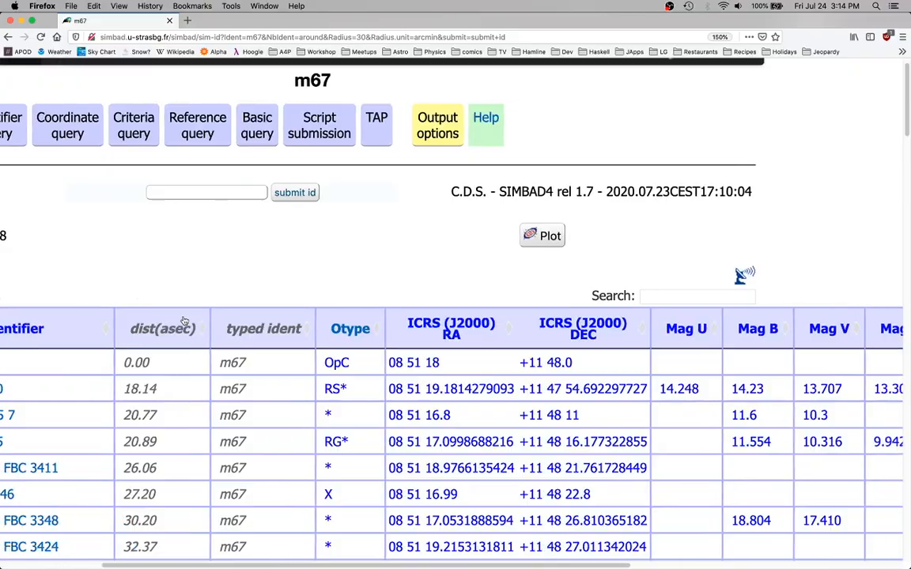
scroll(183, 320, "left", 5)
scroll(183, 320, "down", 20)
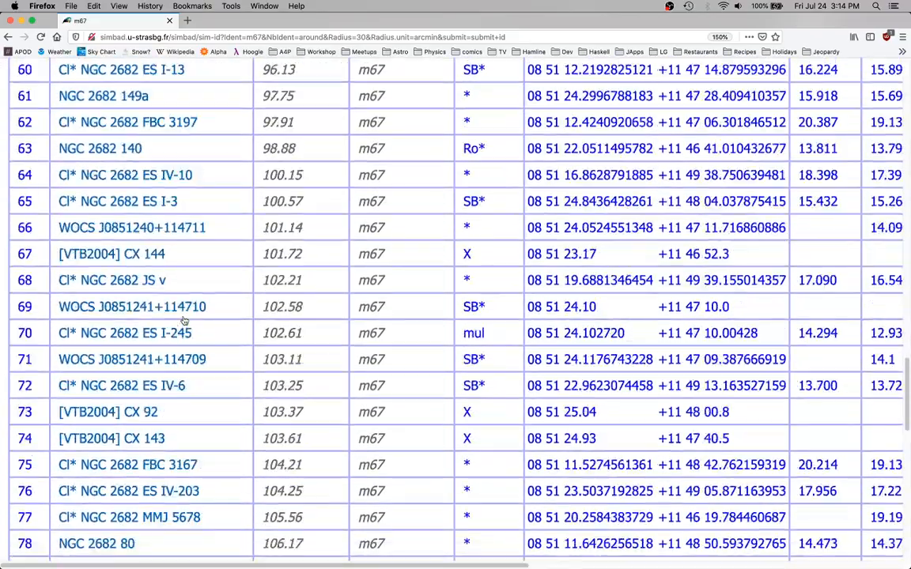
scroll(183, 320, "up", 9)
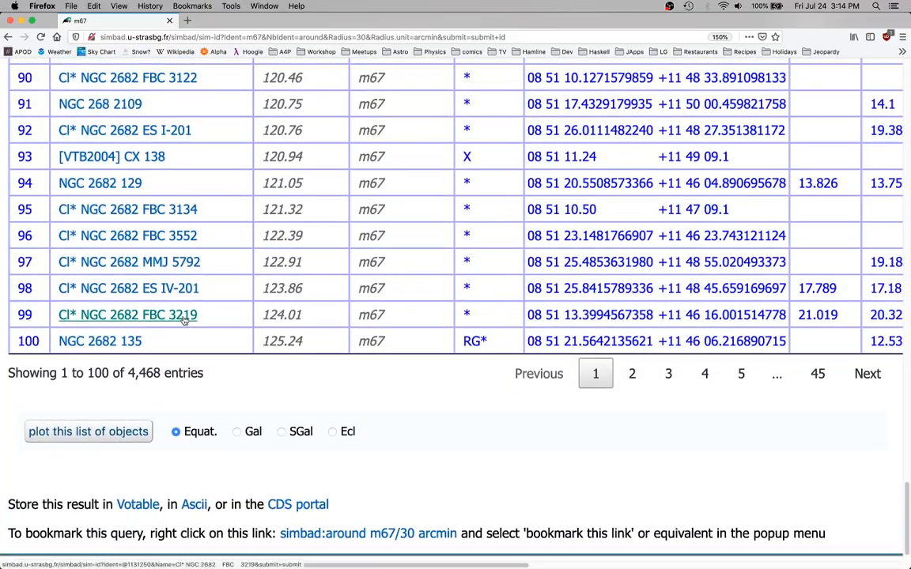
scroll(184, 320, "up", 20)
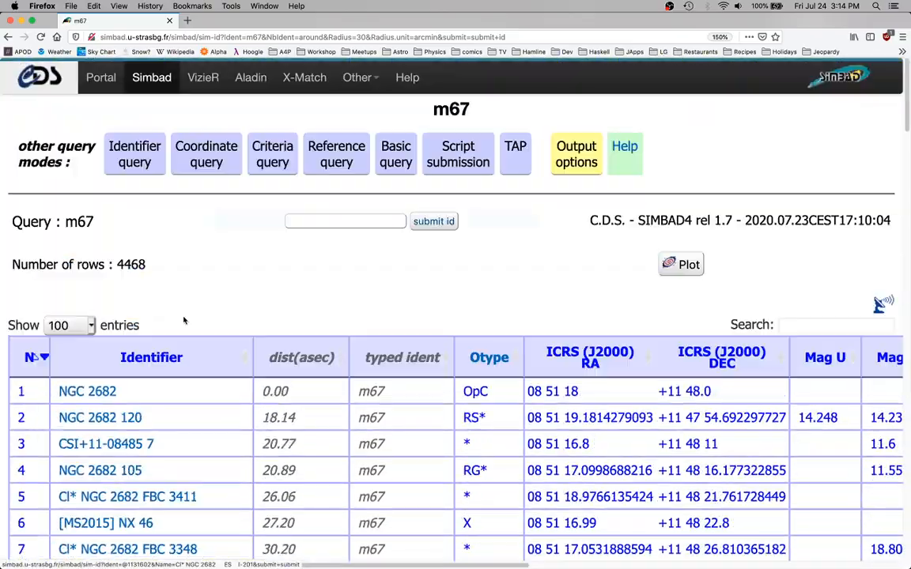
scroll(184, 320, "down", 7)
scroll(183, 321, "right", 3)
scroll(184, 320, "down", 20)
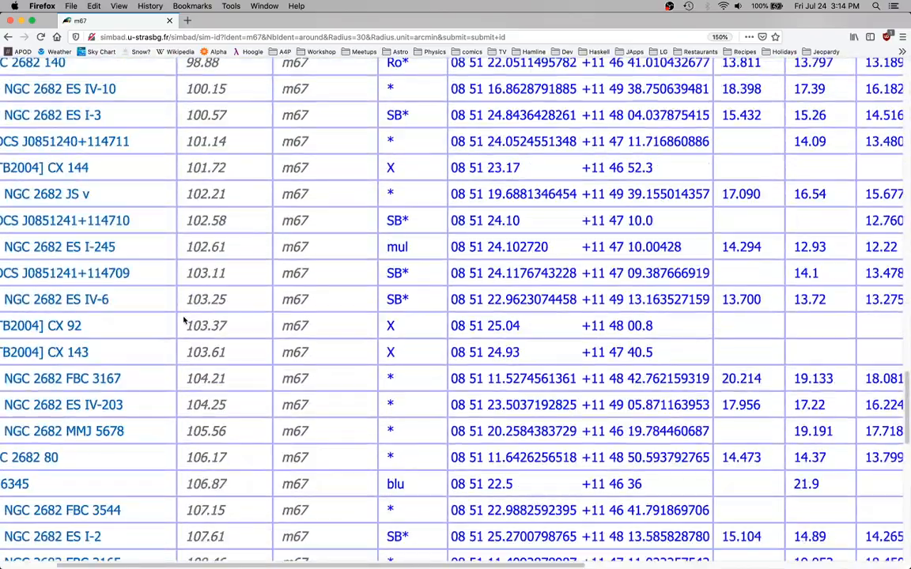
scroll(184, 321, "left", 3)
scroll(246, 355, "up", 20)
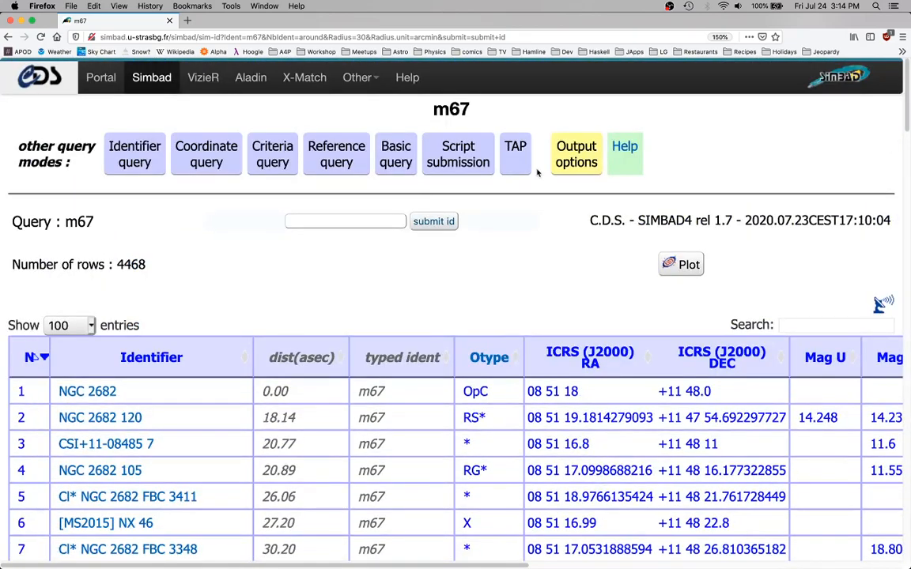
Open the output options and choose ASCII (tab-separator) as the output format
left_click(575, 150)
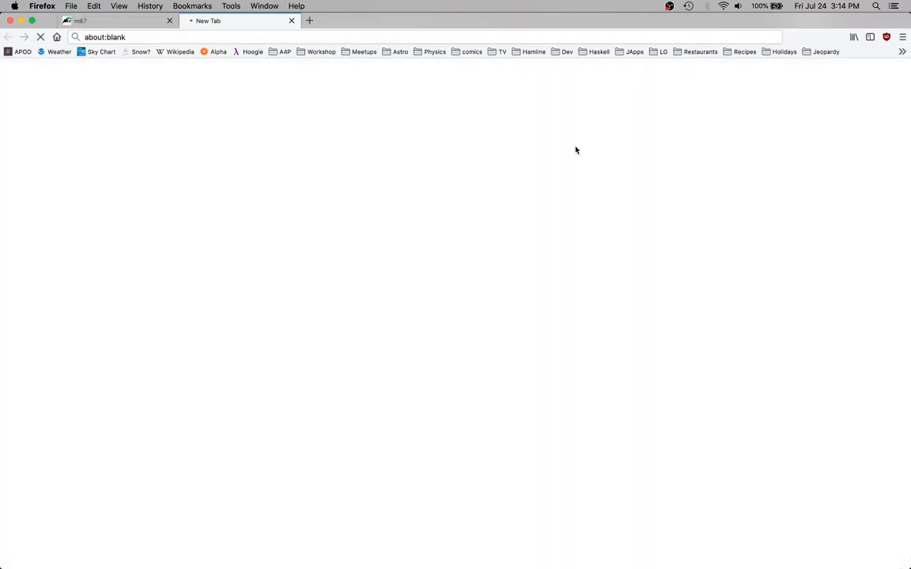
scroll(291, 225, "down", 3)
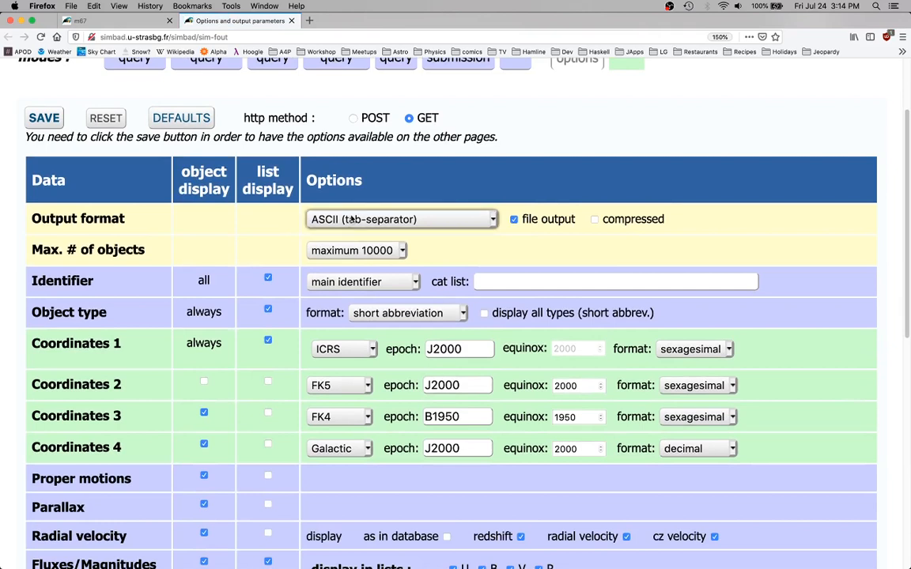
left_click(352, 220)
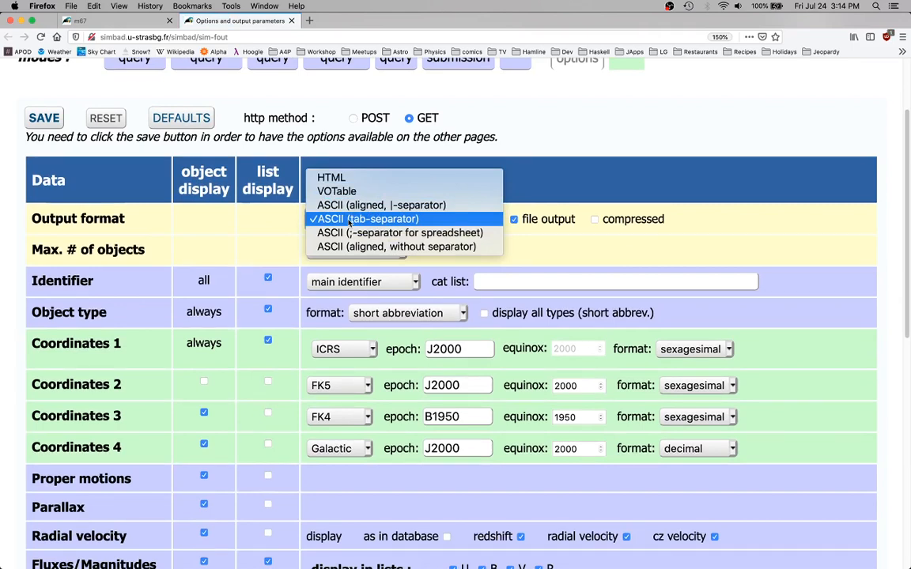
left_click(349, 223)
left_click(433, 225)
left_click(370, 215)
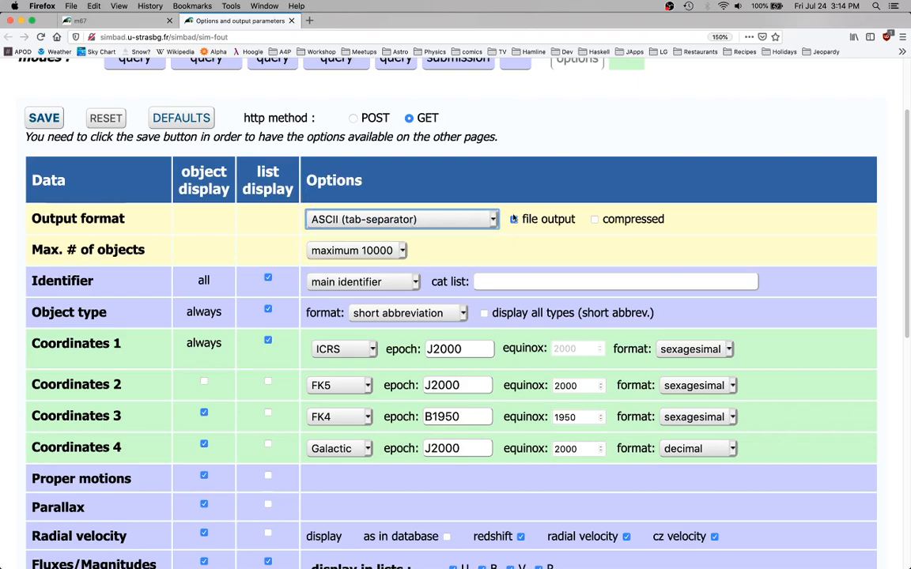
Make sure file output is enabled and save the output options
left_click(513, 219)
left_click(513, 219)
left_click(513, 219)
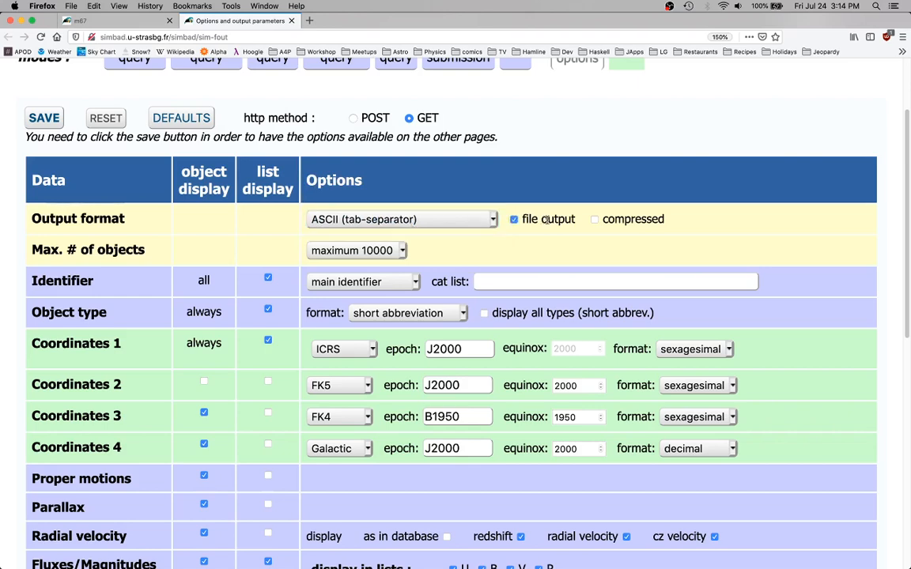
scroll(447, 246, "down", 1)
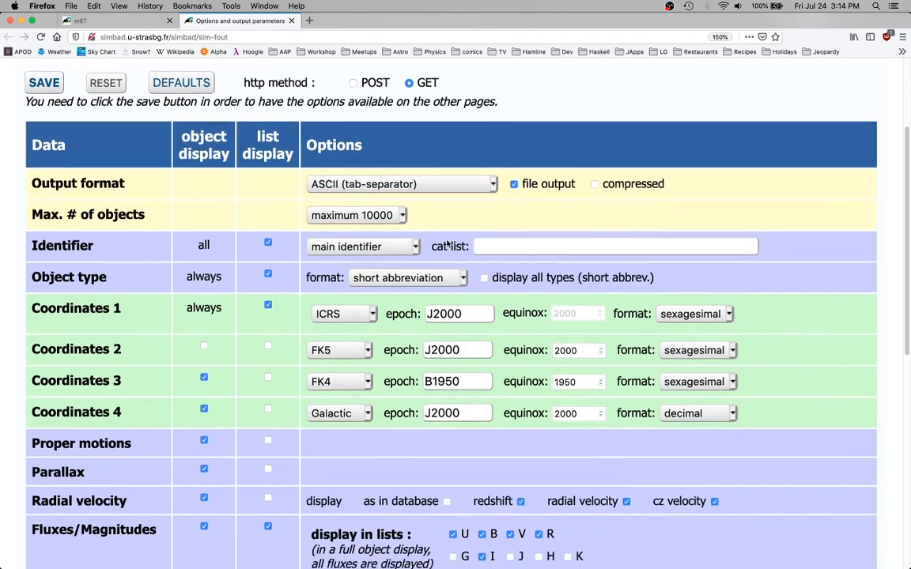
scroll(447, 246, "up", 1)
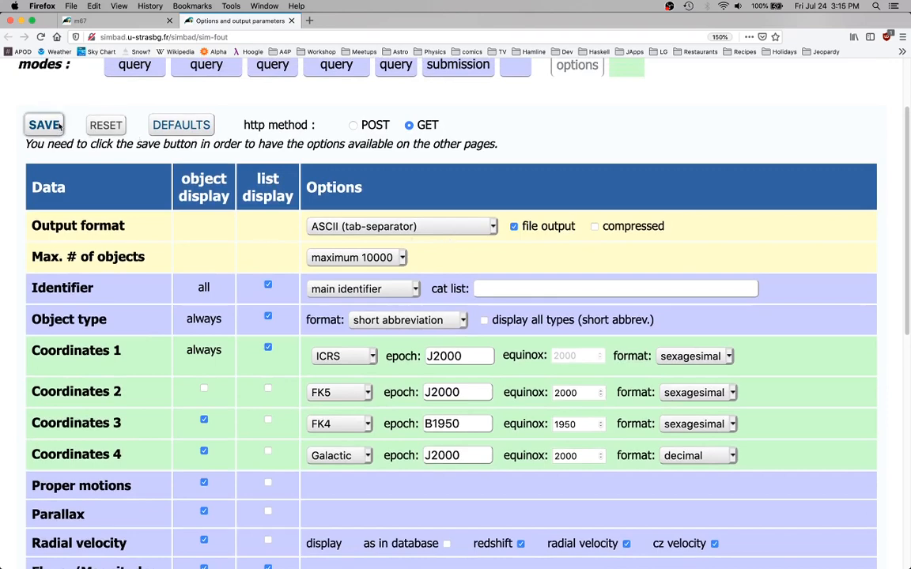
left_click(55, 125)
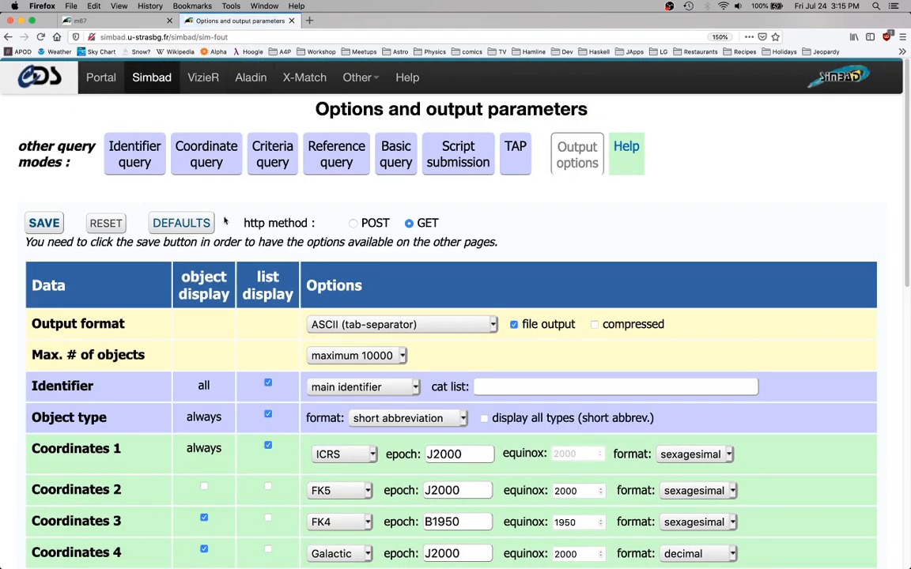
Close the output options page, reload the m67 query results and save them as the file simbad.tsv
left_click(290, 20)
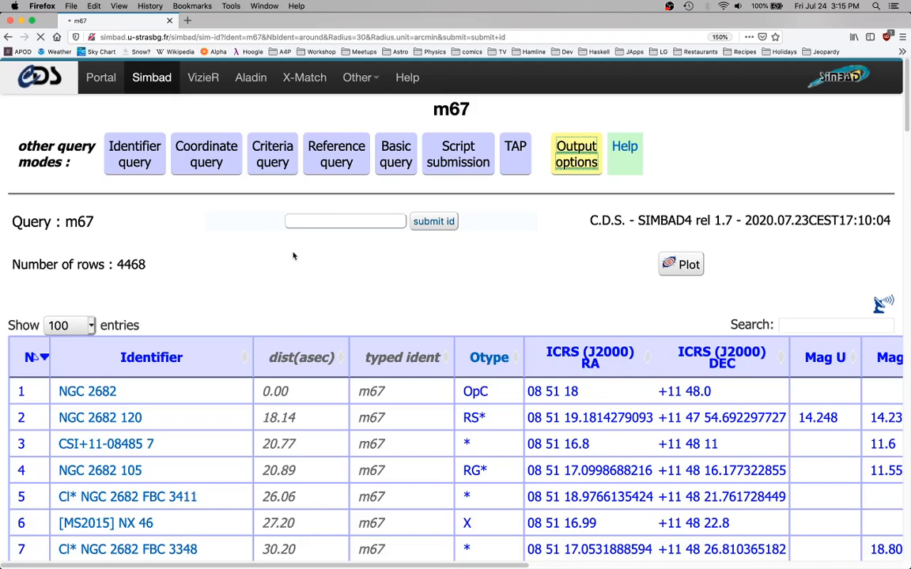
scroll(292, 256, "down", 2)
scroll(294, 254, "up", 2)
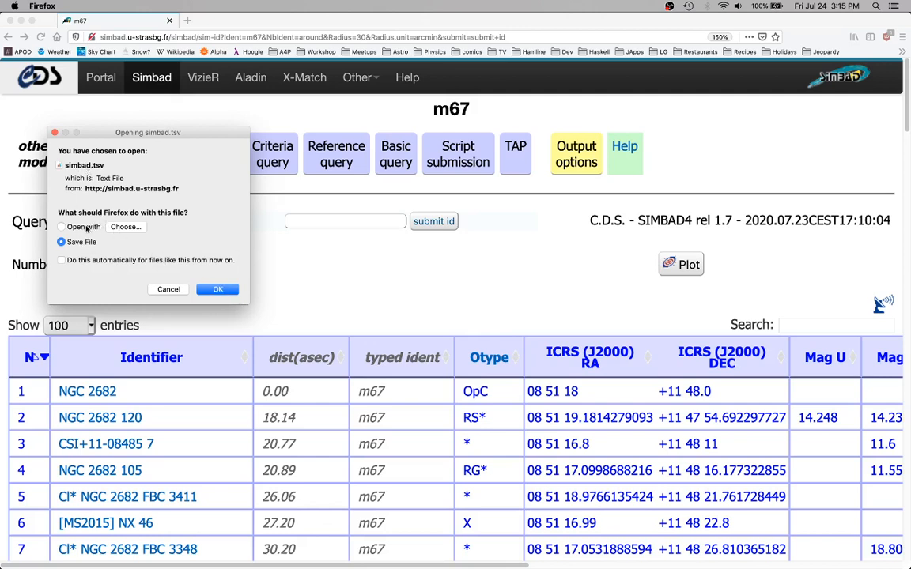
left_click(217, 290)
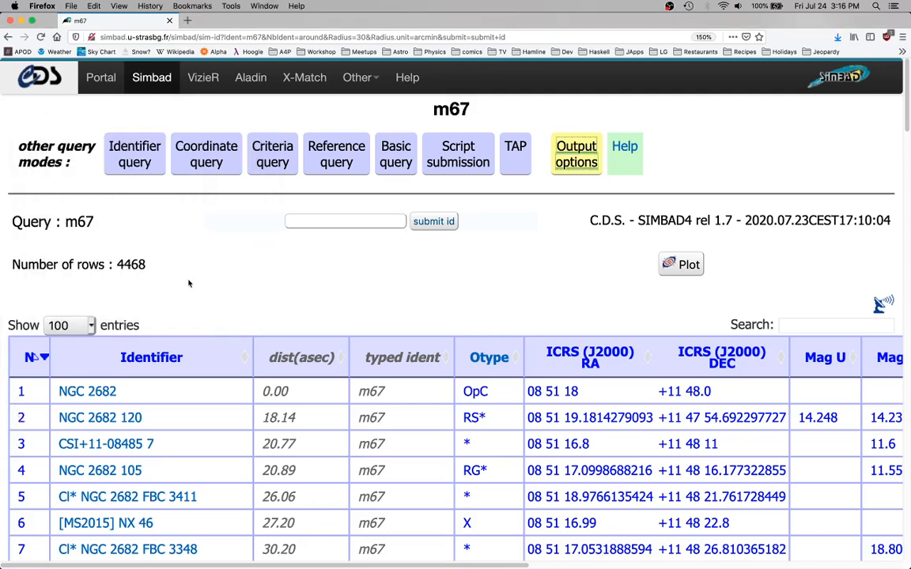
Close the browser window showing the m67 query results
left_click(175, 37)
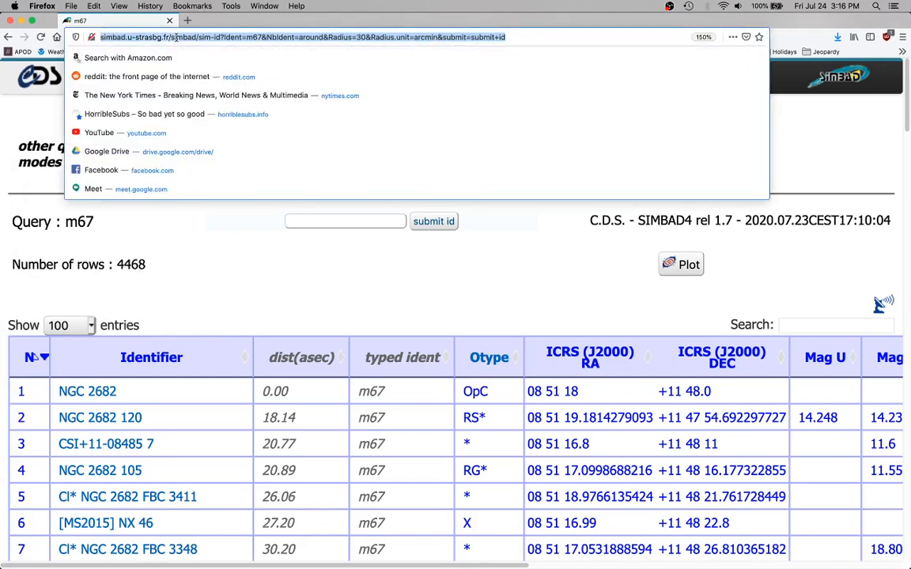
left_click(263, 305)
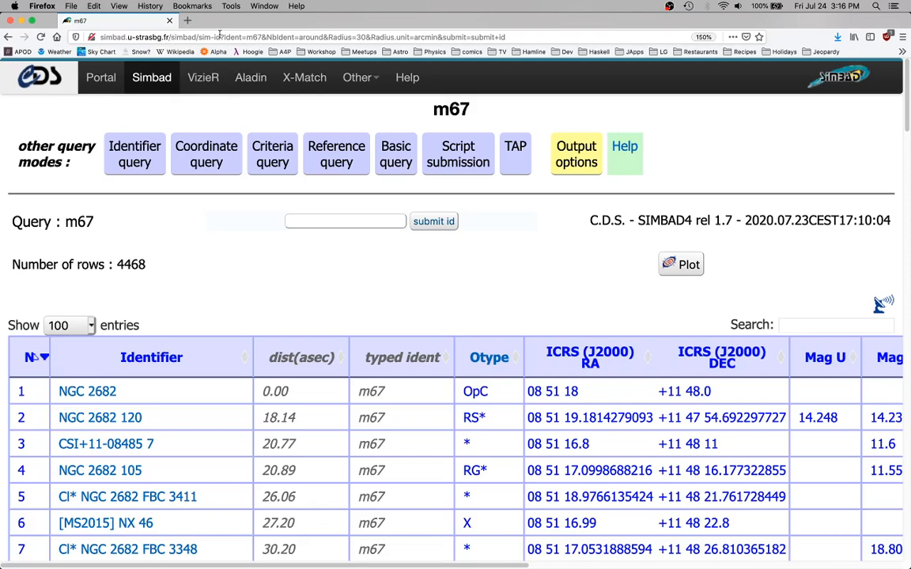
left_click(219, 35)
key("super+w")
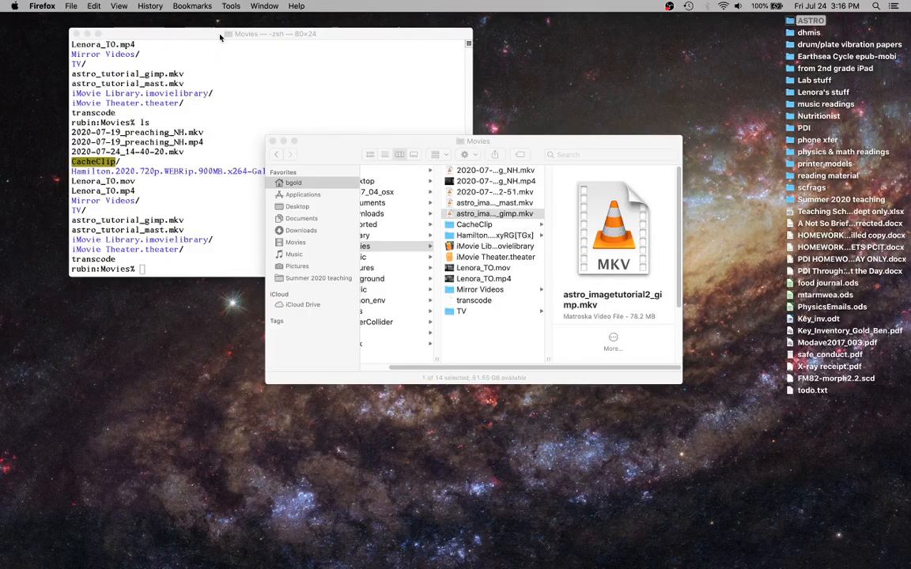
Open a new browser window and go to the sheets.google.com address that creates a new spreadsheet
key("super+n")
left_click(235, 37)
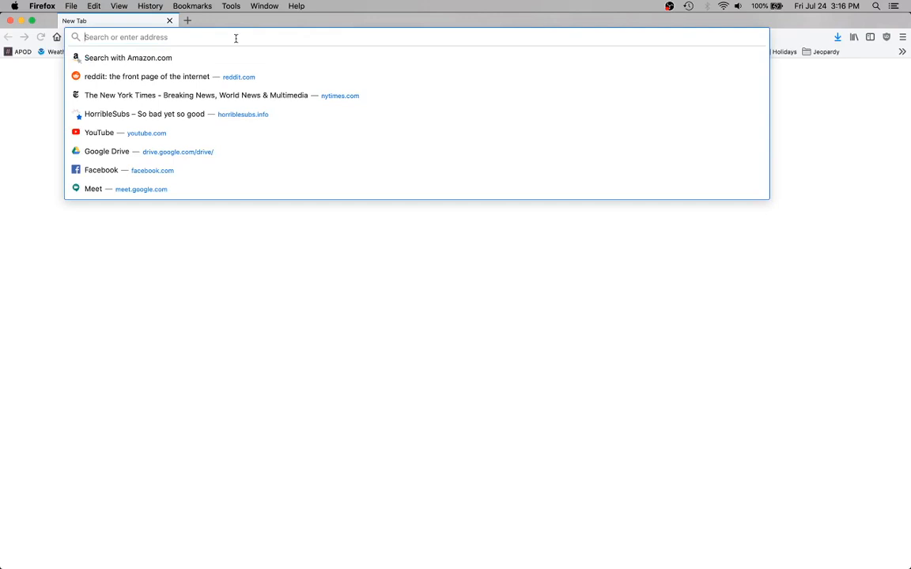
type("google")
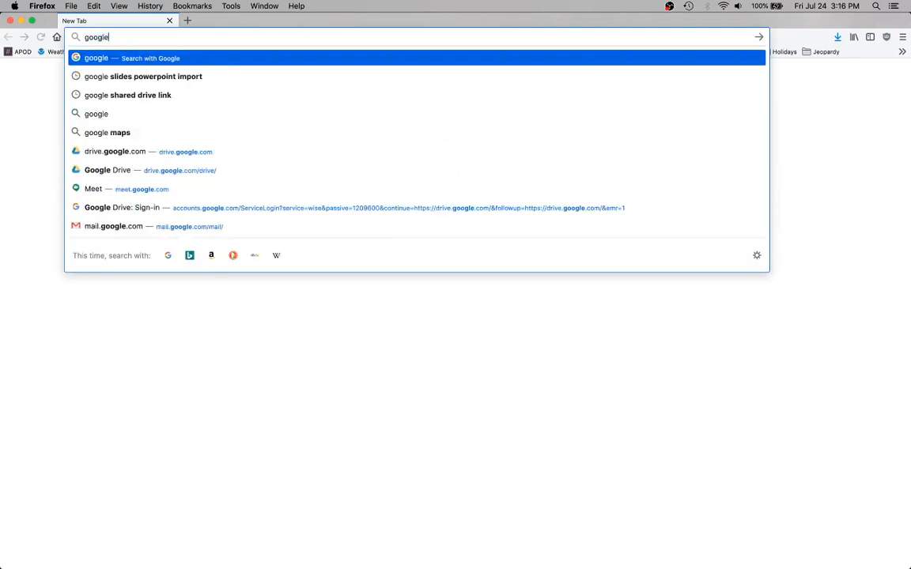
key("BackSpace")
key("BackSpace")
key("BackSpace")
key("BackSpace")
key("BackSpace")
key("BackSpace")
type("sheets.")
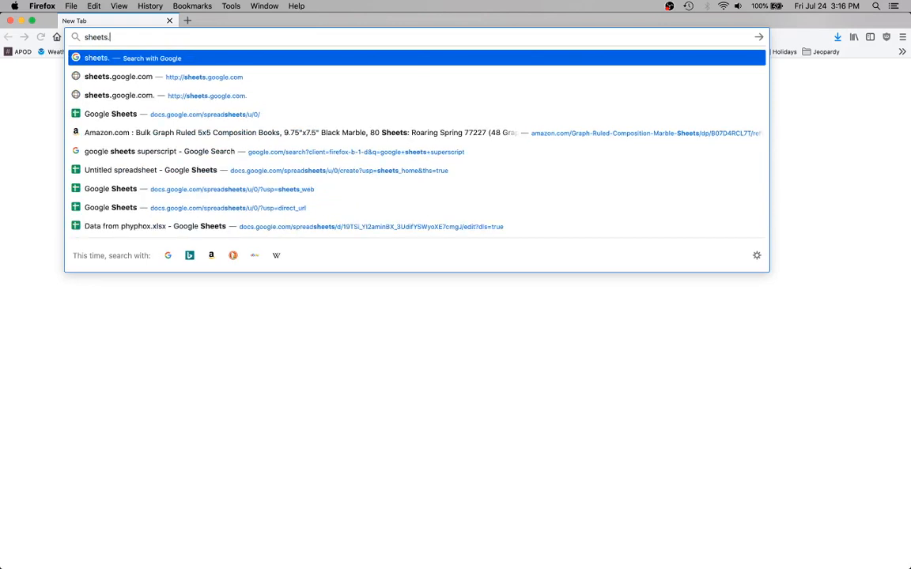
type("google.com/")
key("Return")
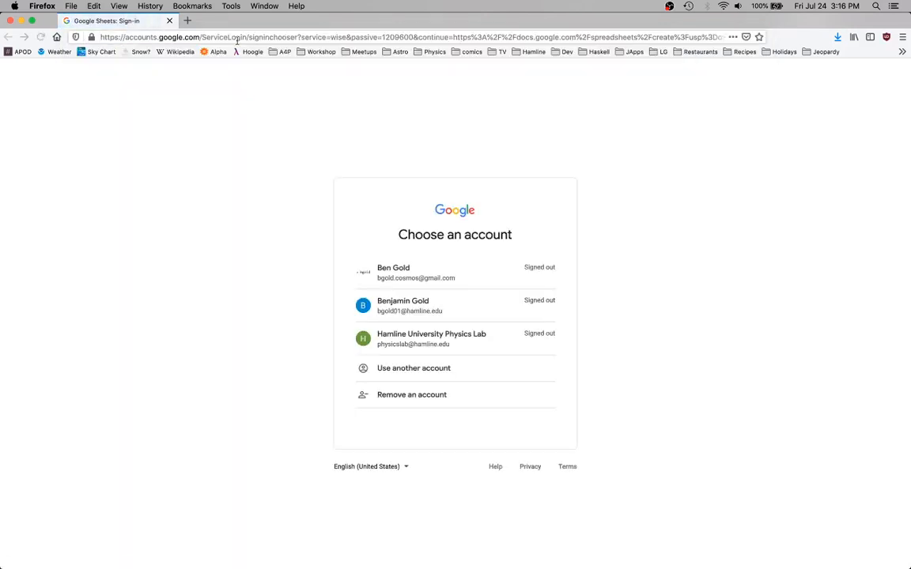
Sign in to Google Sheets with the personal hamline.edu account and its account password
left_click(428, 313)
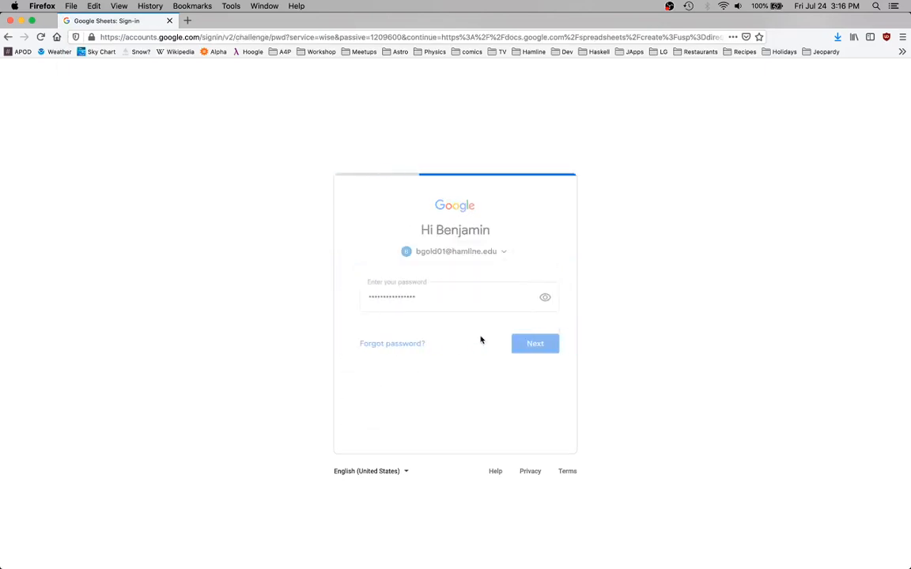
left_click(531, 347)
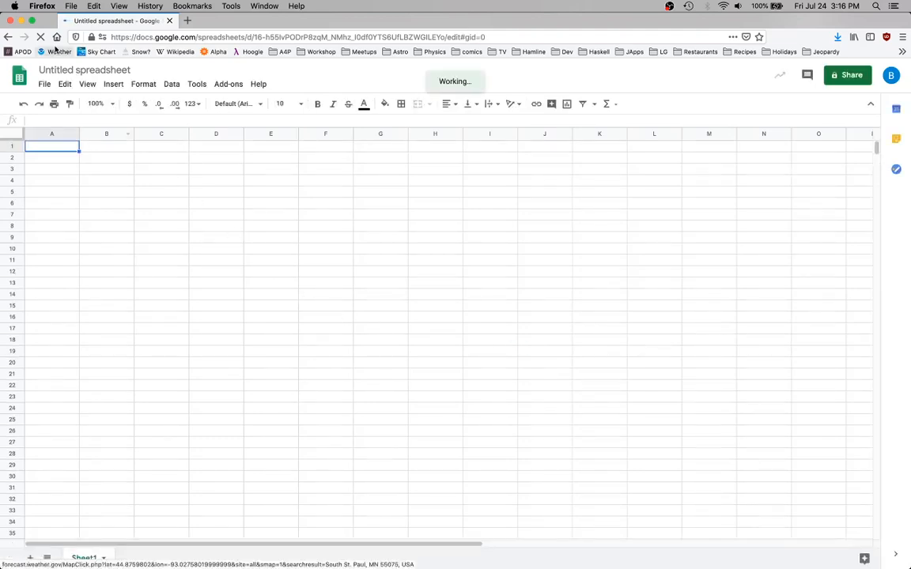
Import simbad.tsv from the computer, replacing the spreadsheet, with automatic separator detection and text converted to numbers
left_click(45, 85)
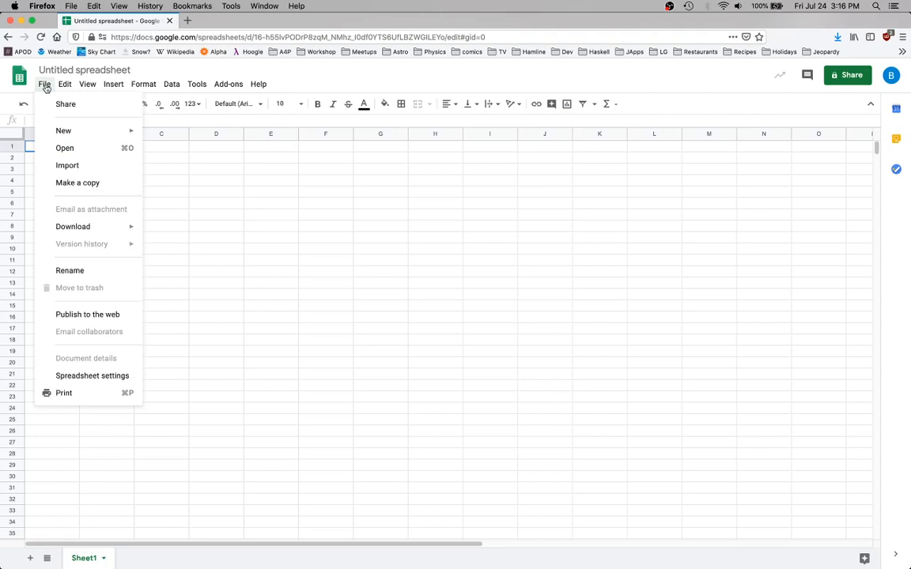
left_click(83, 169)
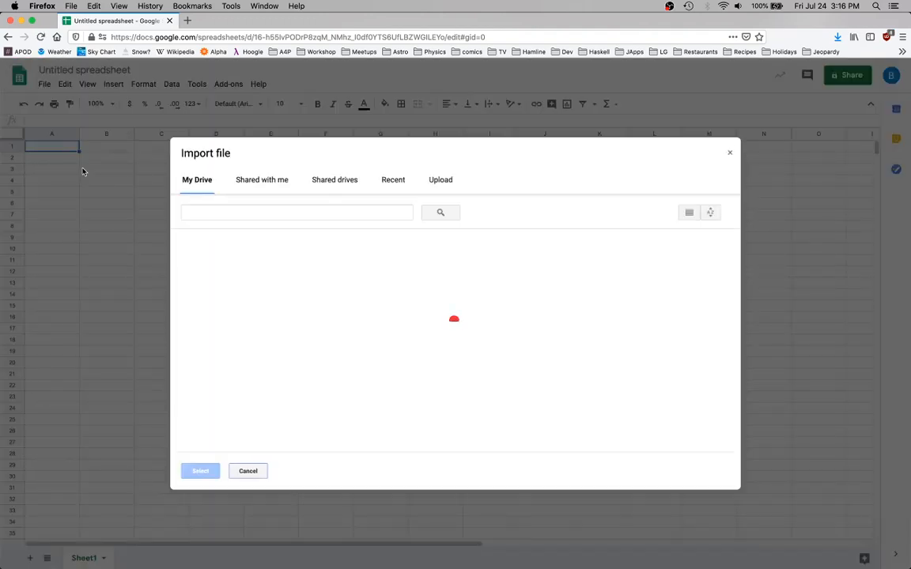
left_click(441, 181)
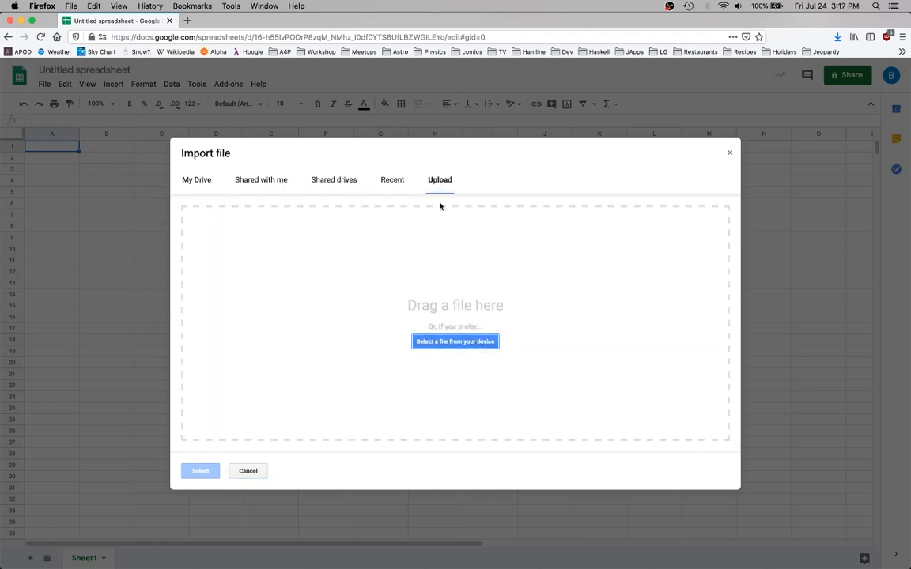
left_click(449, 342)
double_click(364, 197)
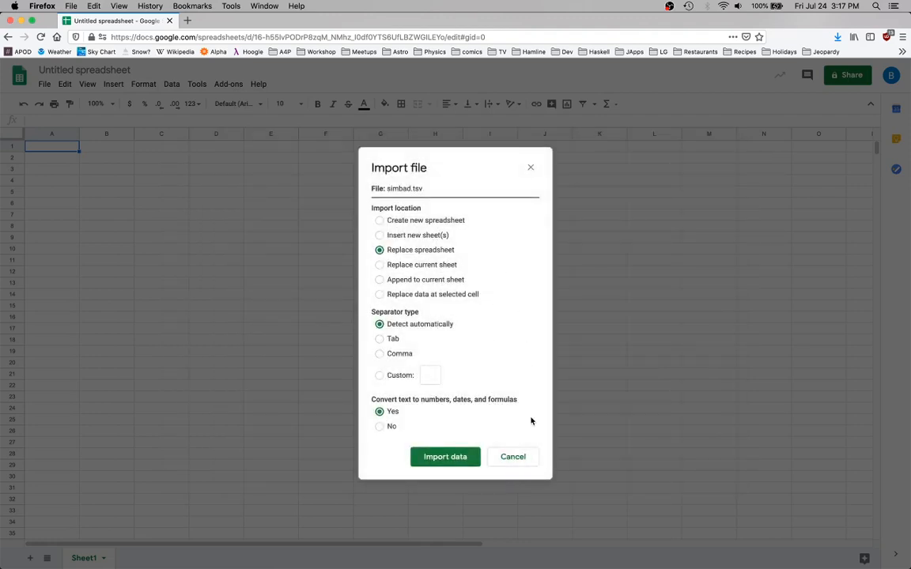
left_click(453, 462)
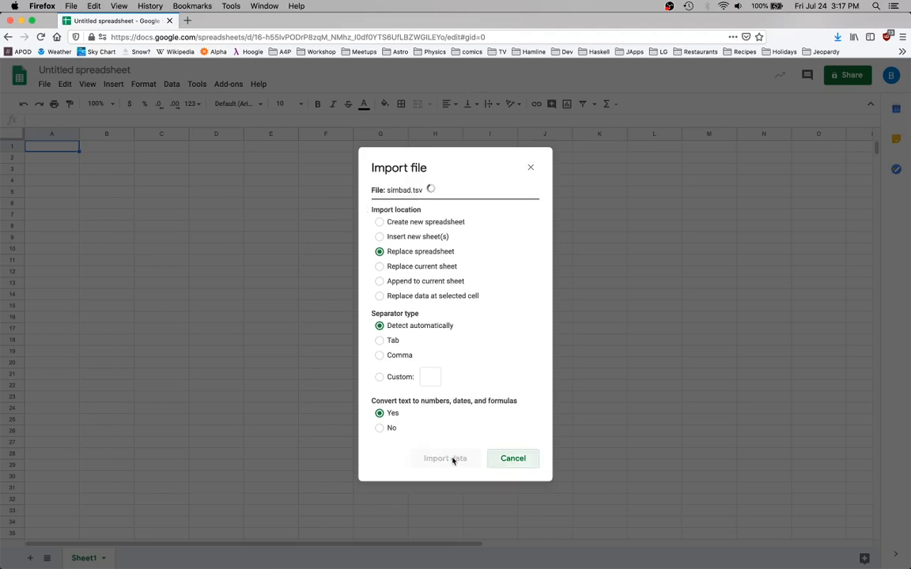
left_click(453, 462)
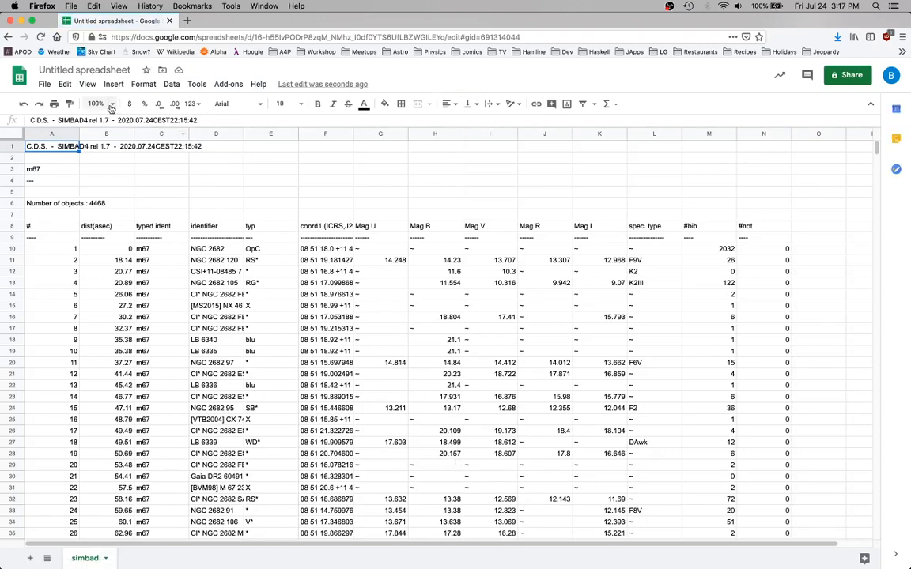
Enlarge the sheet to 150% and examine the imported columns, especially the magnitude columns, ending at the empty cell O8
left_click(96, 103)
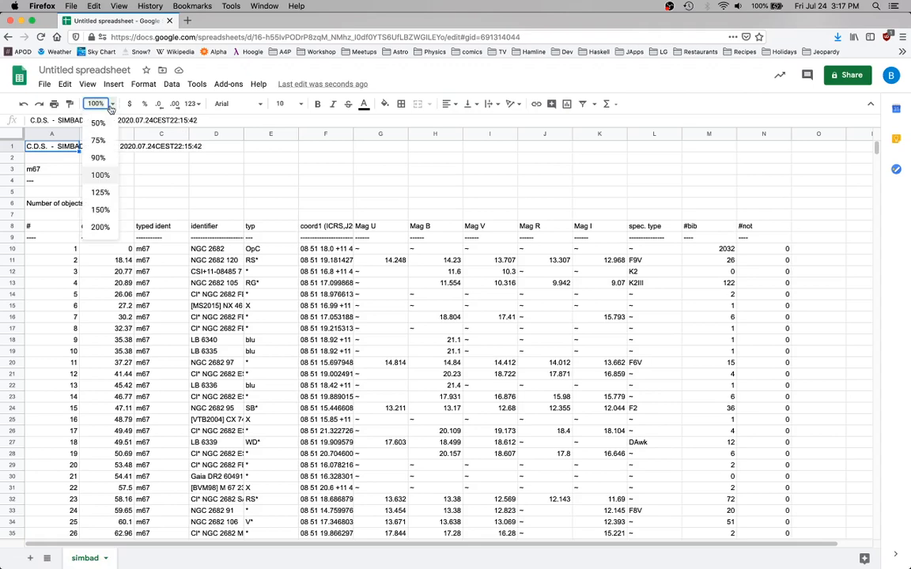
left_click(101, 210)
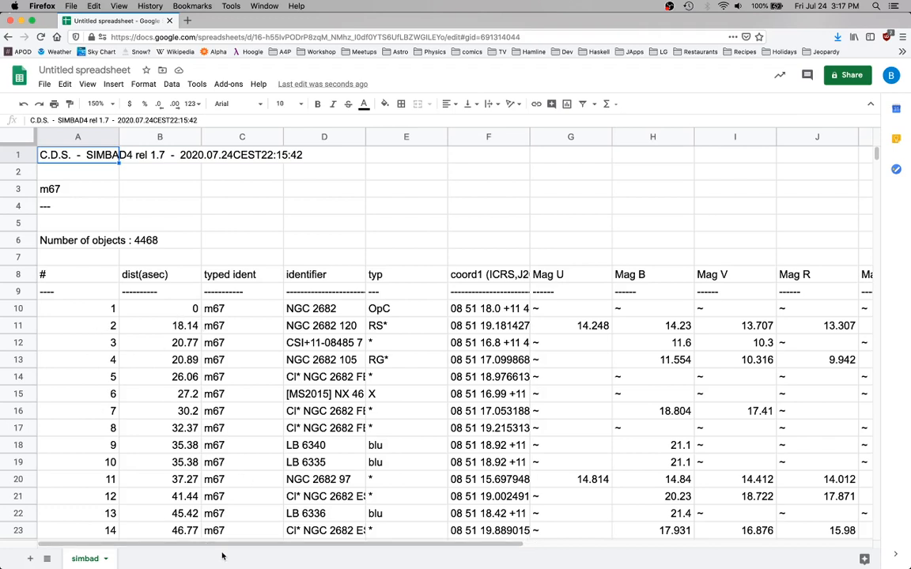
left_click_drag(209, 545, 509, 537)
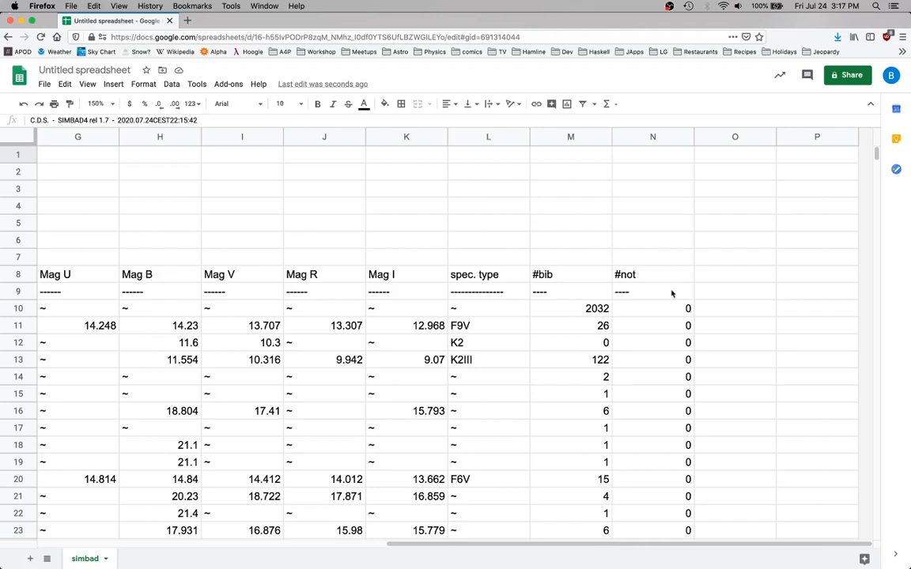
left_click(716, 278)
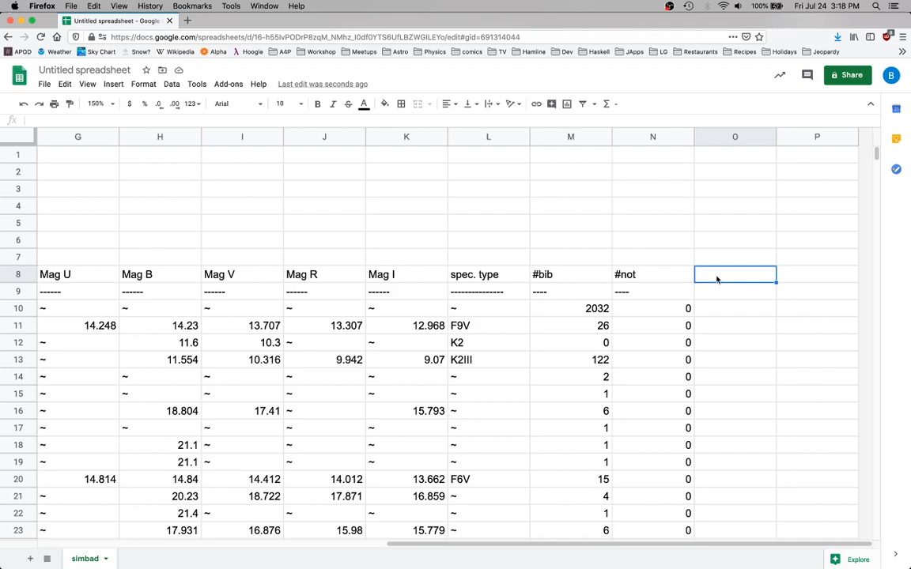
key("Left")
key("Left")
key("Left")
key("Left")
key("Left")
key("Left")
key("Left")
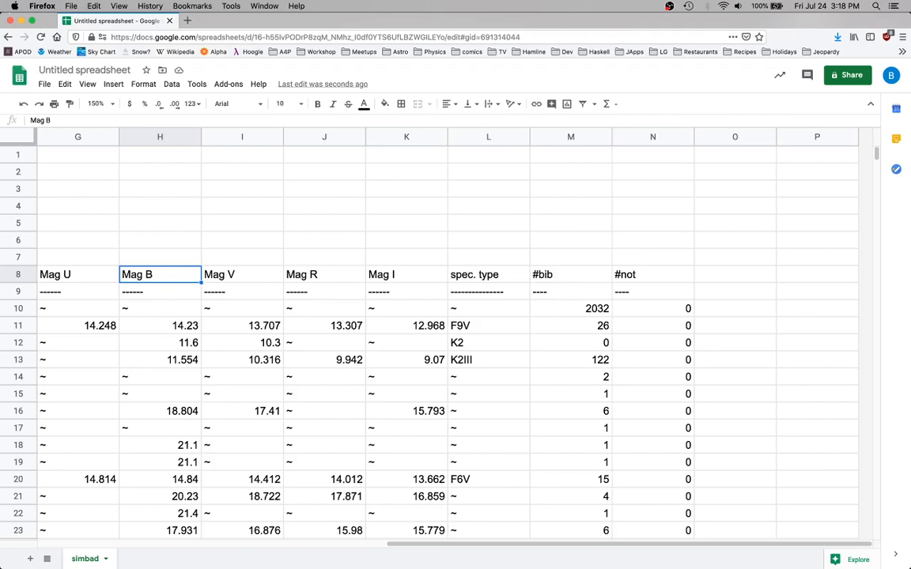
key("Right")
key("Right")
key("Right")
key("Right")
key("Right")
key("Right")
key("Right")
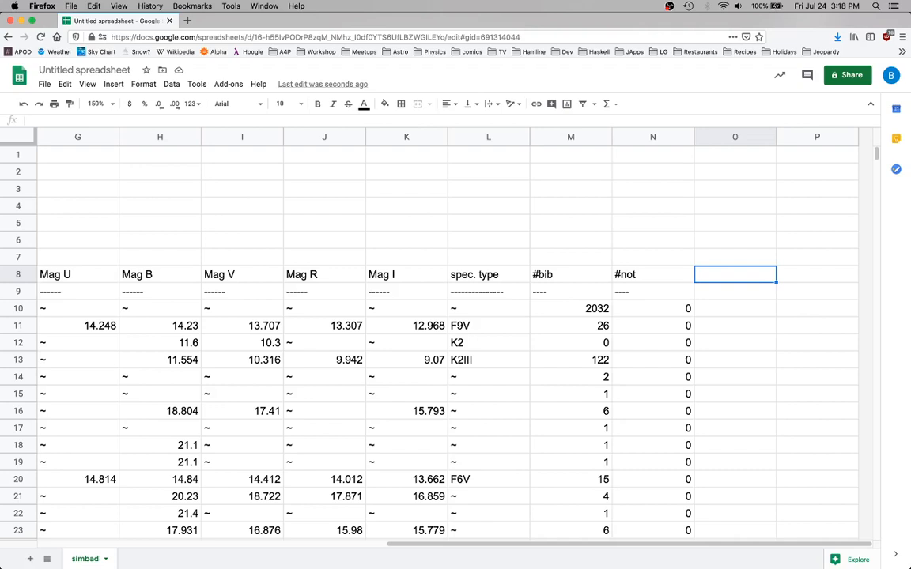
Enter the heading "good data" in cell O8, beside the #not column
type("goodd")
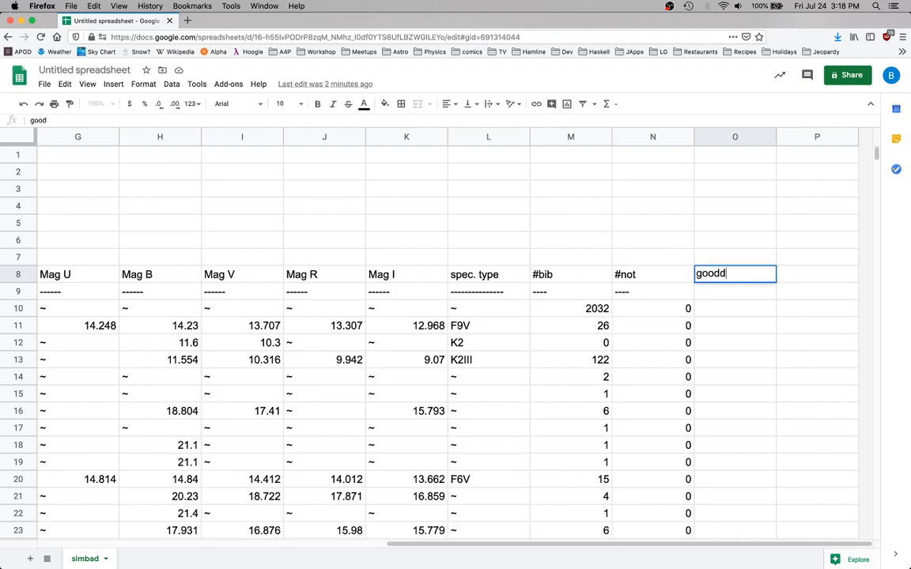
key("BackSpace")
type("data")
key("Return")
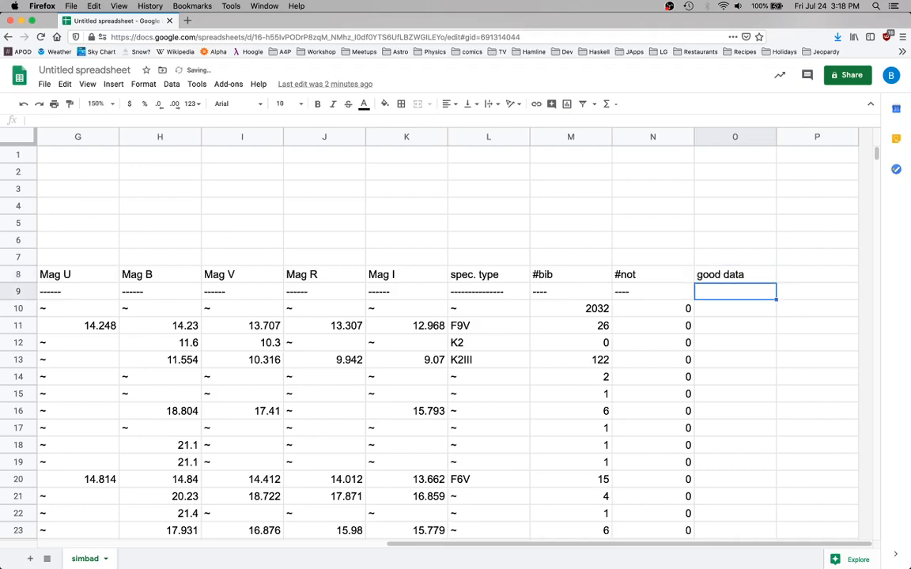
Begin the good data formula in cell O10 with an AND whose first condition is ISNUMBER of the Mag B cell H10
key("Up")
key("Down")
key("Down")
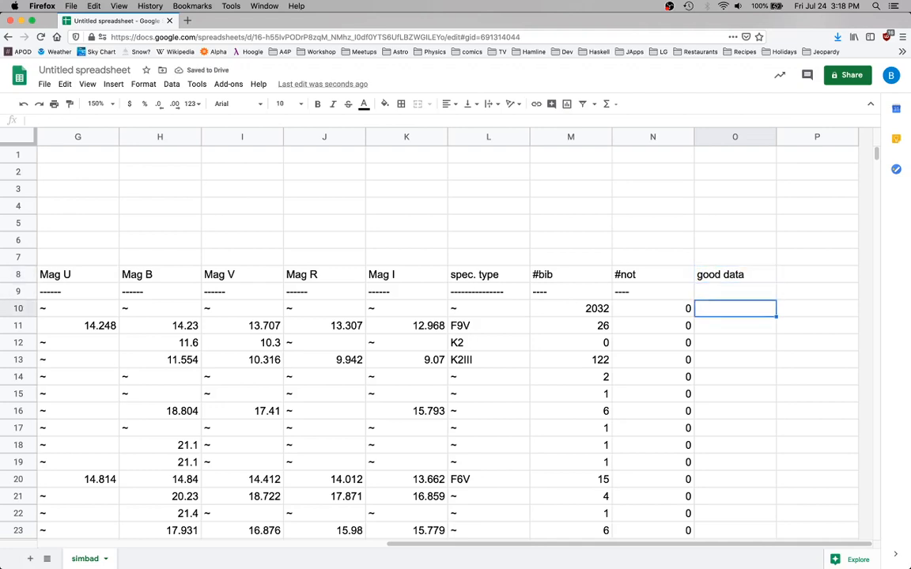
left_click(110, 106)
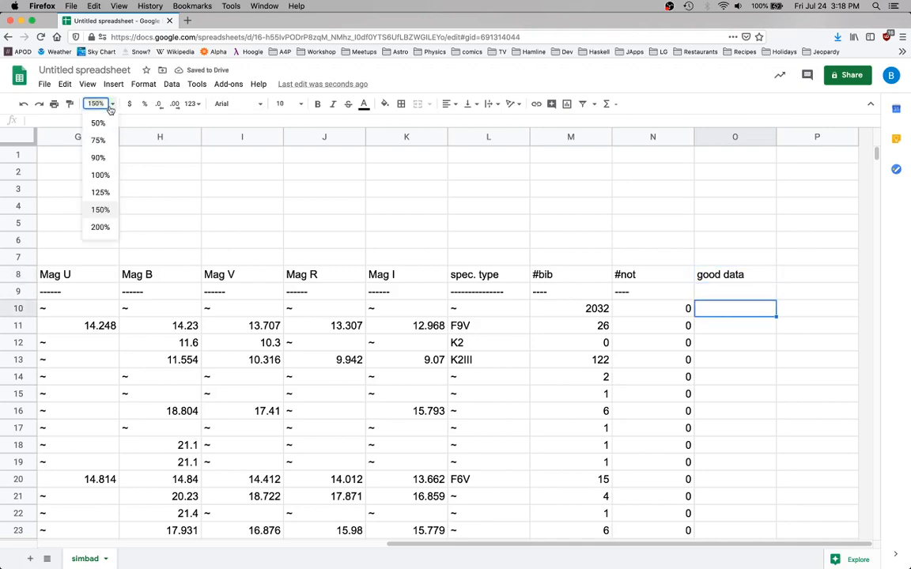
left_click(101, 227)
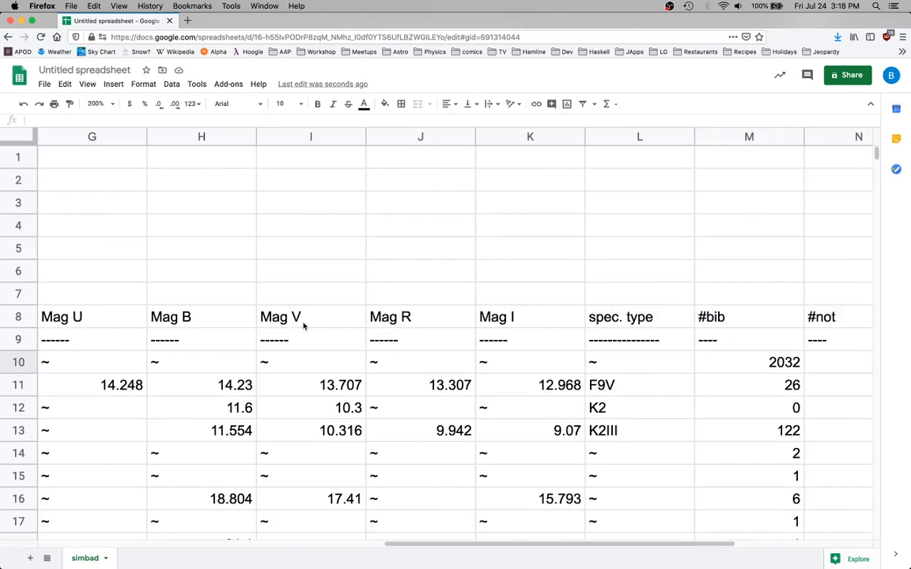
scroll(304, 326, "right", 4)
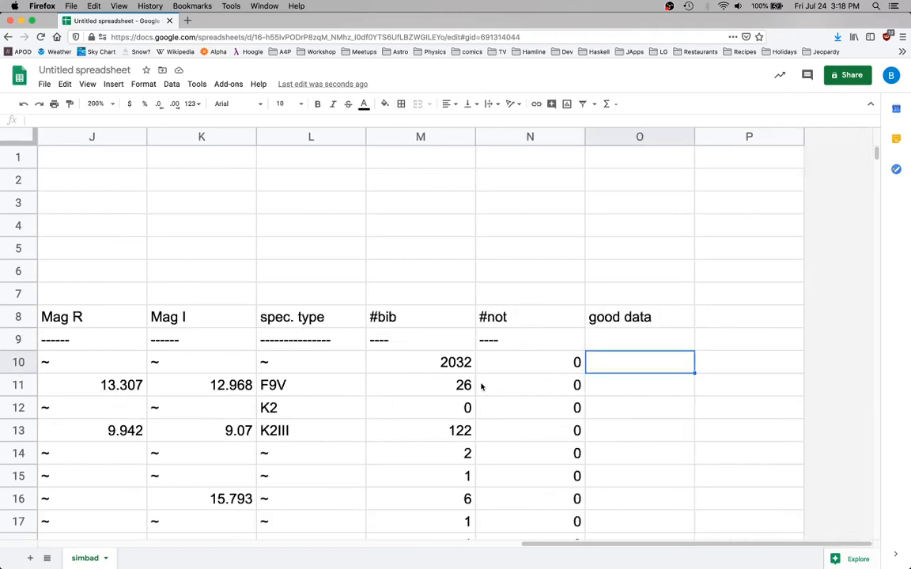
type("=")
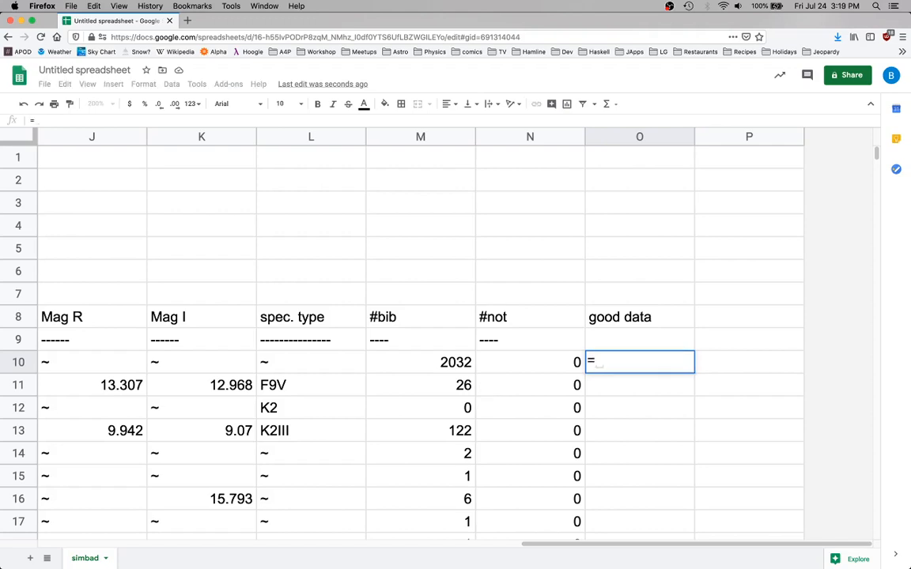
type("and")
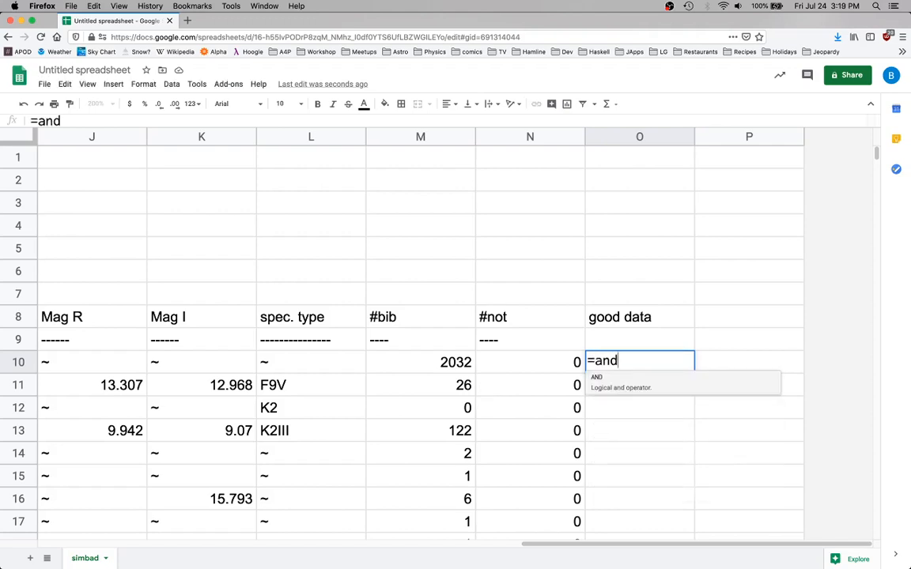
type("(")
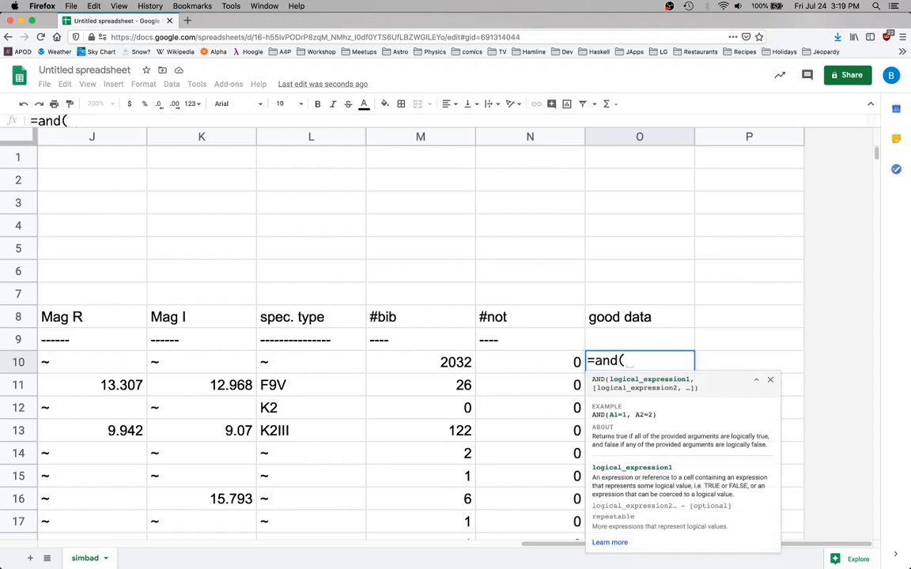
type("isnumber(")
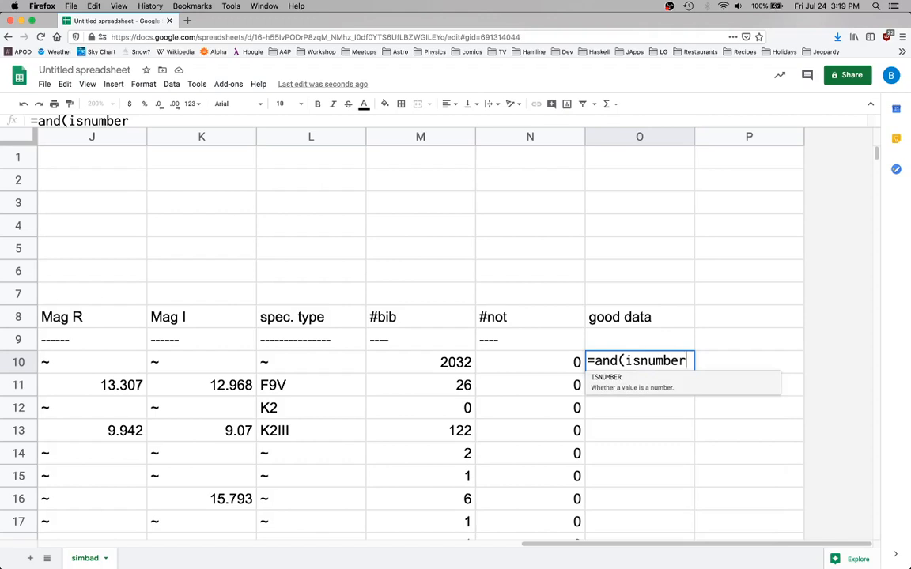
key("Left")
key("Left")
key("Left")
key("Left")
key("Left")
key("Left")
key("Left")
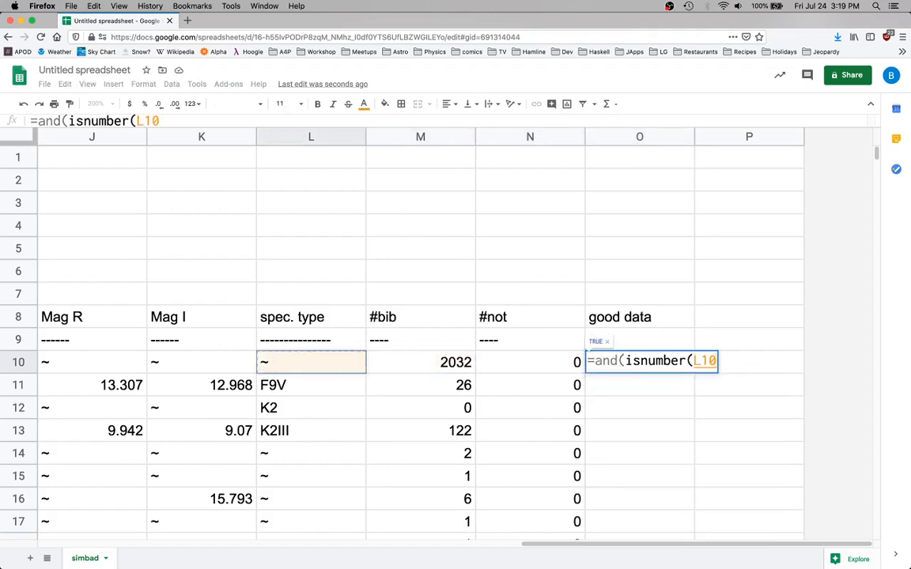
key("Left")
key("Right")
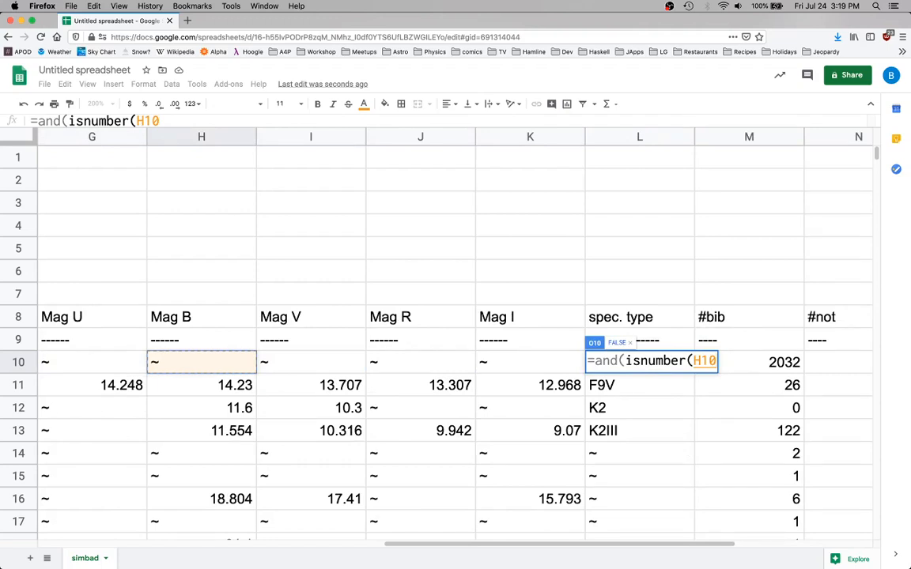
Complete the O10 formula as =and(isnumber(H10), isnumber(I10)) by adding the Mag V cell as the second condition
type(")")
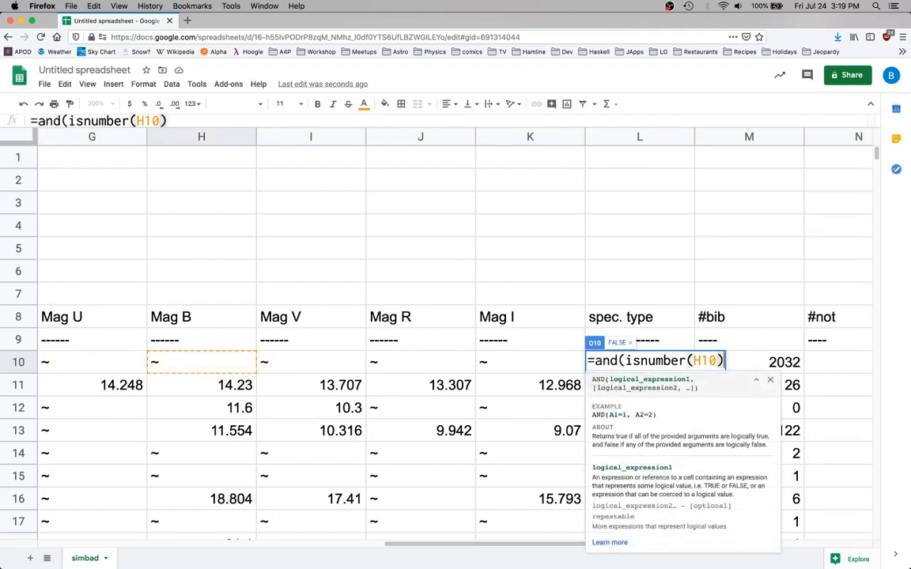
type(", isnumber(")
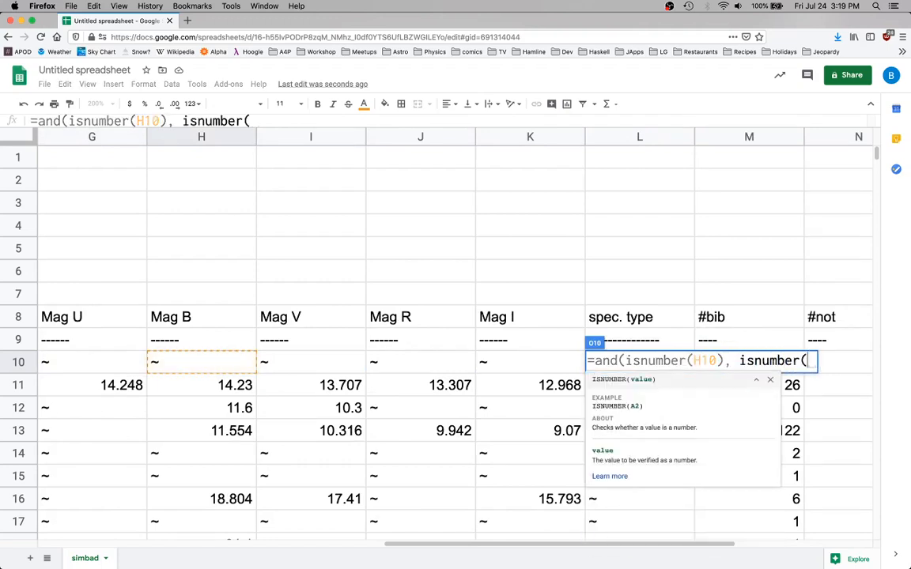
key("Left")
key("Left")
key("Left")
key("Left")
key("Left")
key("Left")
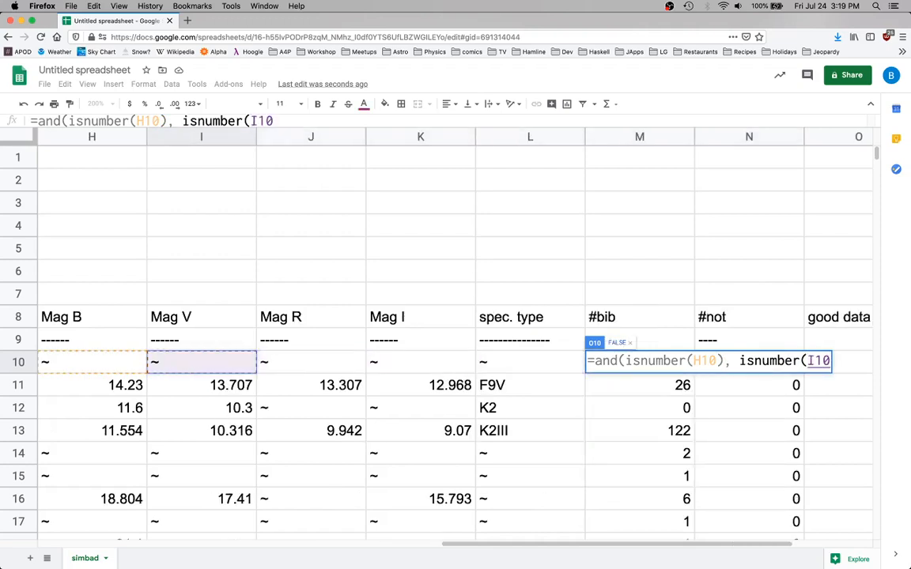
type("))")
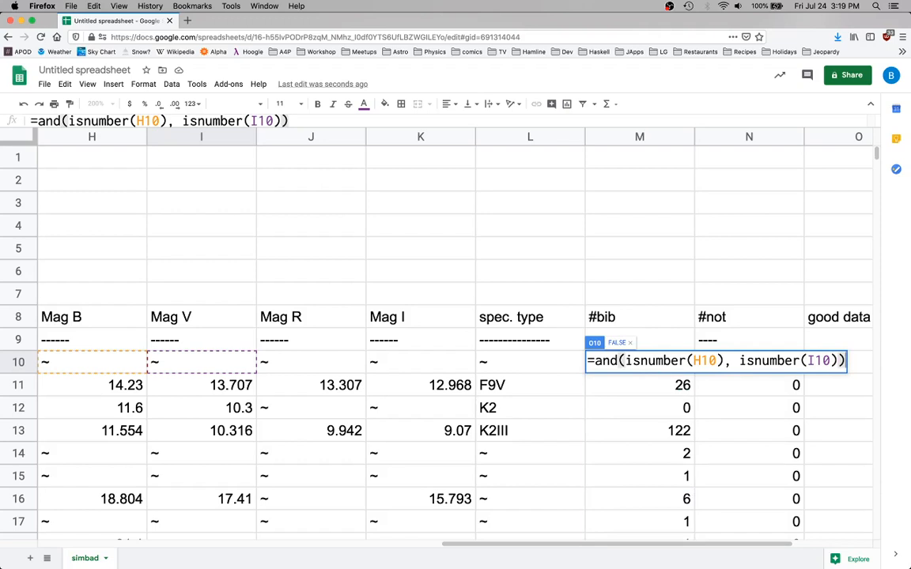
key("Return")
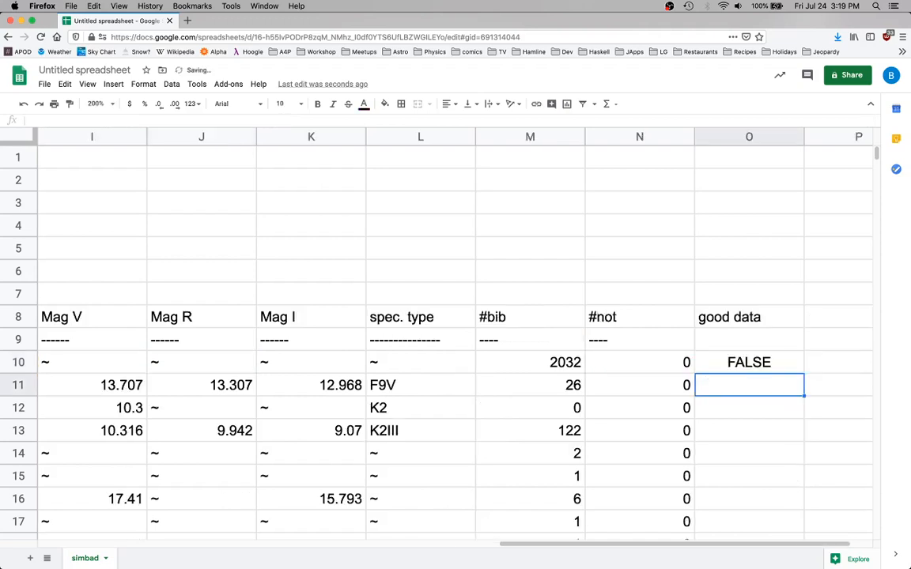
key("Right")
key("Left")
key("Up")
key("Right")
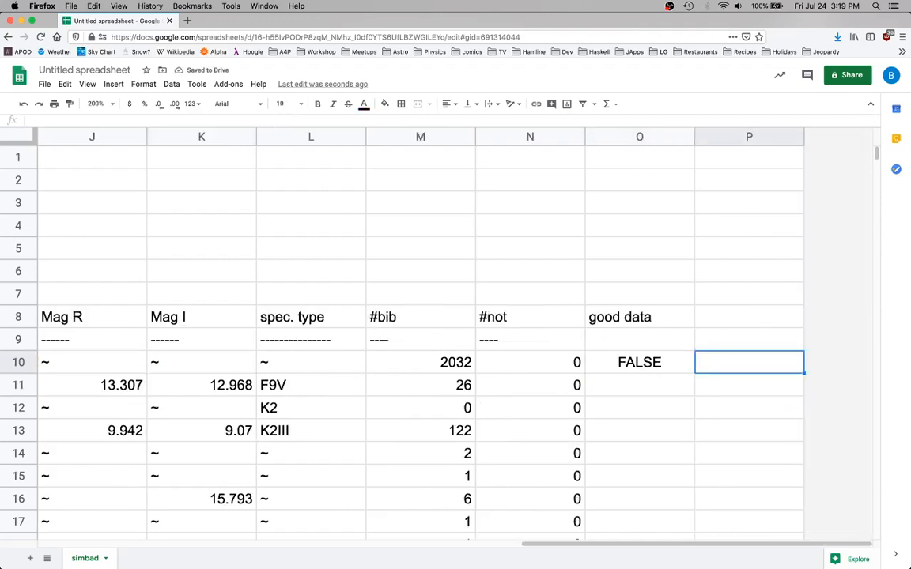
key("Left")
key("Left")
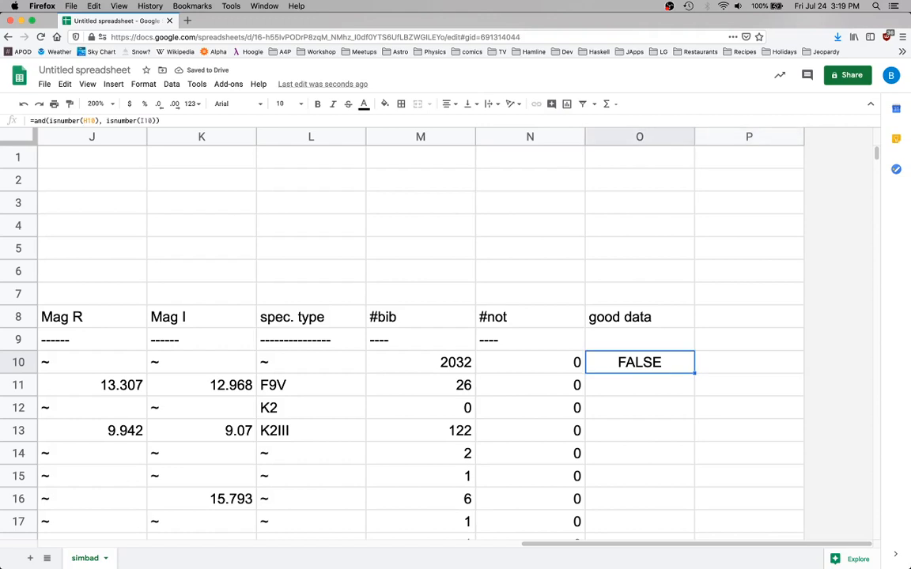
key("Right")
key("Left")
key("Left")
key("Right")
Enter the heading "B-V" in cell P8, beside the good data heading
key("Right")
key("Left")
key("Right")
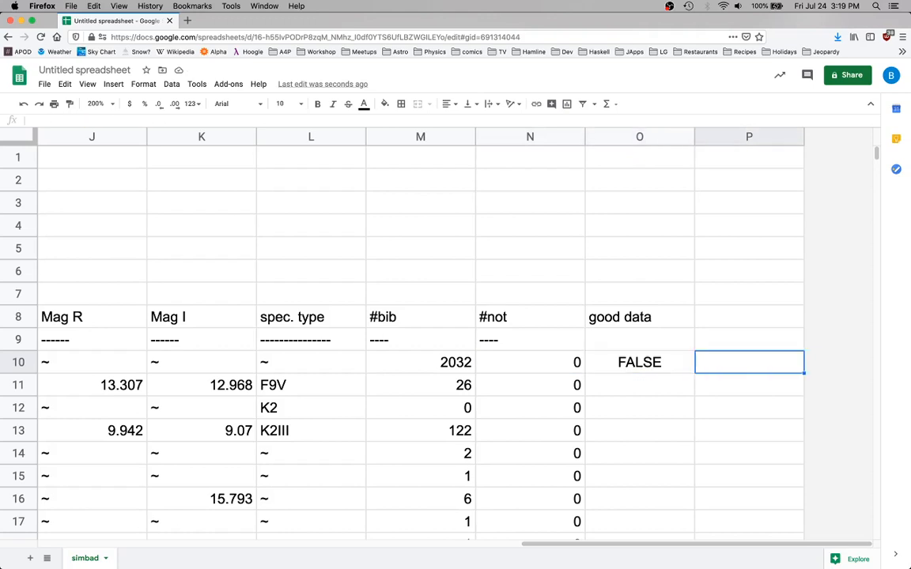
key("Up")
key("Up")
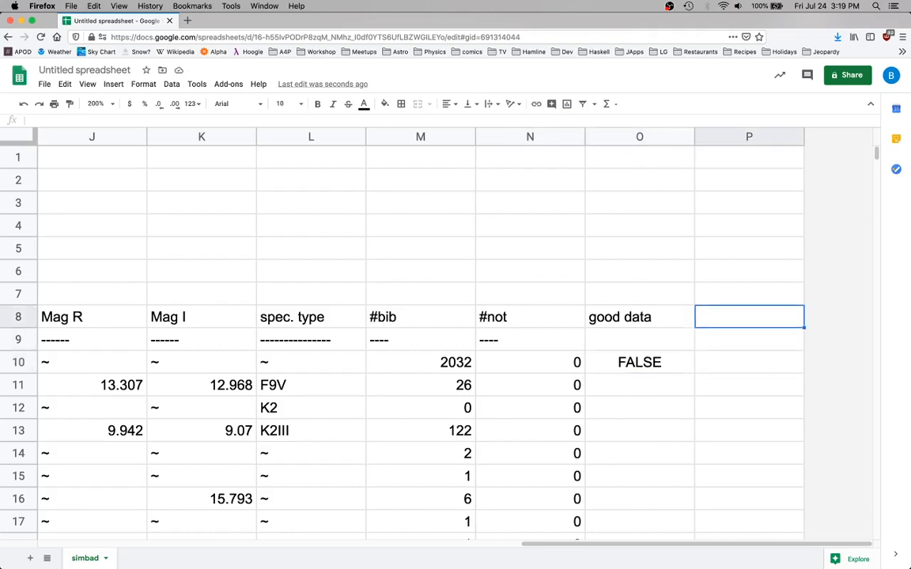
type("B-V")
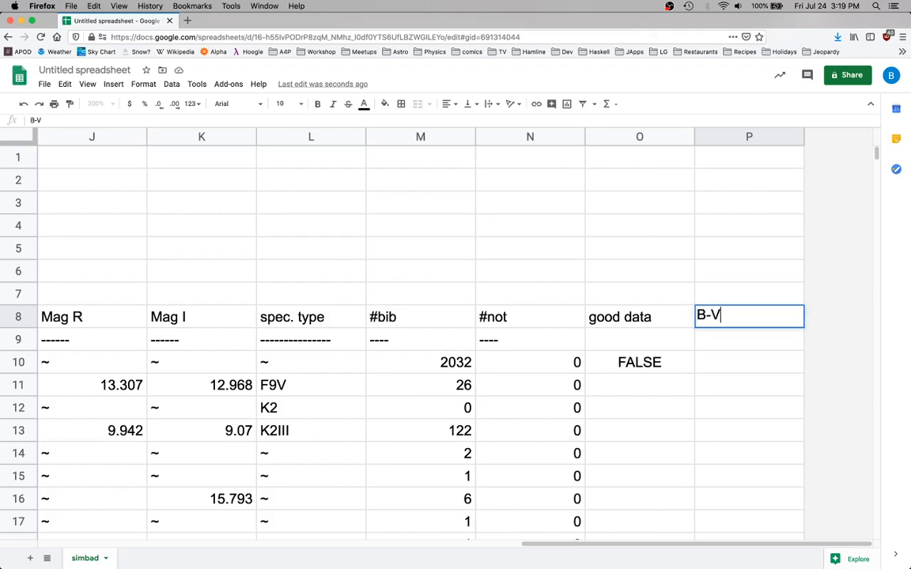
key("Return")
Enter the formula =H10-I10 in cell P10 to subtract Mag V from Mag B
key("Down")
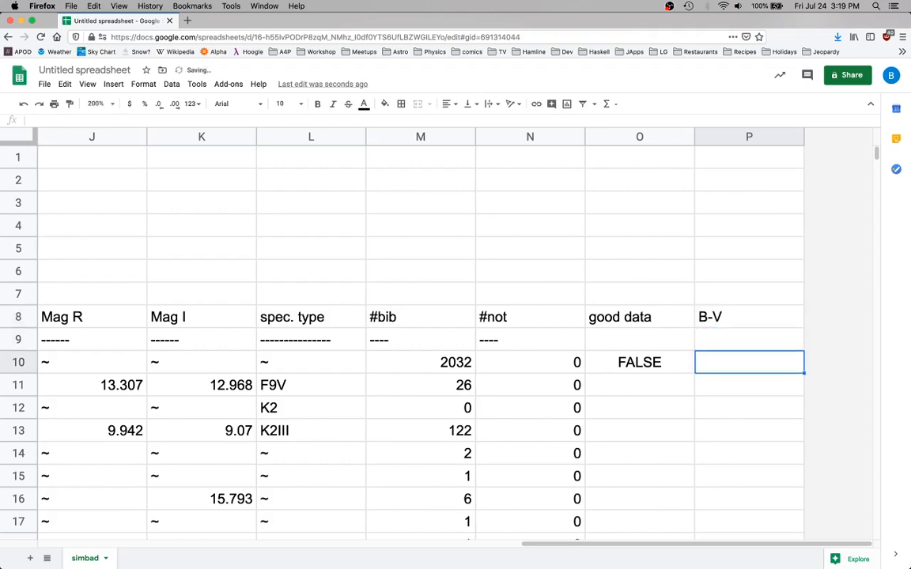
type("=")
key("Left")
key("Left")
key("Left")
key("Left")
key("Left")
key("Left")
key("Left")
key("Left")
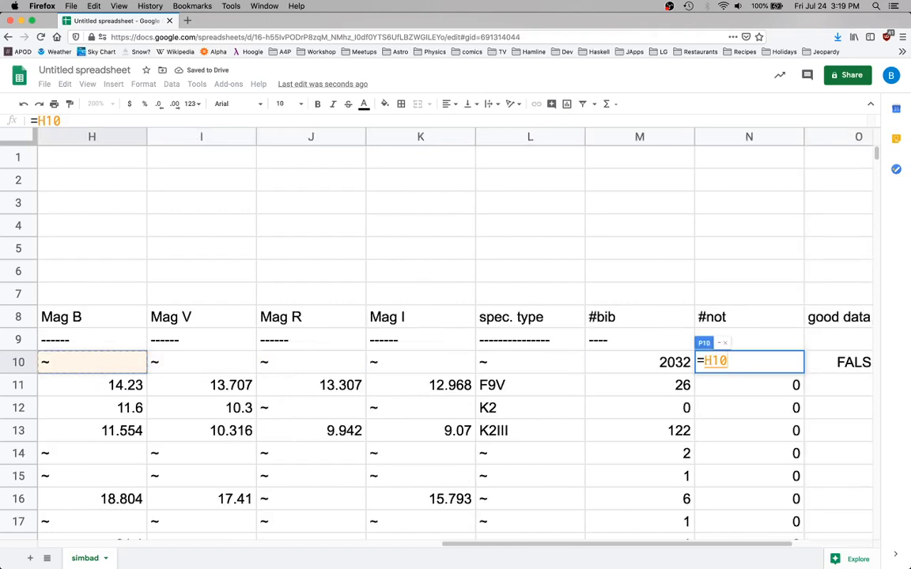
type("-")
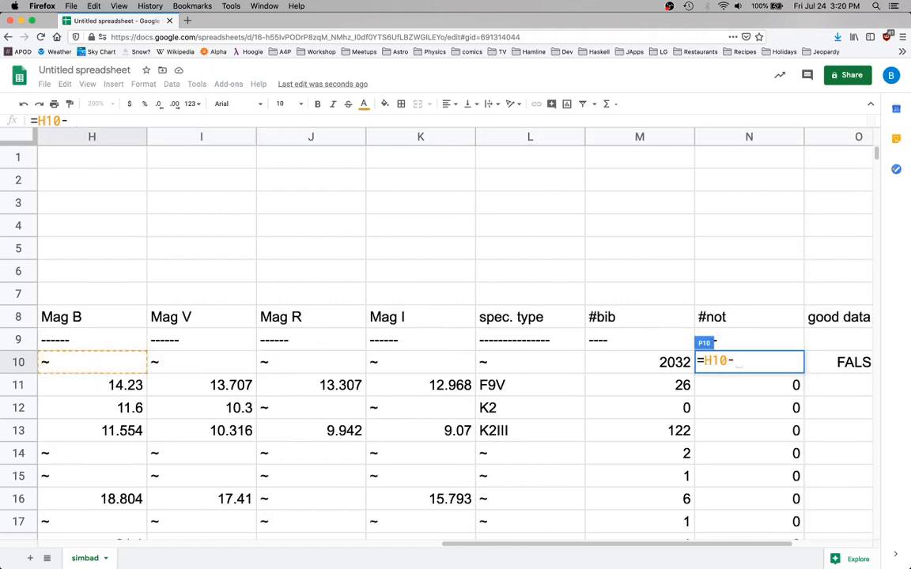
key("Left")
key("Left")
key("Left")
key("Left")
key("Left")
key("Left")
key("Left")
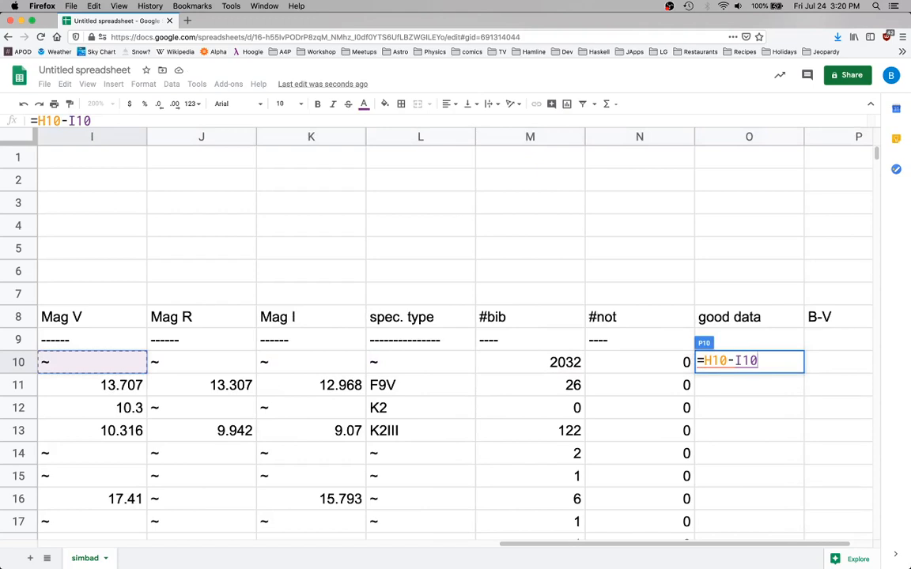
key("Return")
key("Up")
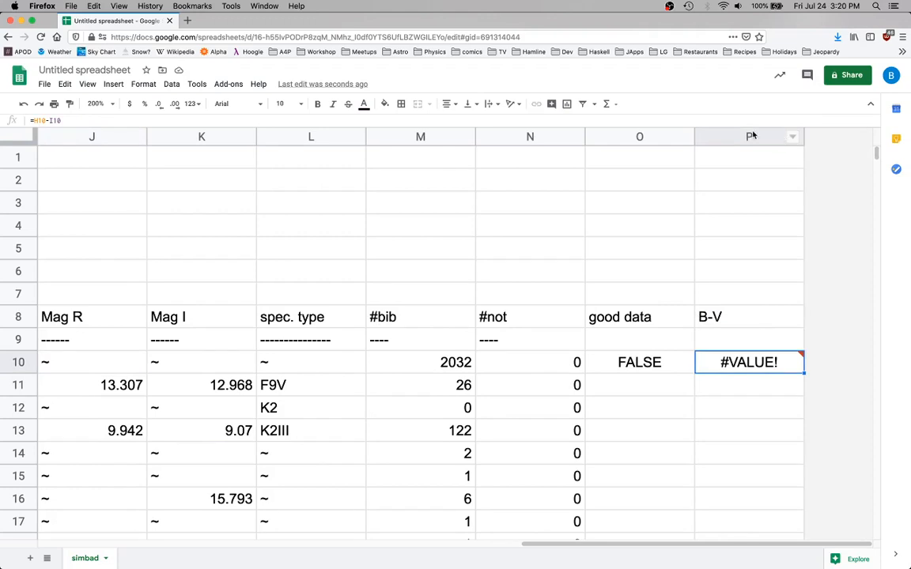
Insert one column to the right of column P and enter the heading "-V" in cell Q8
right_click(752, 136)
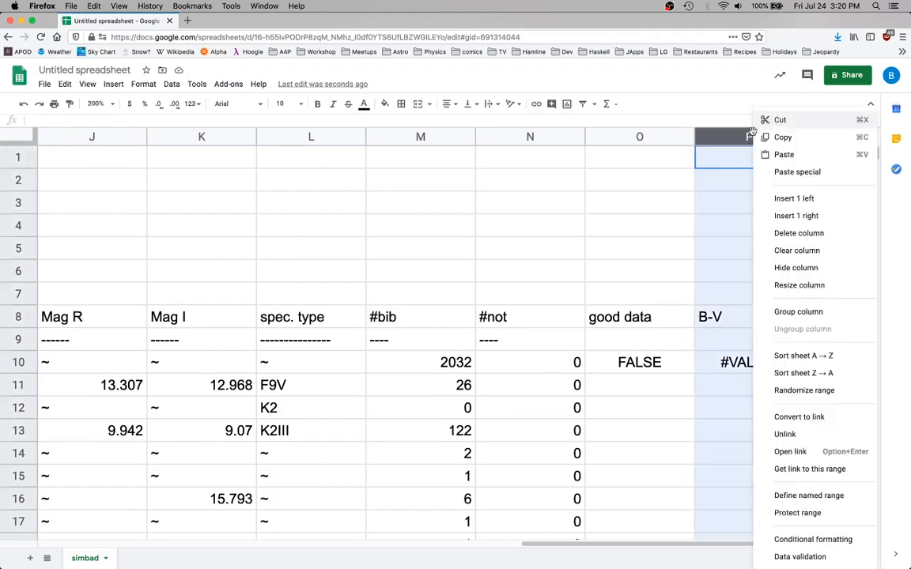
left_click(794, 215)
left_click(732, 321)
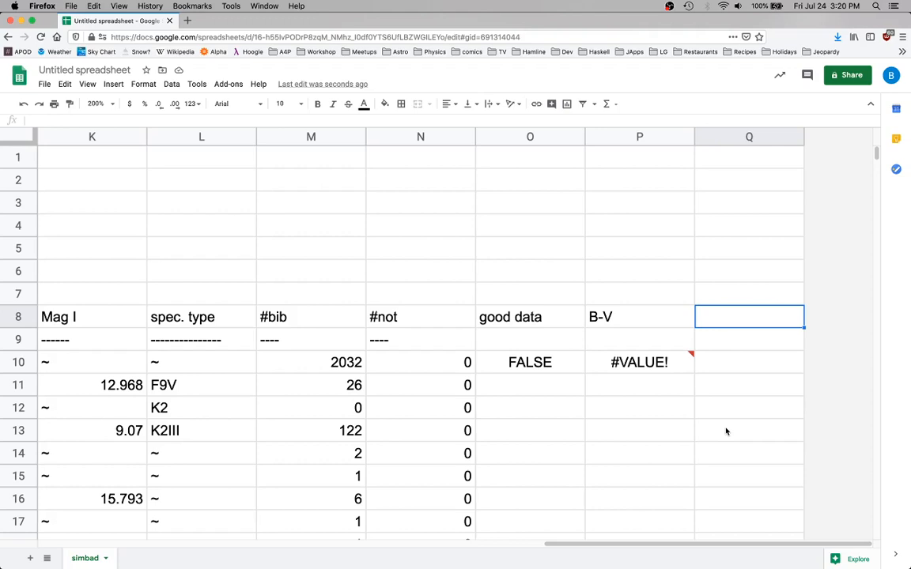
type("-V\\")
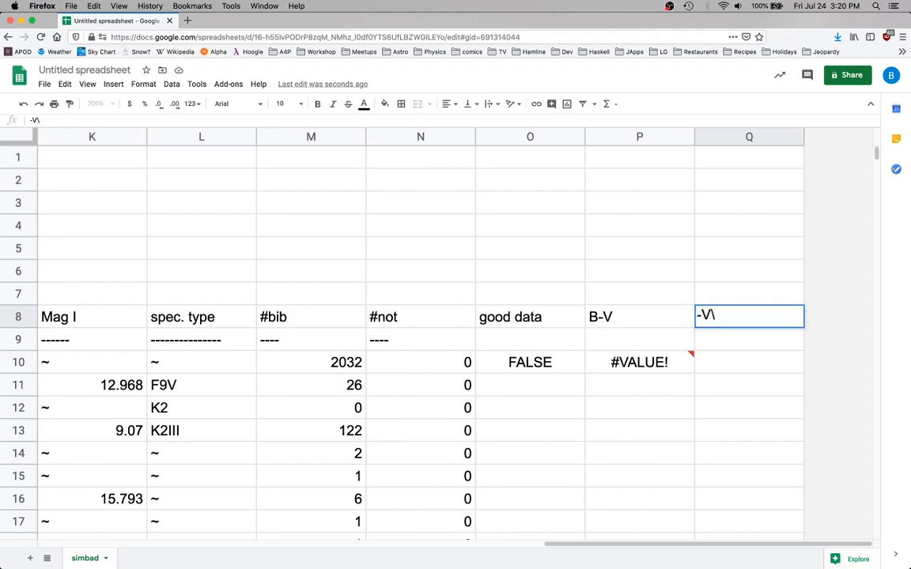
key("BackSpace")
key("Return")
Enter the formula =-I10 in cell Q10 to negate the Mag V value
key("Down")
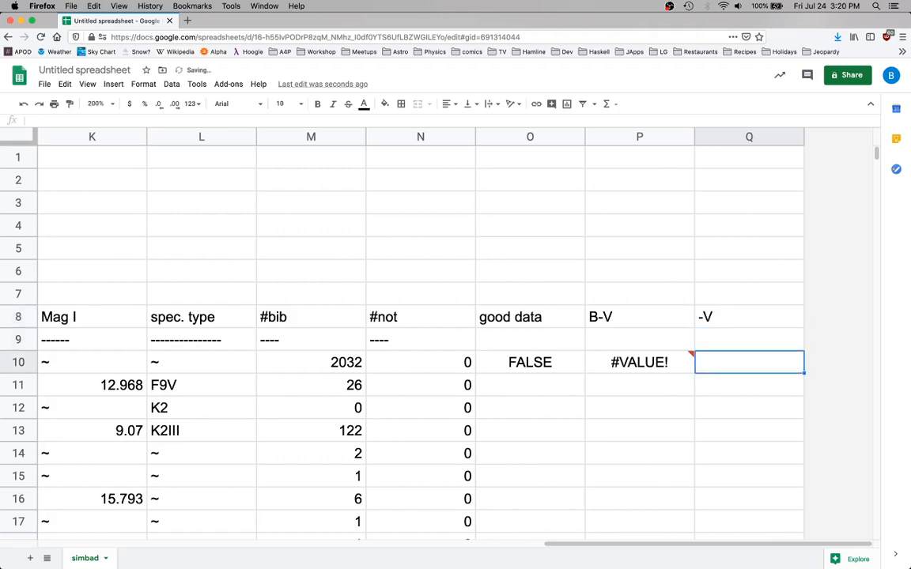
type("=-")
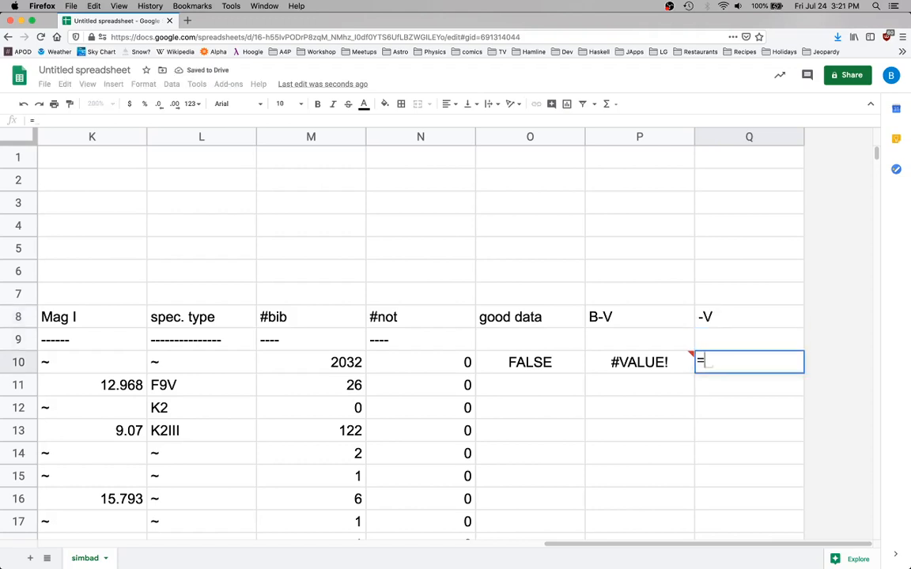
key("Left")
key("Left")
key("Left")
key("Left")
key("Left")
key("Left")
key("Left")
key("Left")
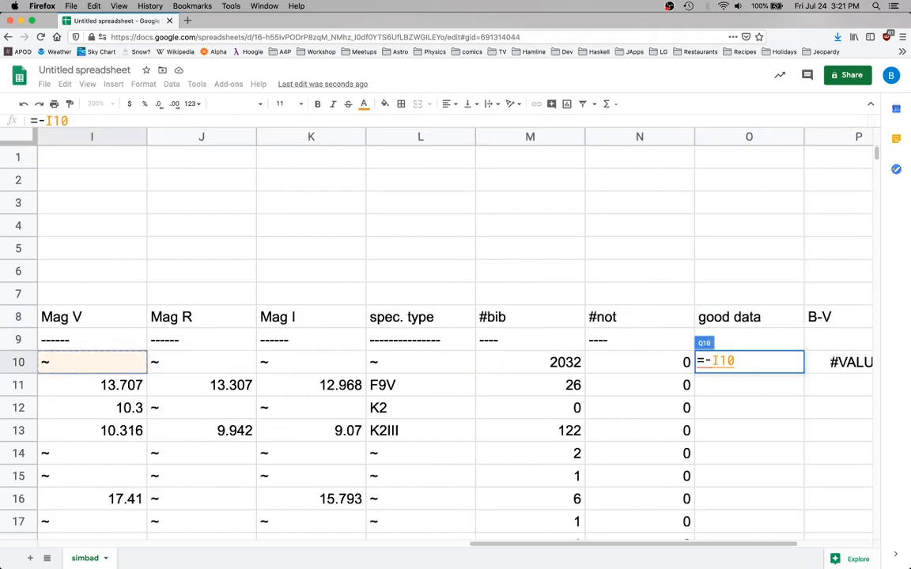
key("Return")
key("Up")
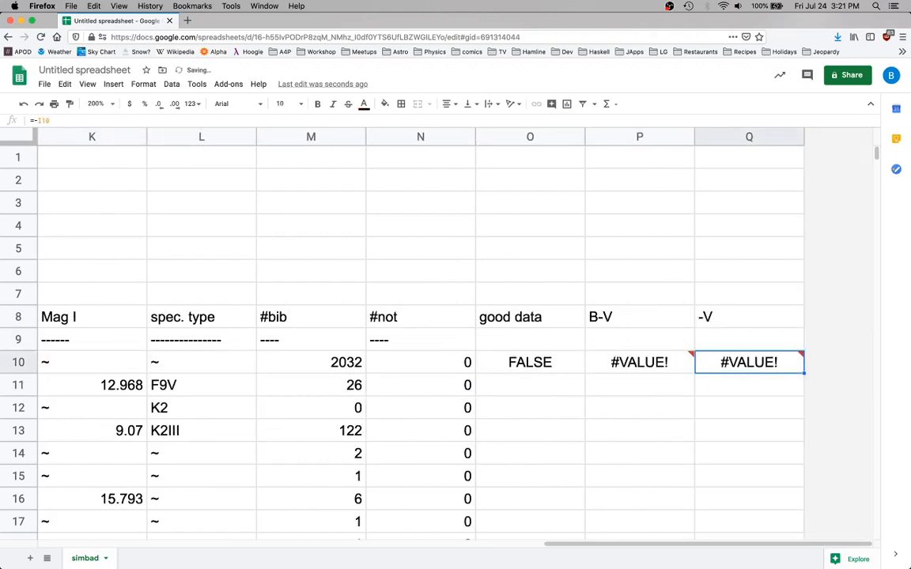
Reduce the sheet zoom to 150% with cell N10 selected, beside the new formulas in row 10
key("Left")
key("Left")
key("Left")
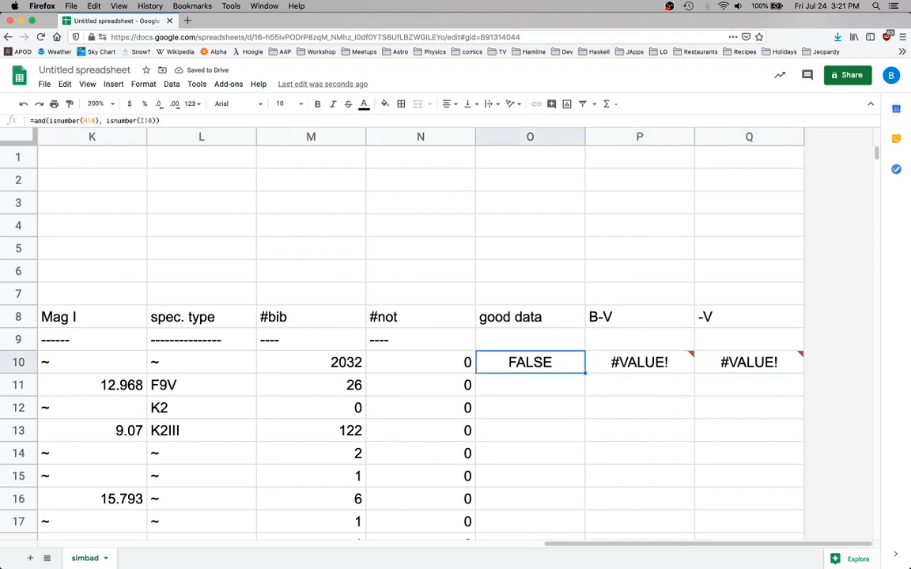
left_click(113, 104)
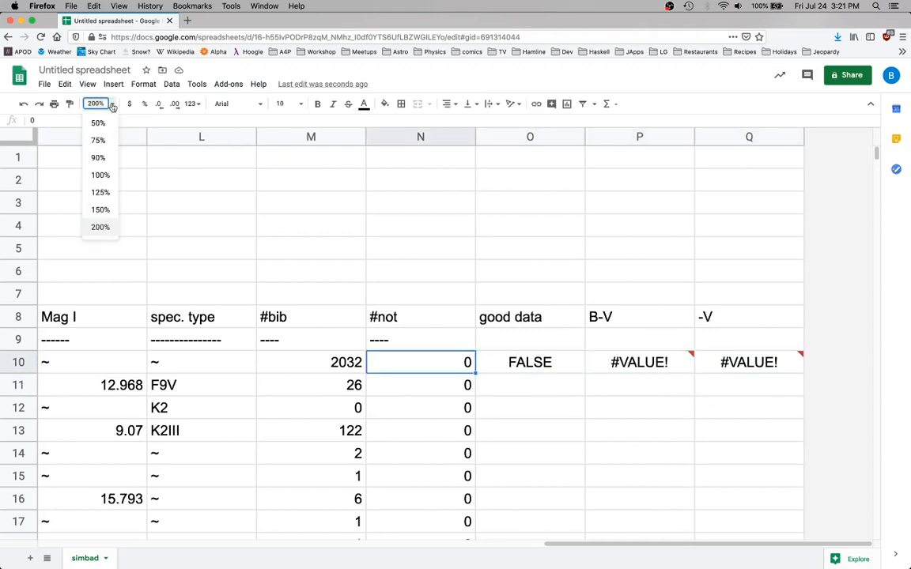
left_click(99, 210)
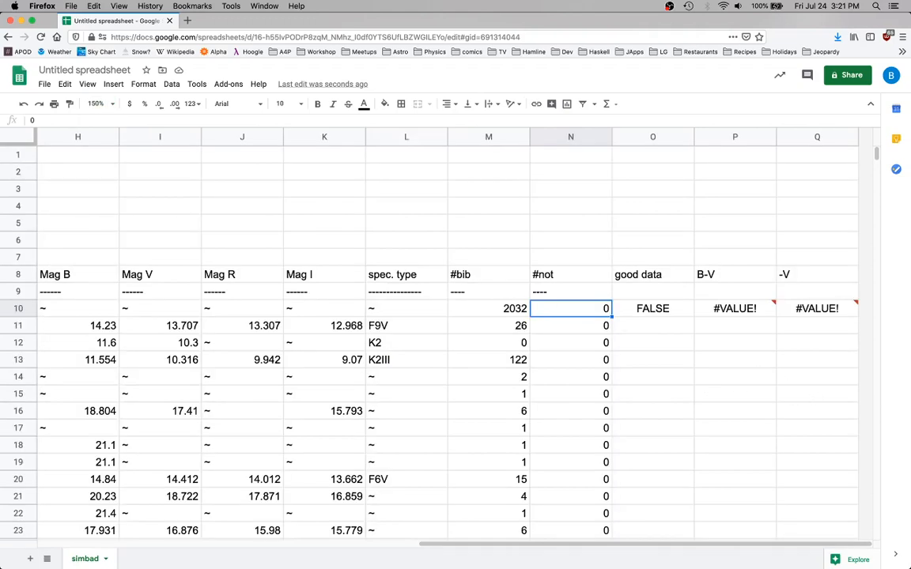
key("Down")
key("Right")
key("Up")
key("Left")
key("Down")
key("Right")
key("Up")
key("Left")
key("Right")
key("Left")
key("Right")
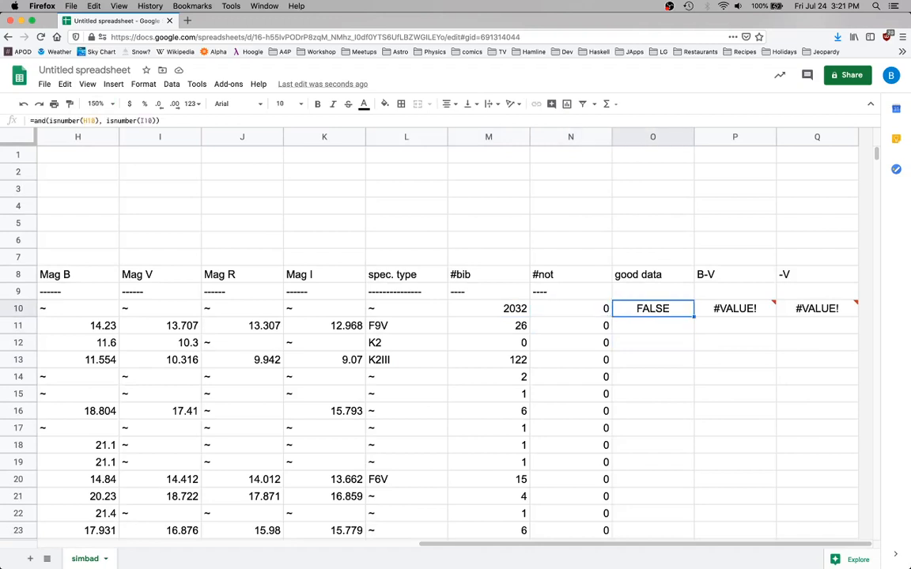
key("Right")
key("Right")
key("Left")
key("Left")
key("Left")
key("Down")
key("Left")
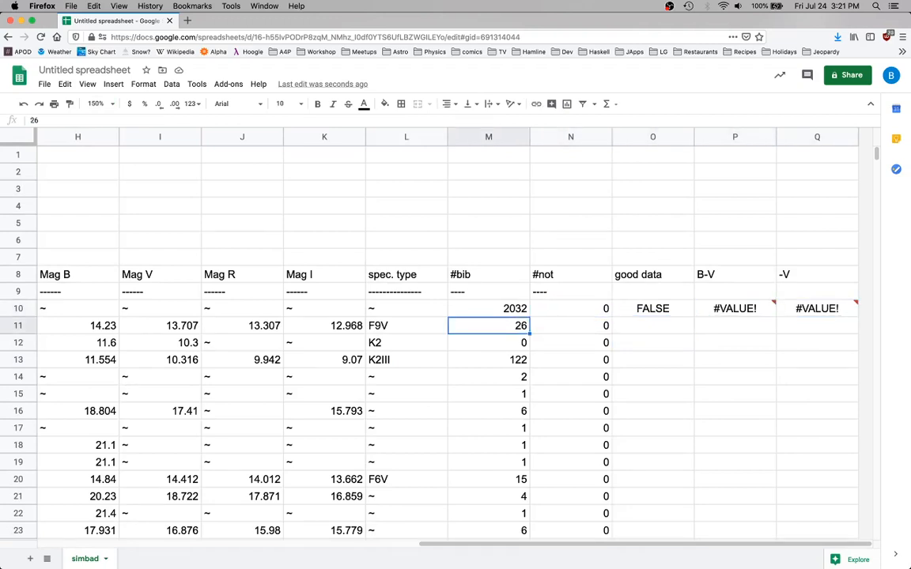
key("Up")
key("Left")
key("Right")
key("Right")
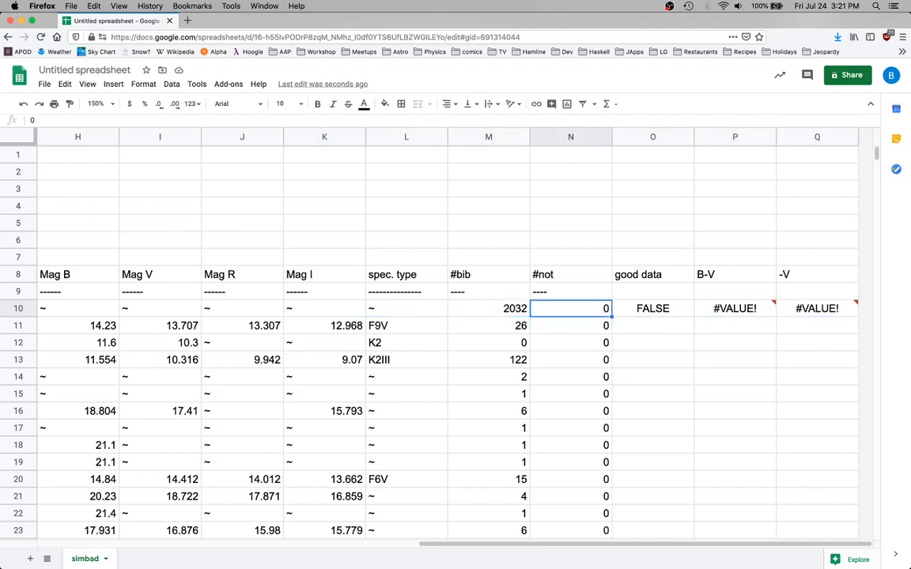
key("Left")
key("Right")
key("Down")
key("Up")
key("super+Down")
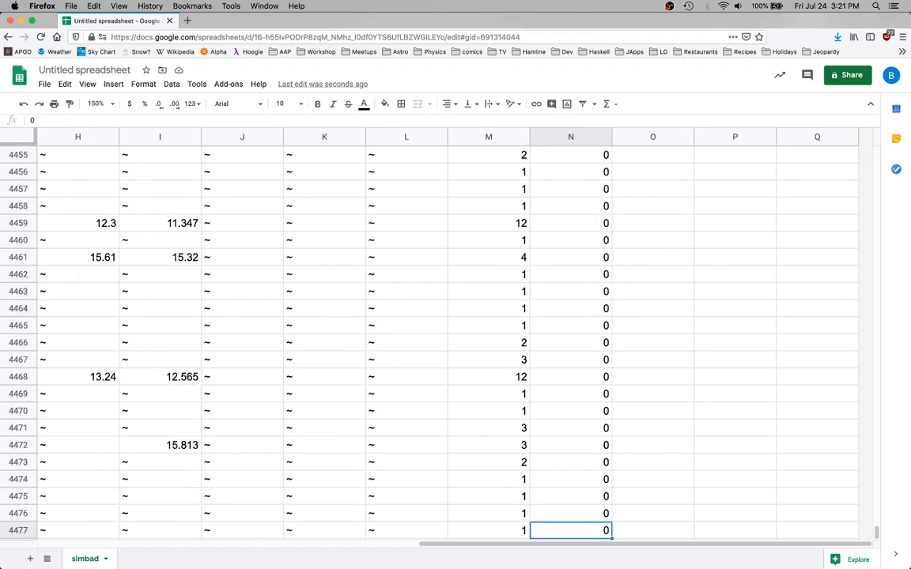
key("super+Up")
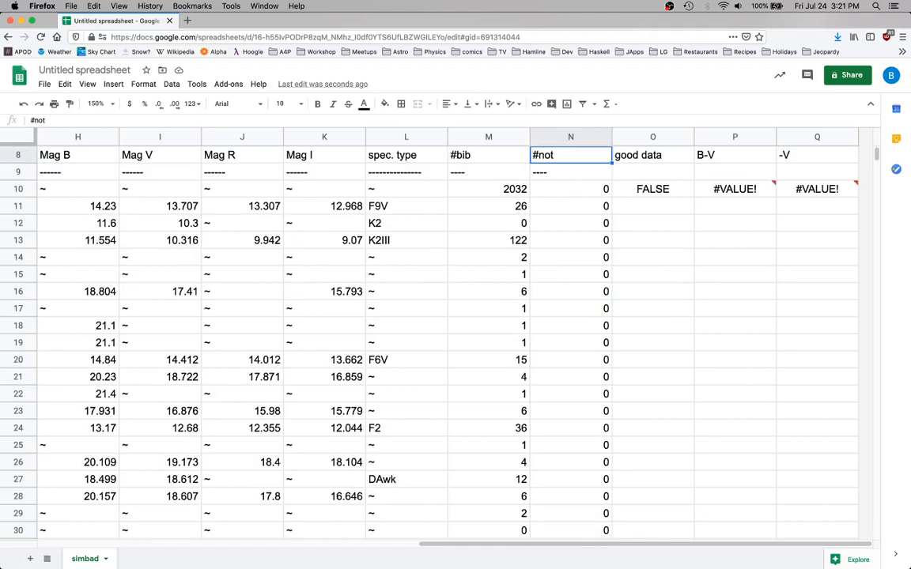
key("Down")
key("Down")
key("Right")
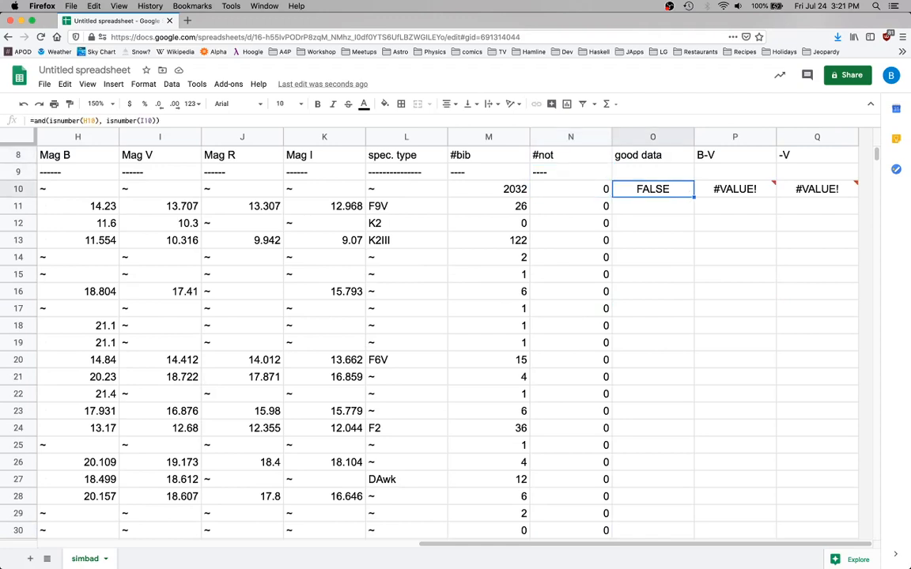
Fill the good data, B-V and -V formulas from row 10 down through row 4477, covering O10:Q4477
key("Left")
key("super+Down")
key("Right")
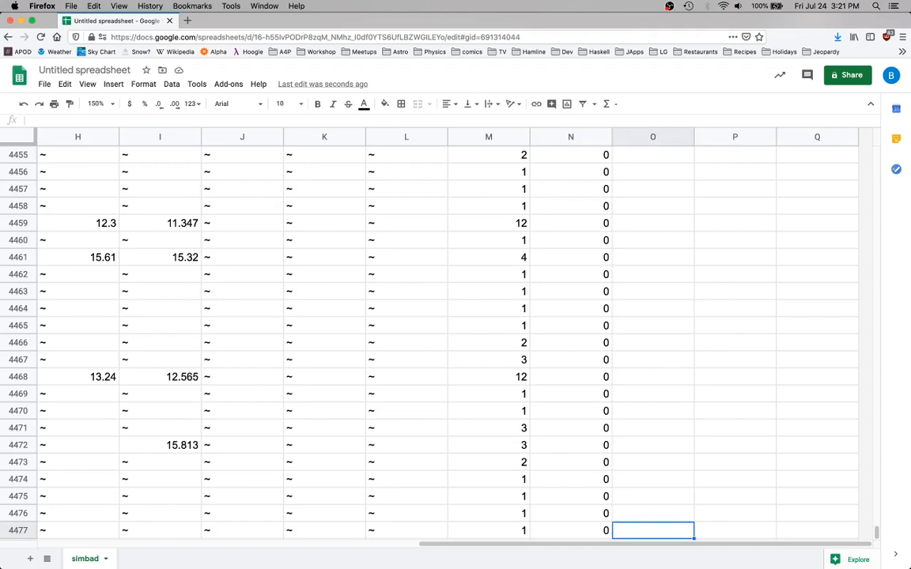
key("shift+Right")
key("shift+Right")
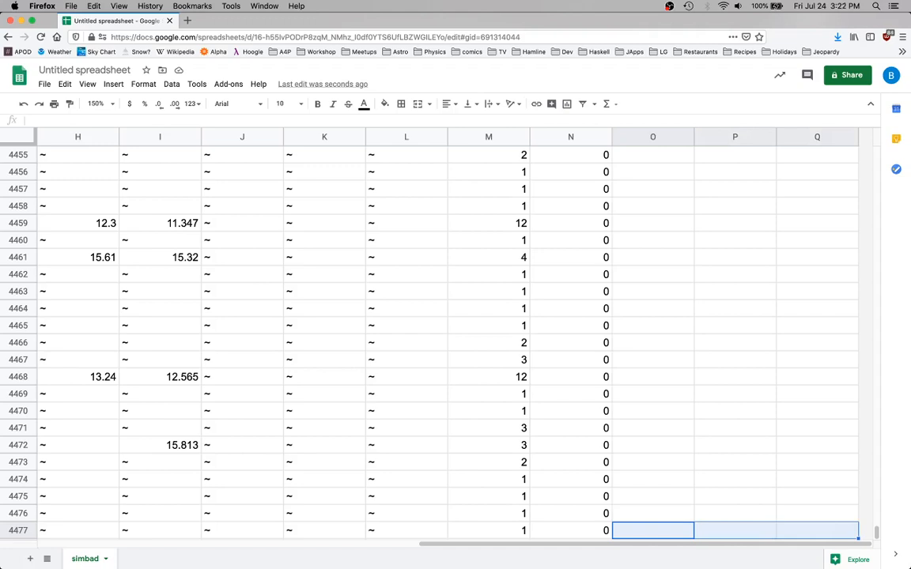
key("shift+super+Up")
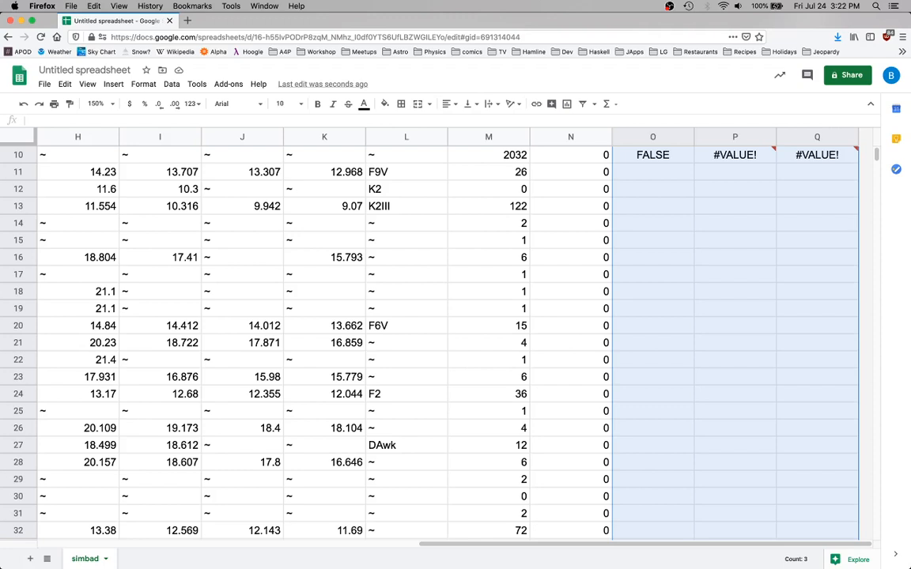
key("super+d")
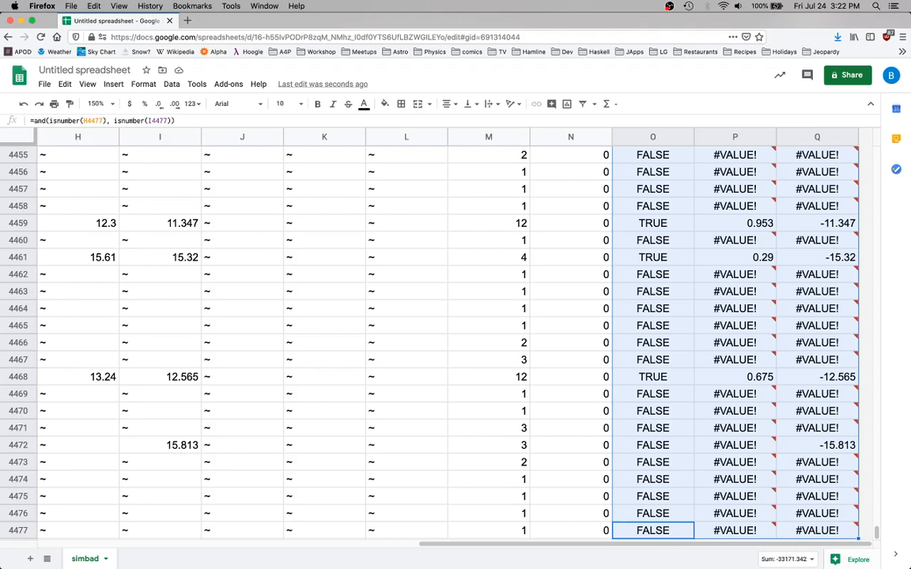
Examine the filled good data, B-V and -V columns near the last rows and at the start of the table
mouse_move(727, 432)
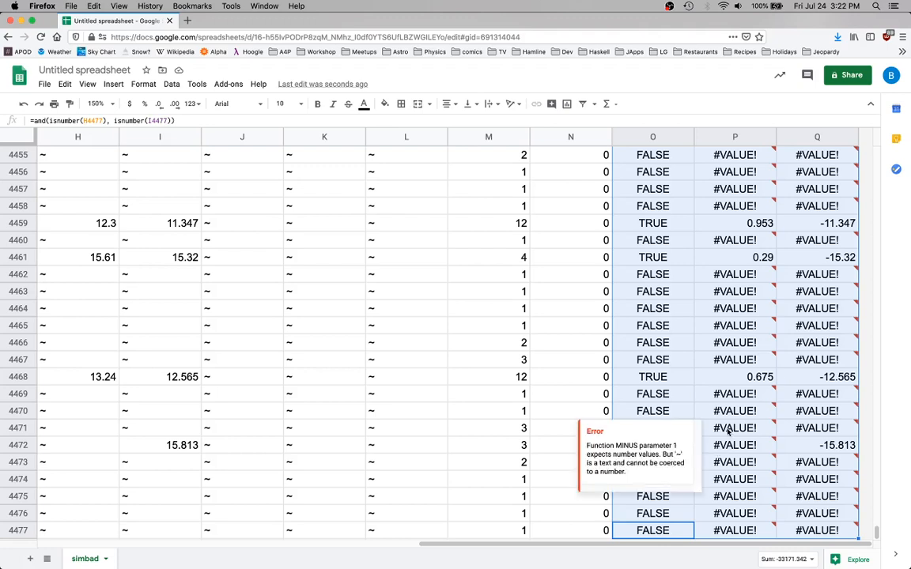
scroll(727, 432, "up", 3)
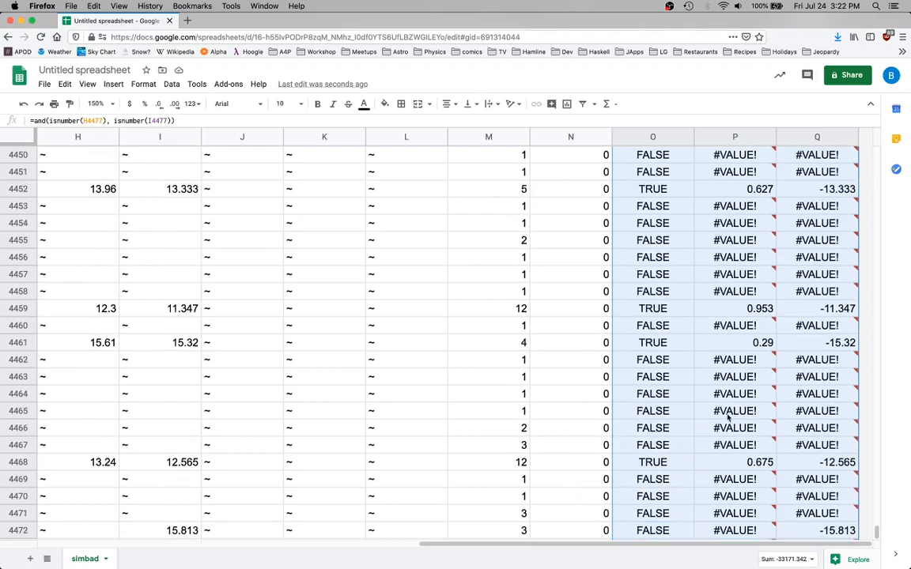
scroll(727, 416, "up", 1)
left_click(652, 396)
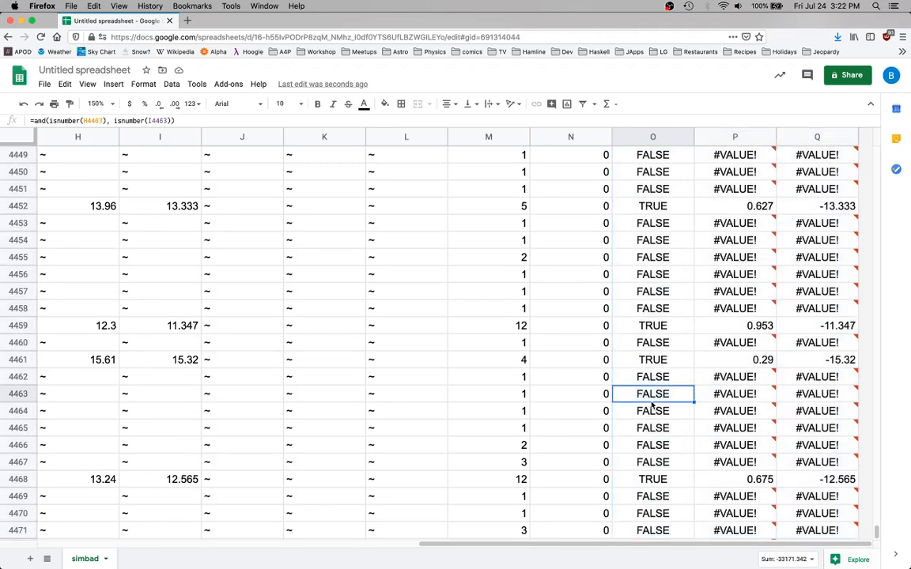
key("Left")
key("Right")
key("Down")
key("super+Up")
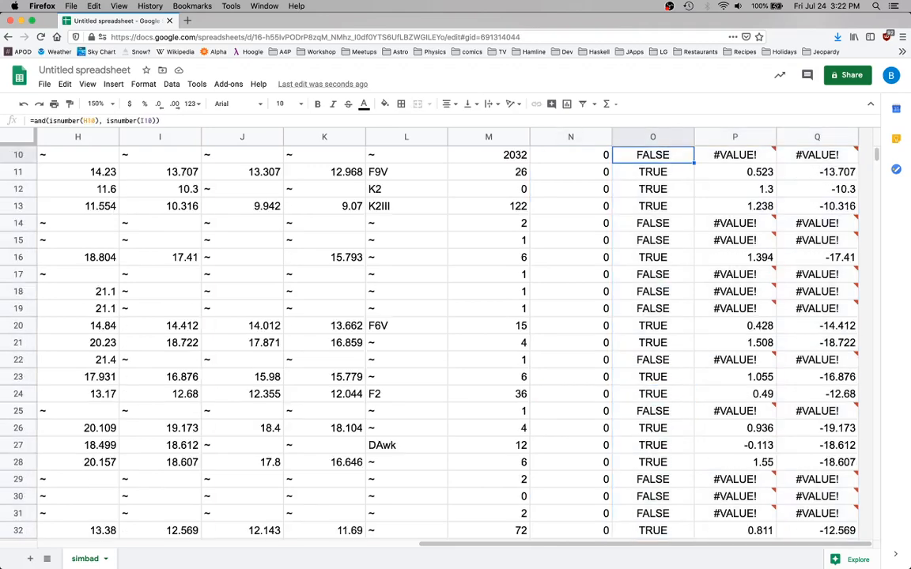
key("Up")
key("Left")
key("Left")
key("Left")
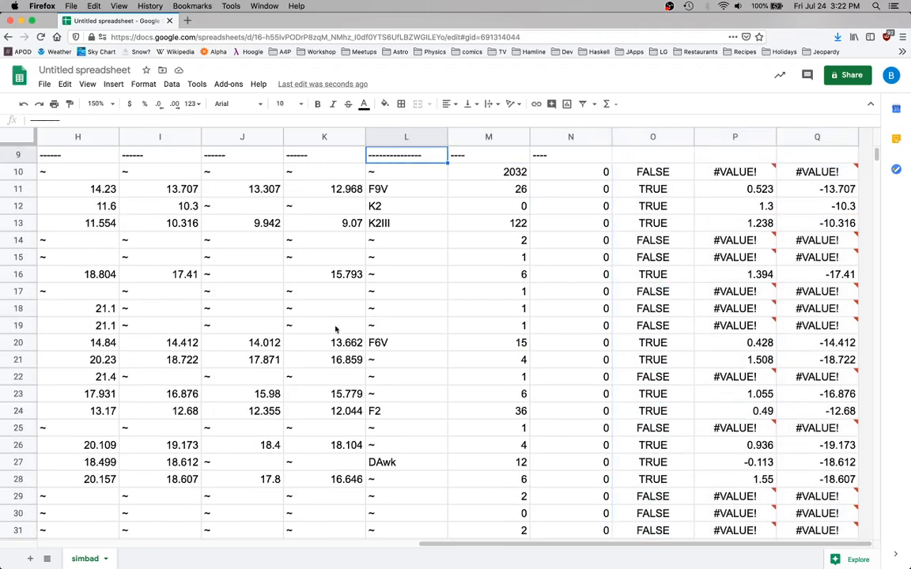
Set the sheet zoom to 100% to see the magnitude columns together with good data, B-V and -V
left_click(96, 103)
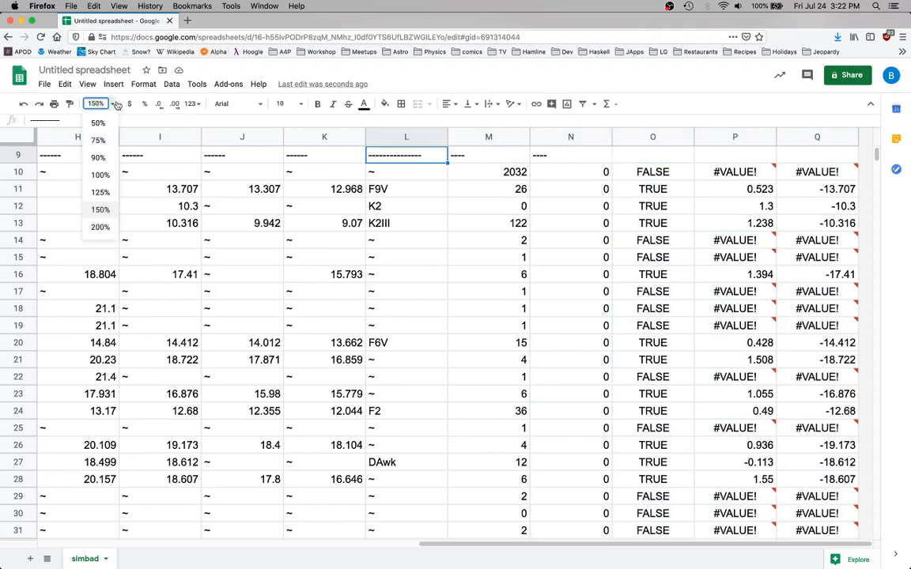
left_click(100, 173)
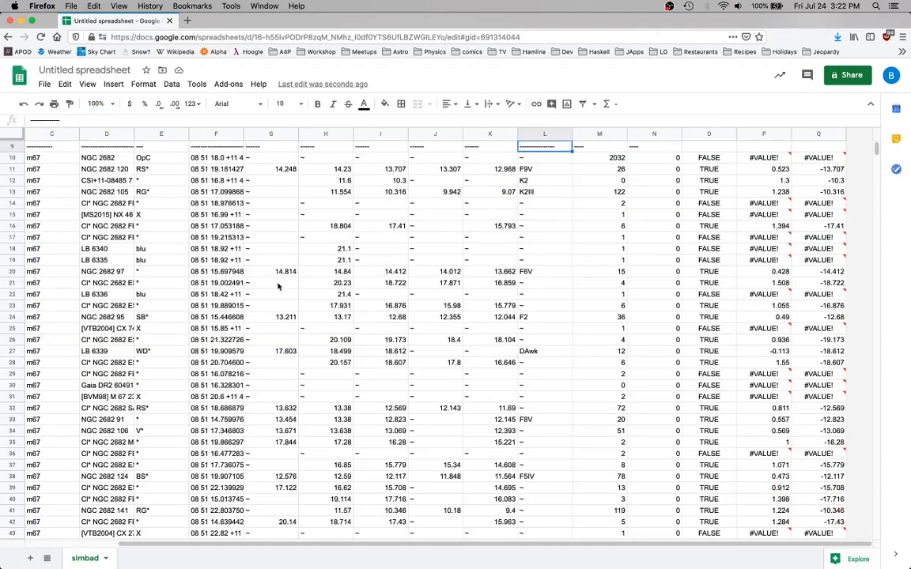
scroll(278, 286, "up", 5)
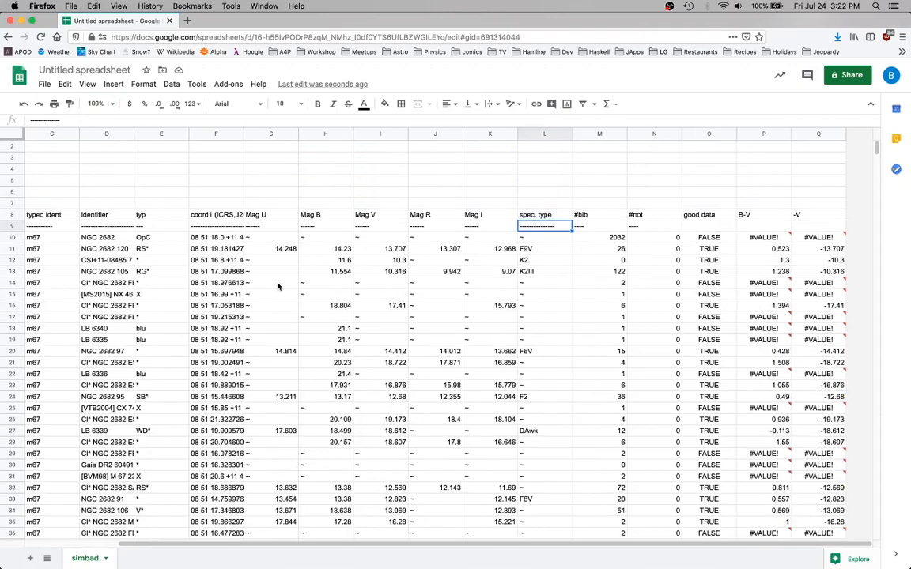
scroll(278, 287, "left", 2)
scroll(277, 286, "up", 1)
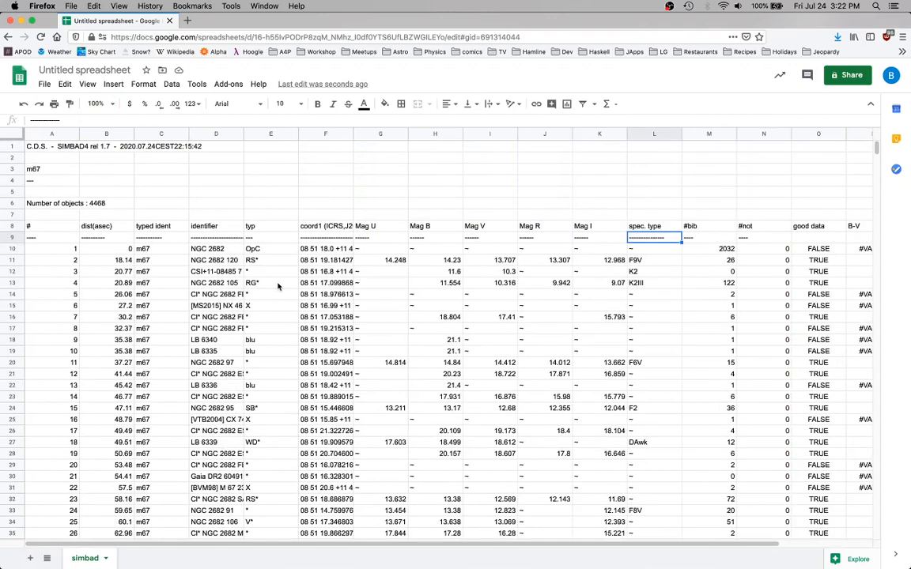
scroll(549, 253, "right", 1)
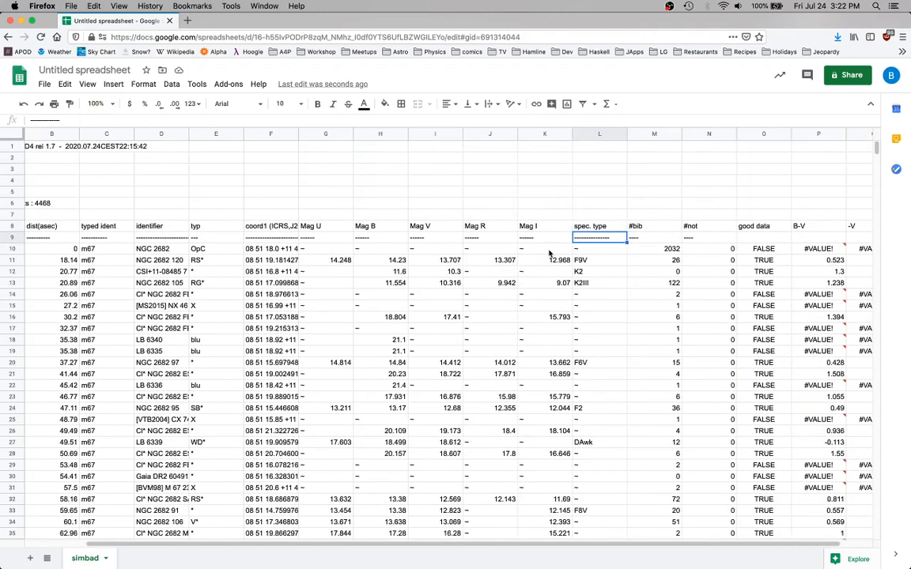
scroll(550, 253, "right", 1)
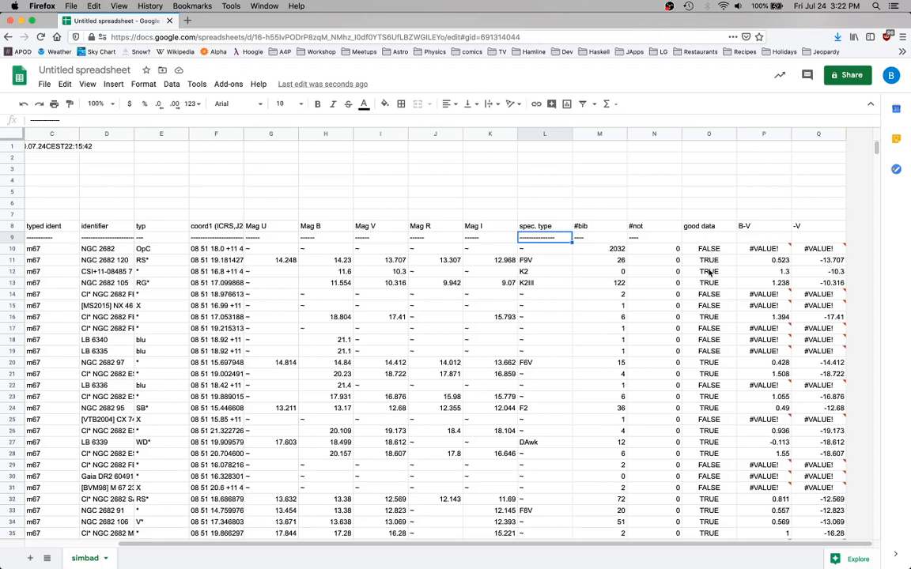
left_click(489, 306)
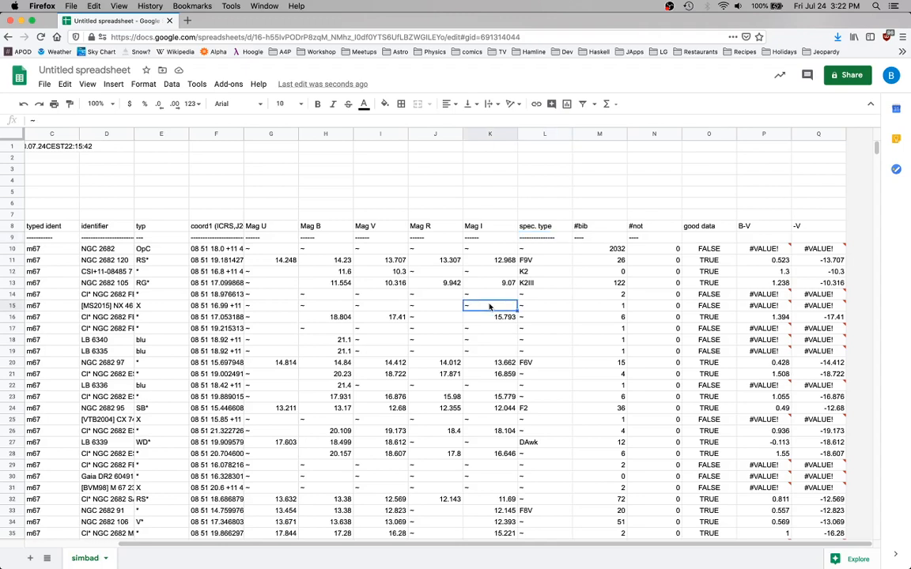
left_click(615, 295)
left_click(509, 276)
left_click(632, 304)
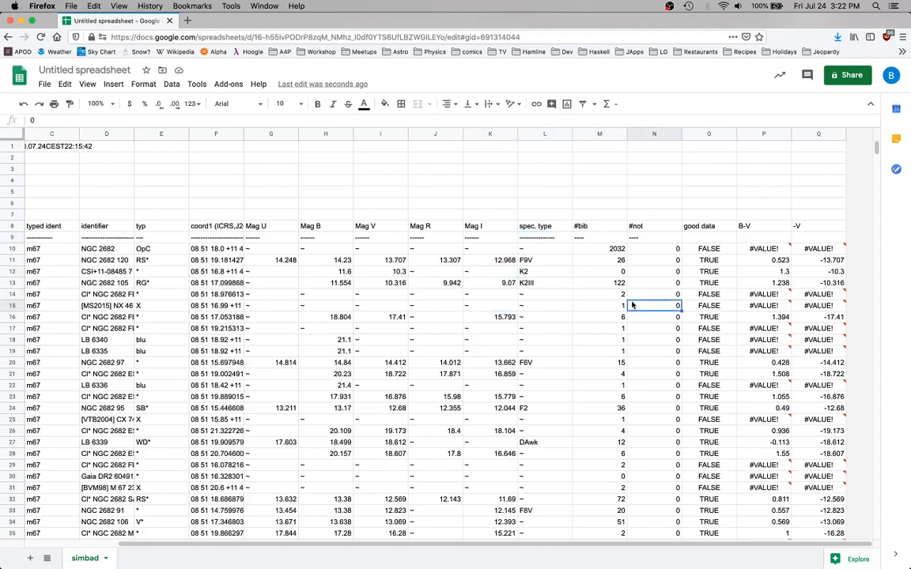
left_click(502, 283)
left_click(544, 328)
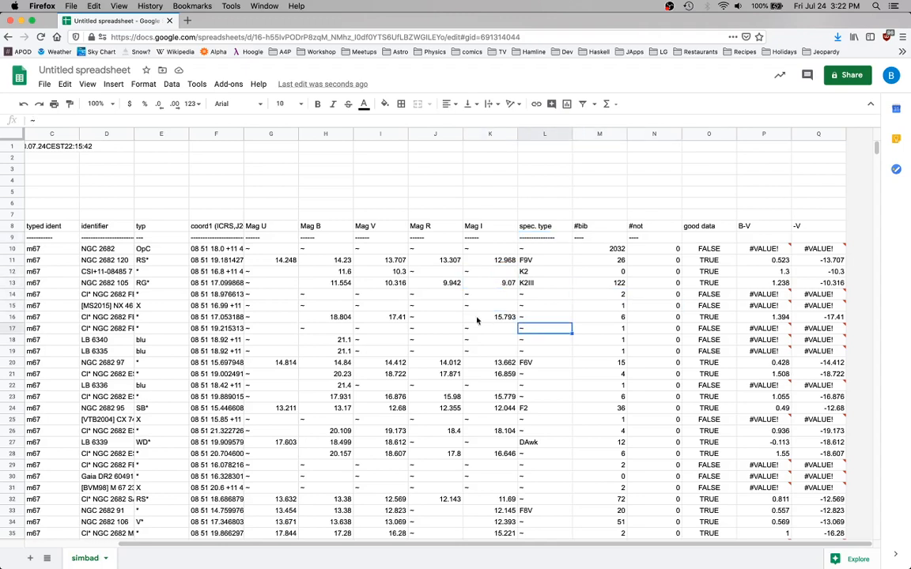
left_click(434, 306)
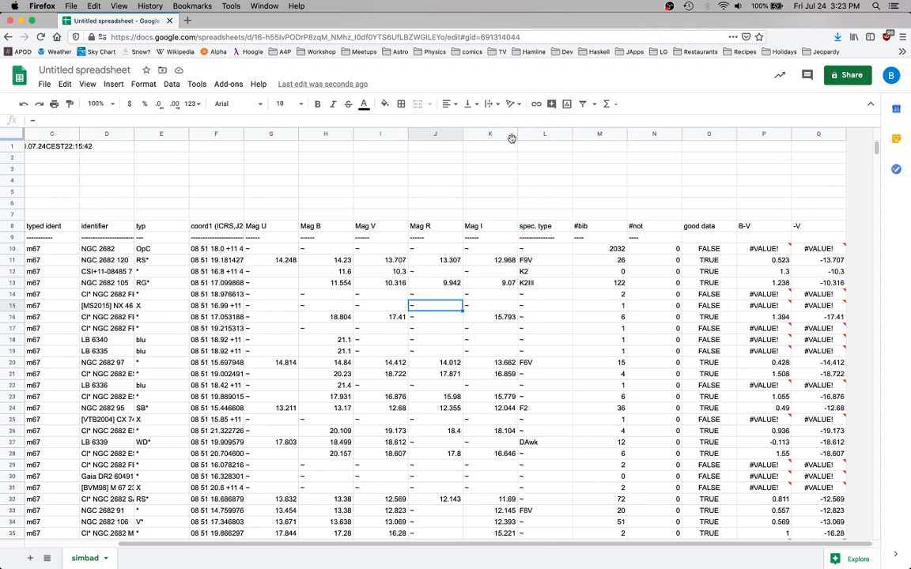
left_click(497, 182)
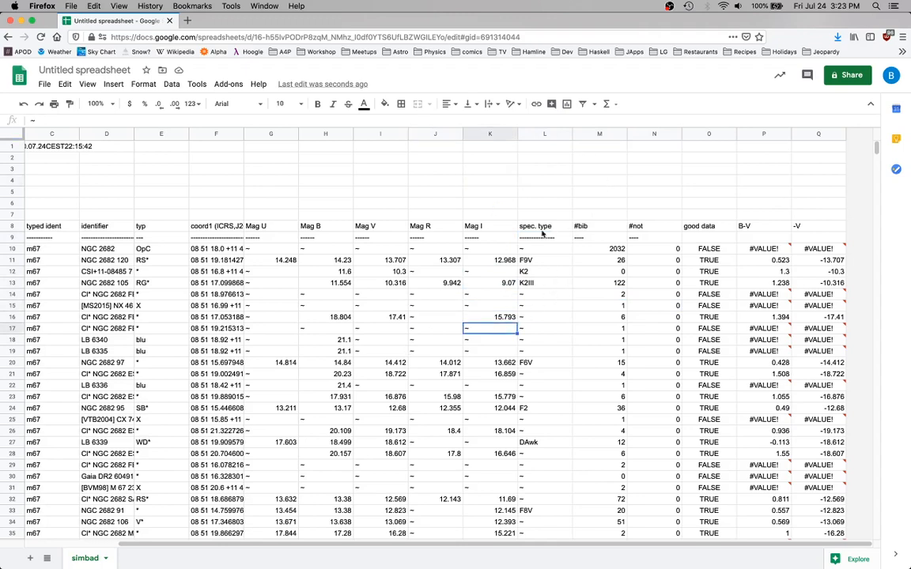
Create a filter on the object table and keep only the rows whose good data value is TRUE
left_click(471, 283)
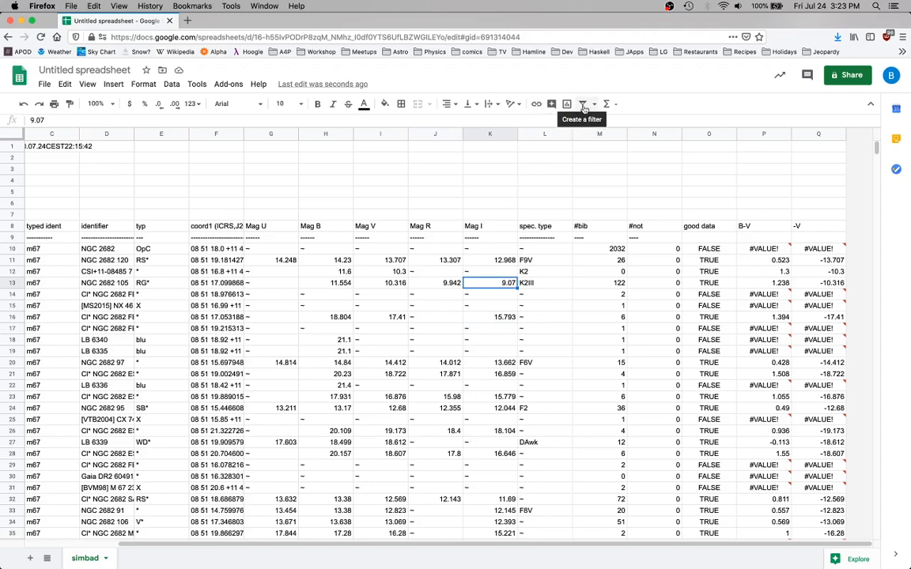
left_click(583, 108)
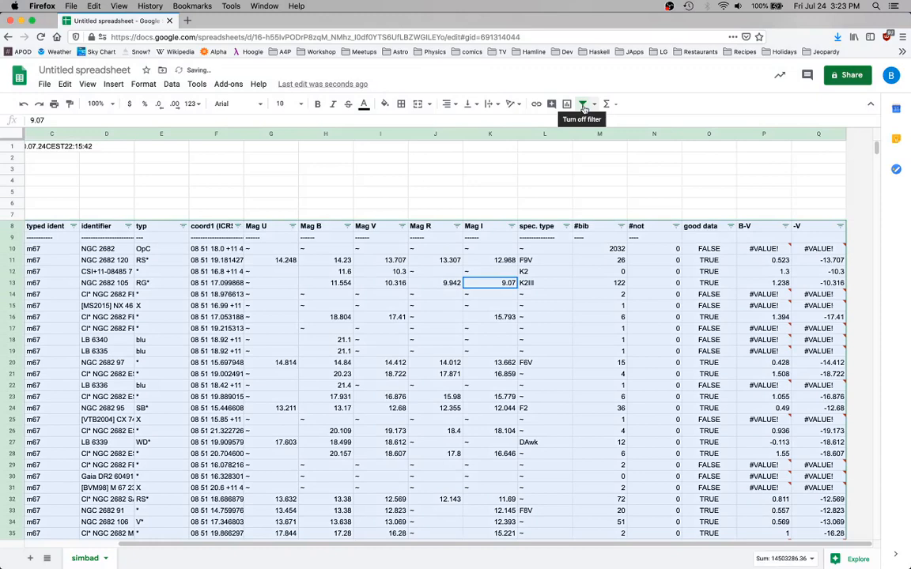
left_click(731, 227)
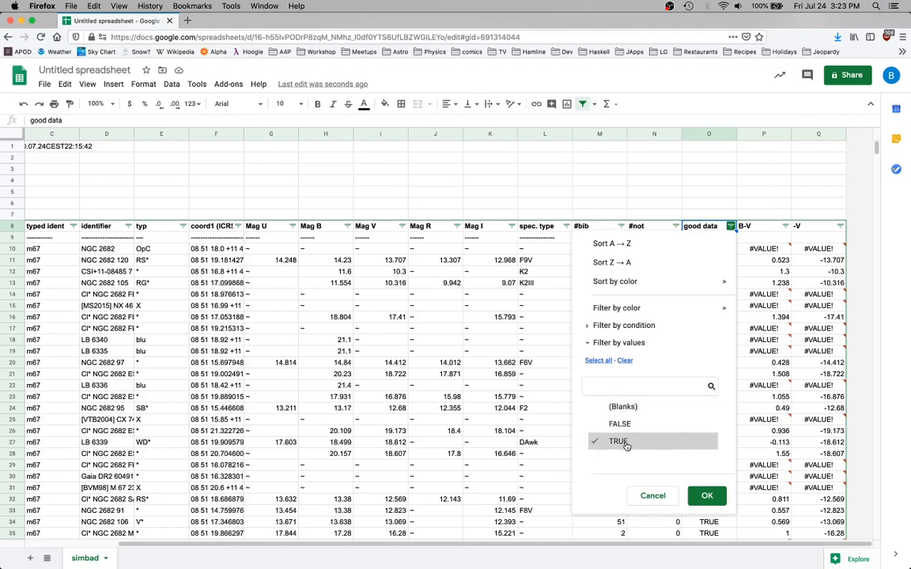
left_click(707, 496)
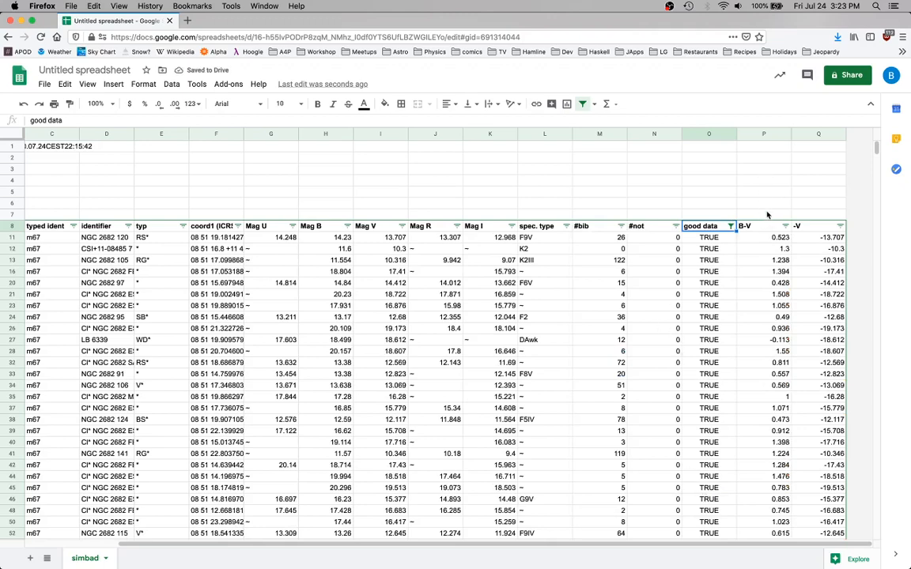
Insert a chart from the B-V and -V columns and change its type to a scatter chart
left_click(762, 136)
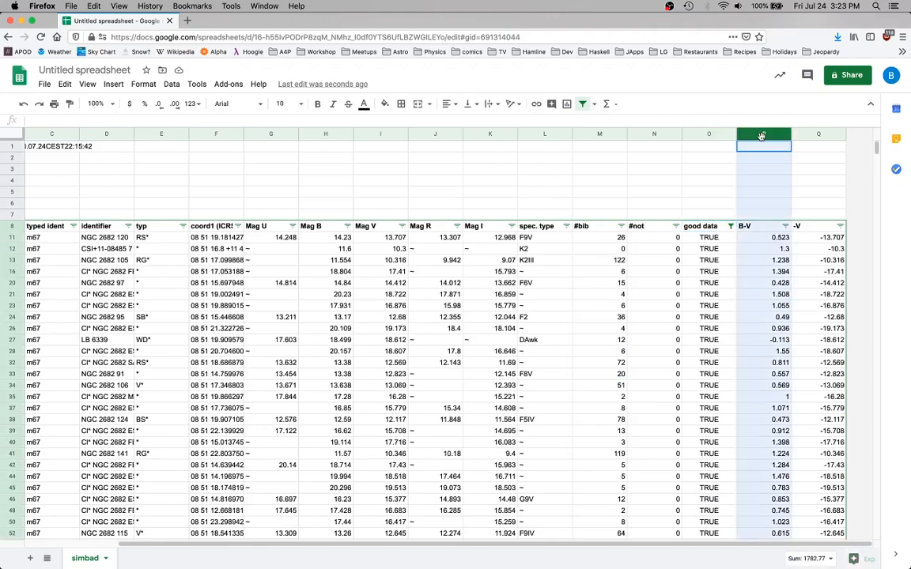
left_click(816, 136, "shift")
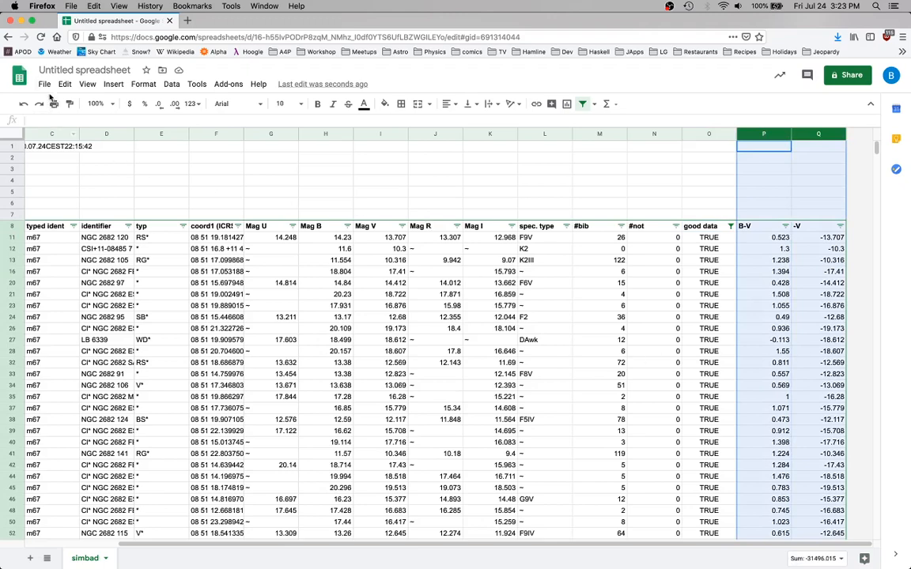
left_click(108, 85)
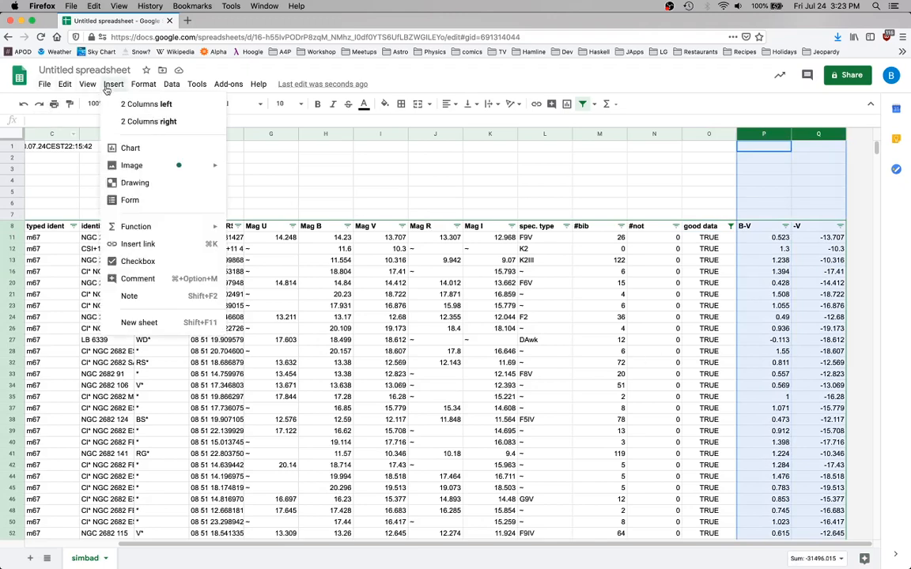
left_click(120, 148)
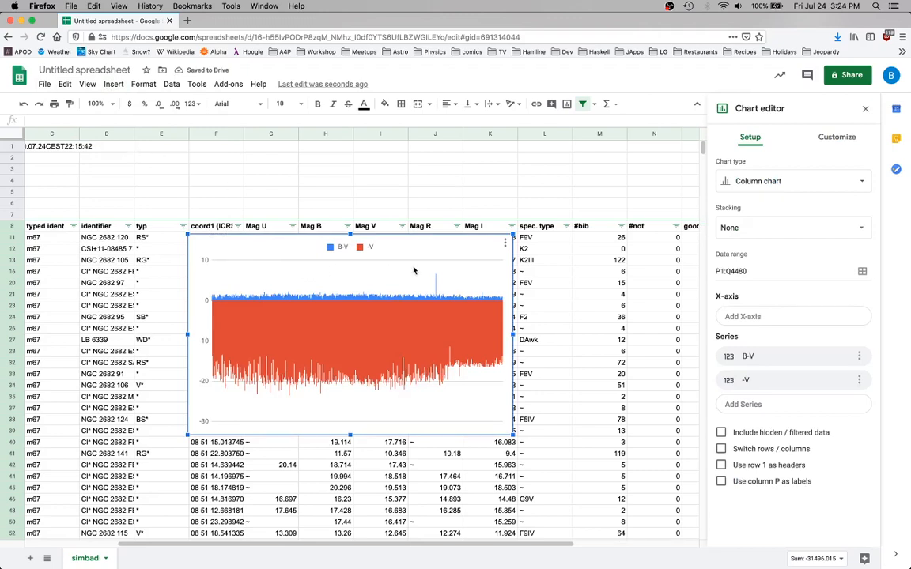
left_click(757, 182)
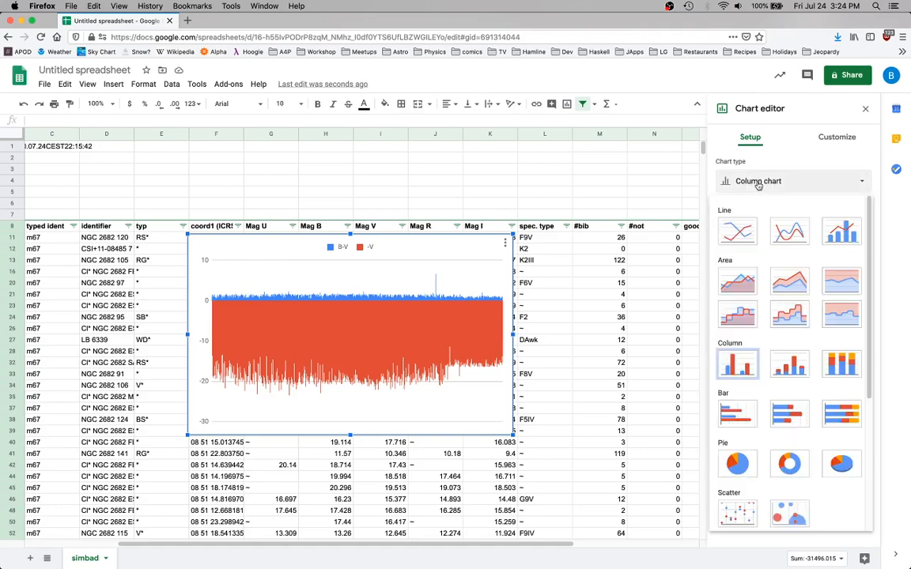
scroll(733, 339, "down", 2)
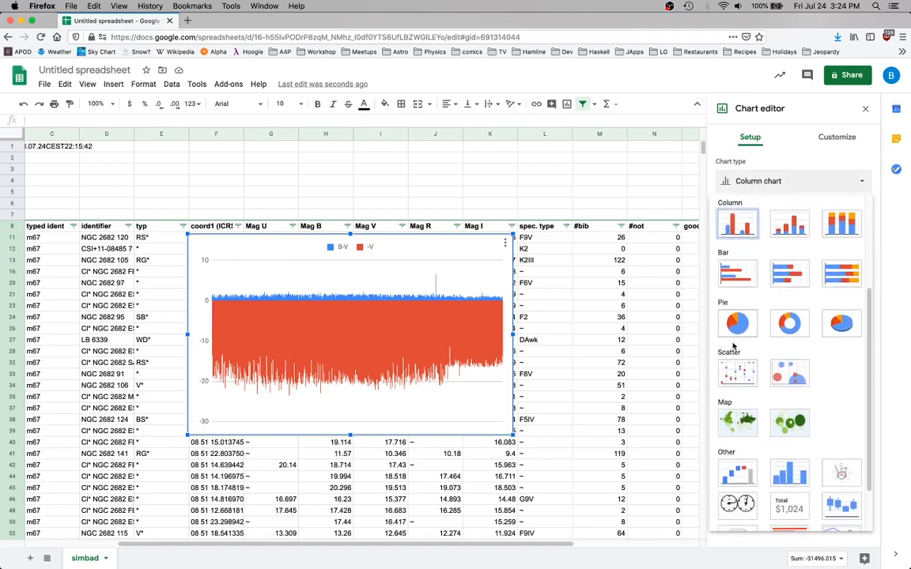
left_click(735, 378)
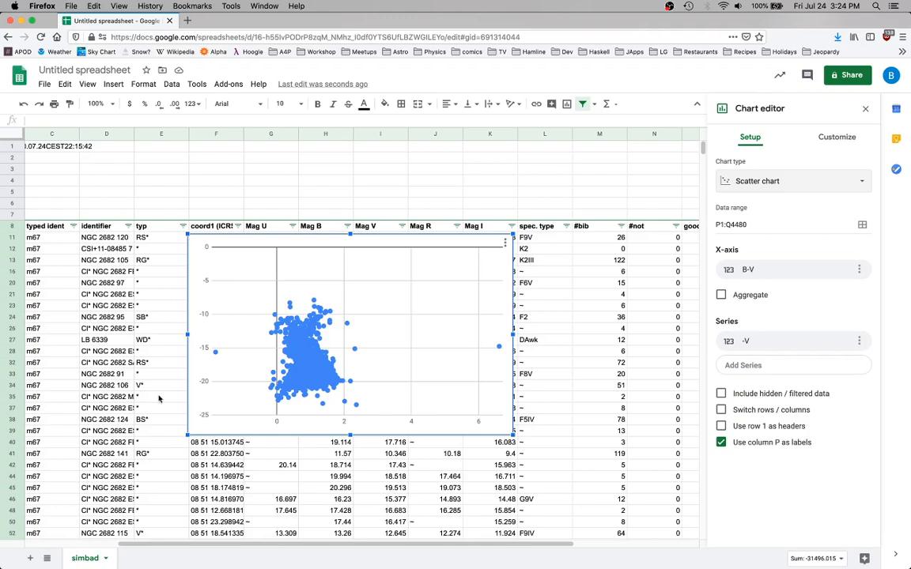
Enlarge the scatter chart to cover most of the visible sheet and set the -V series point size to 2px
left_click_drag(187, 233, 78, 168)
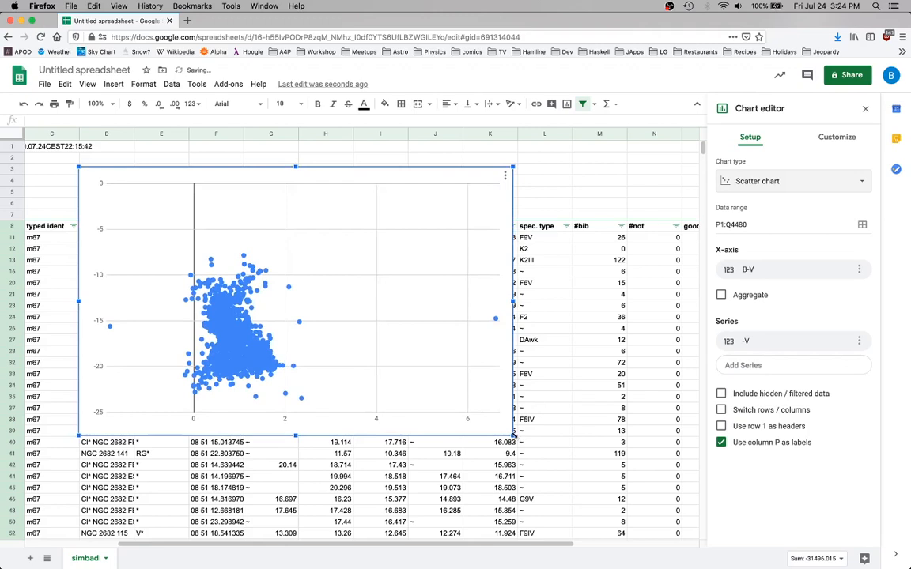
left_click_drag(512, 435, 657, 520)
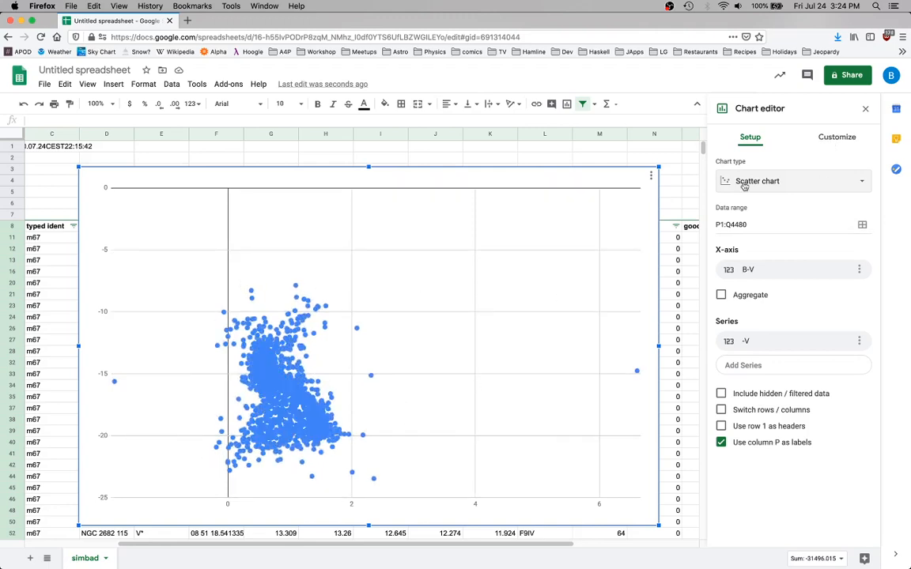
left_click(834, 141)
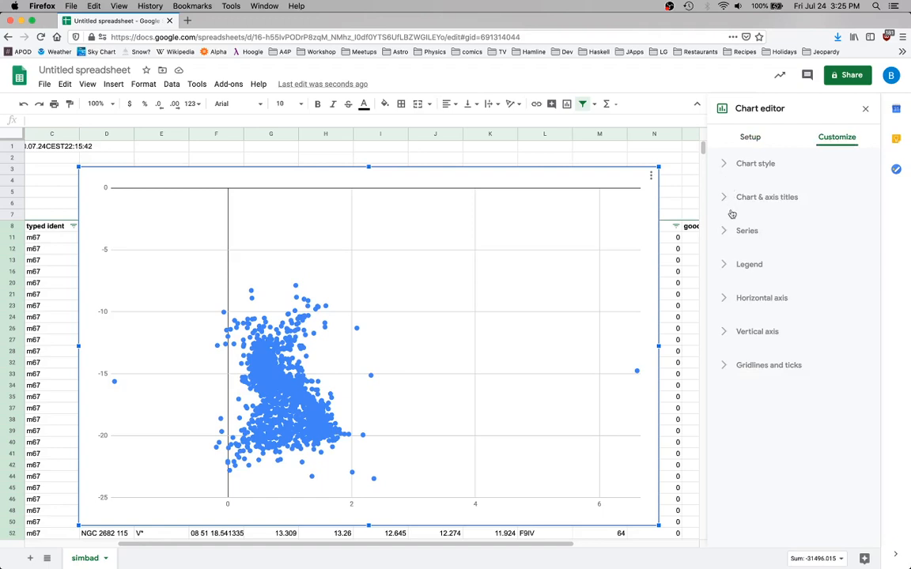
left_click(726, 234)
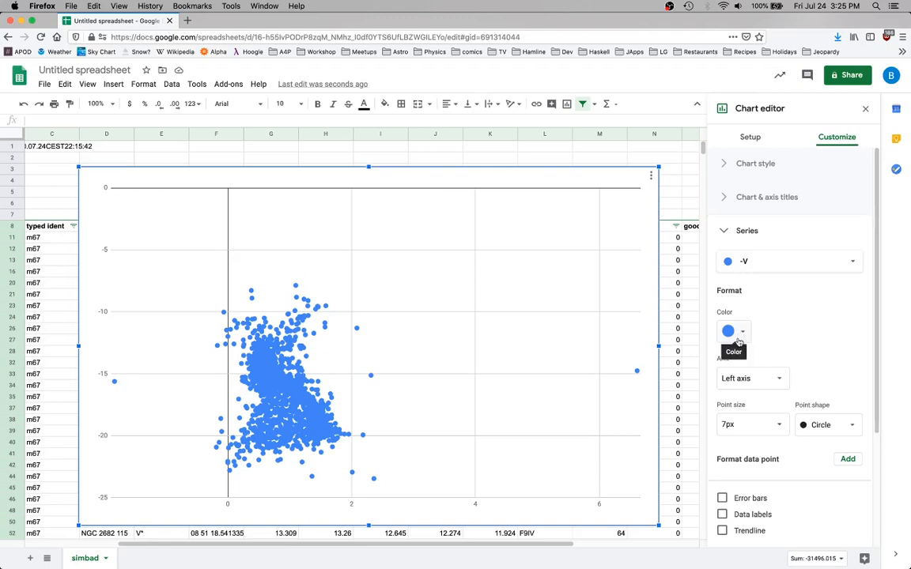
left_click(773, 425)
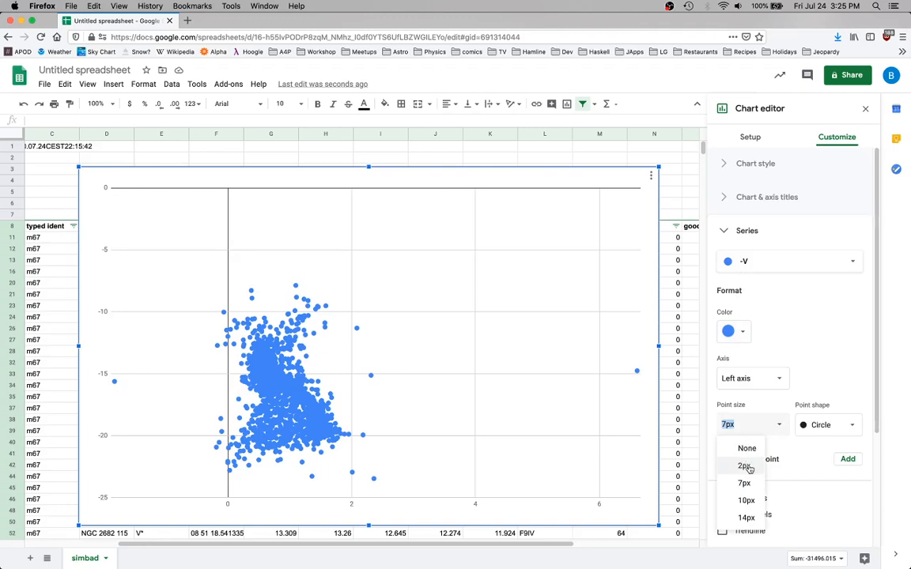
left_click(744, 467)
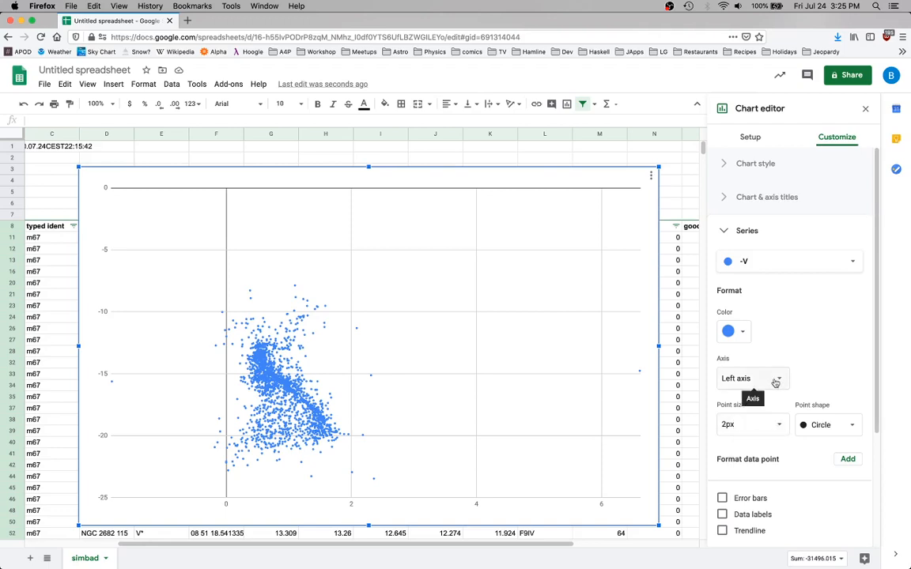
Set the chart's horizontal axis minimum to -1 and maximum to 3
scroll(773, 383, "down", 3)
scroll(773, 383, "down", 1)
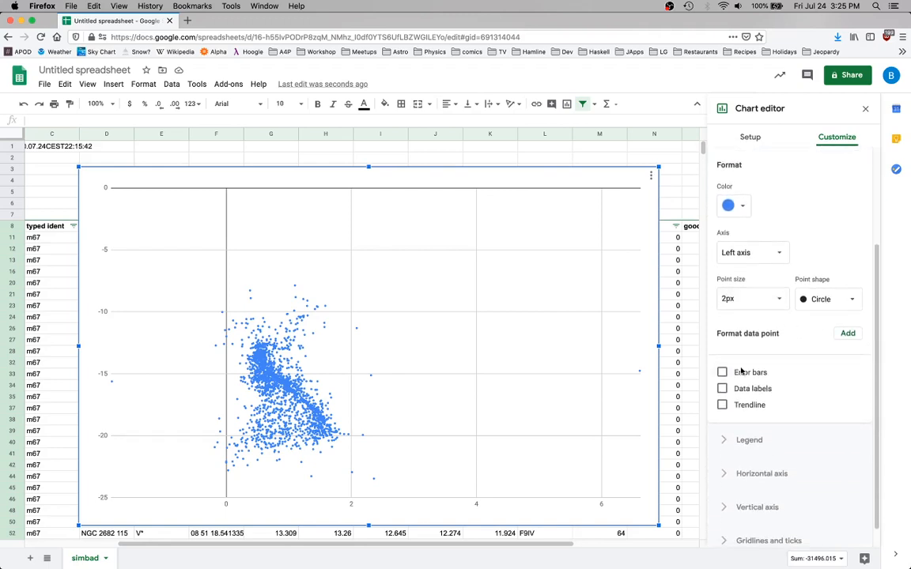
scroll(741, 369, "down", 1)
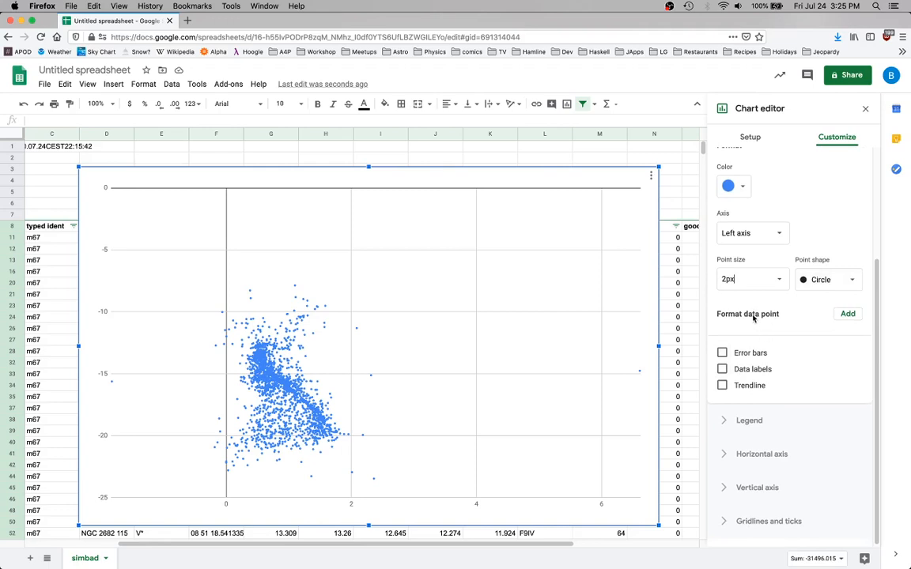
scroll(752, 318, "down", 1)
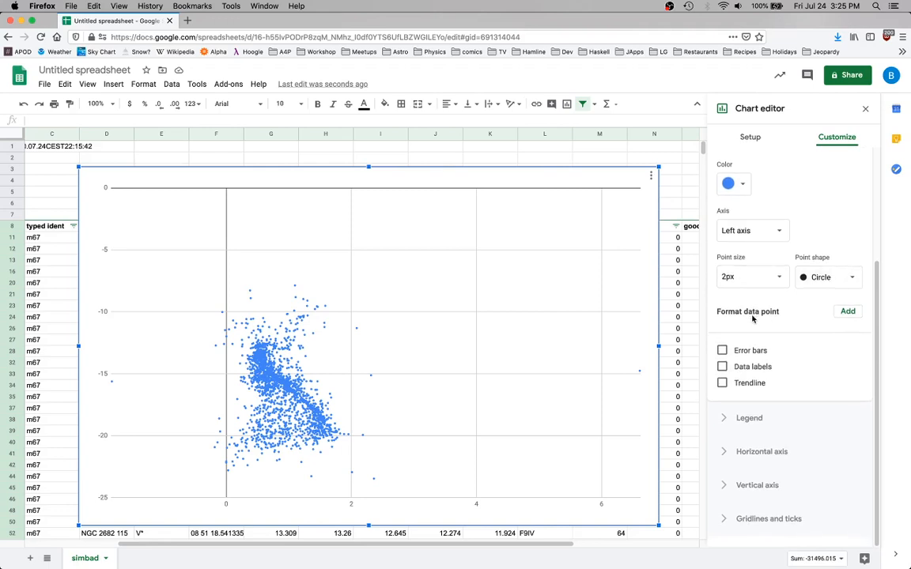
left_click(743, 451)
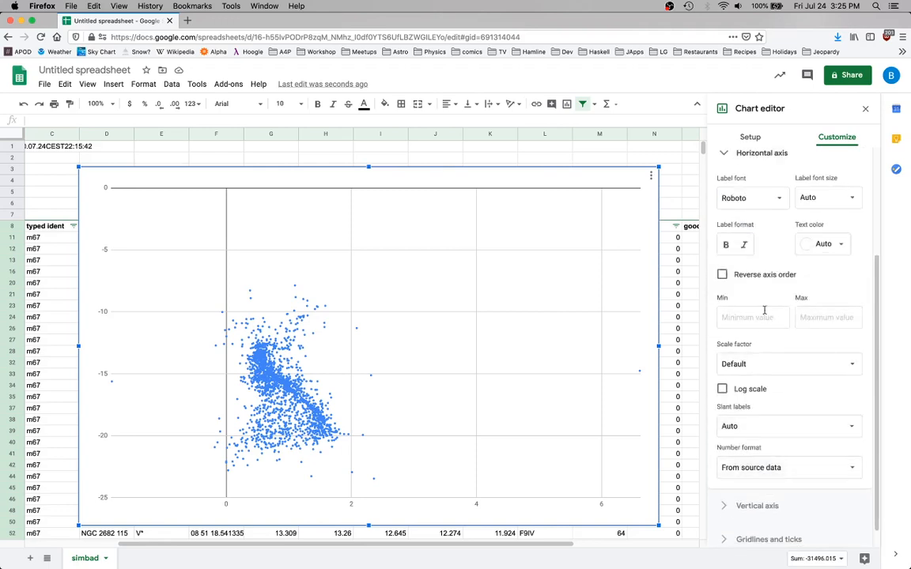
scroll(754, 297, "up", 1)
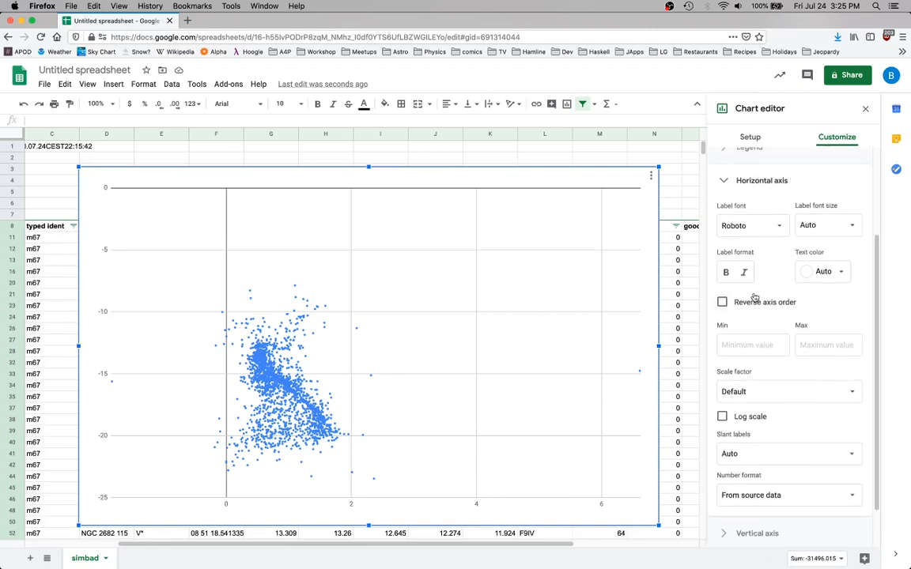
scroll(753, 296, "down", 2)
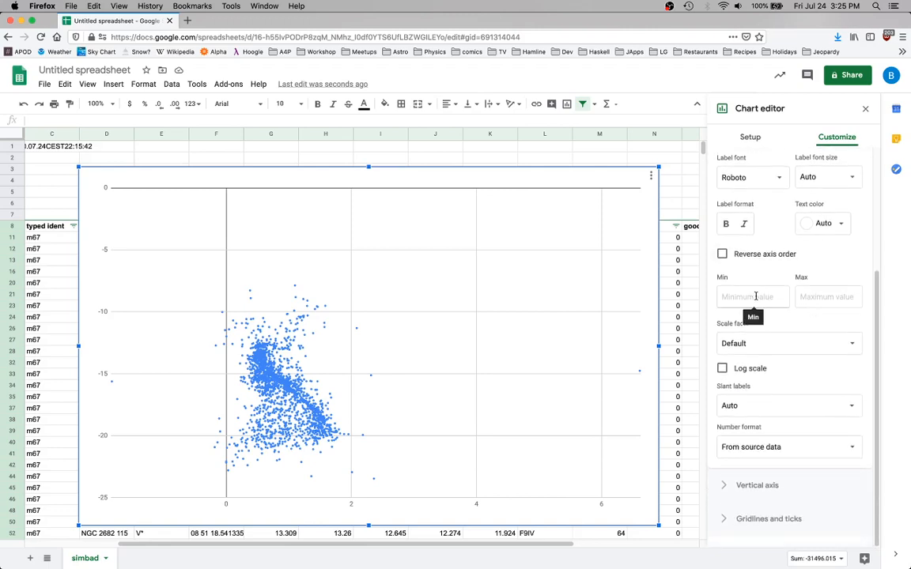
left_click(751, 295)
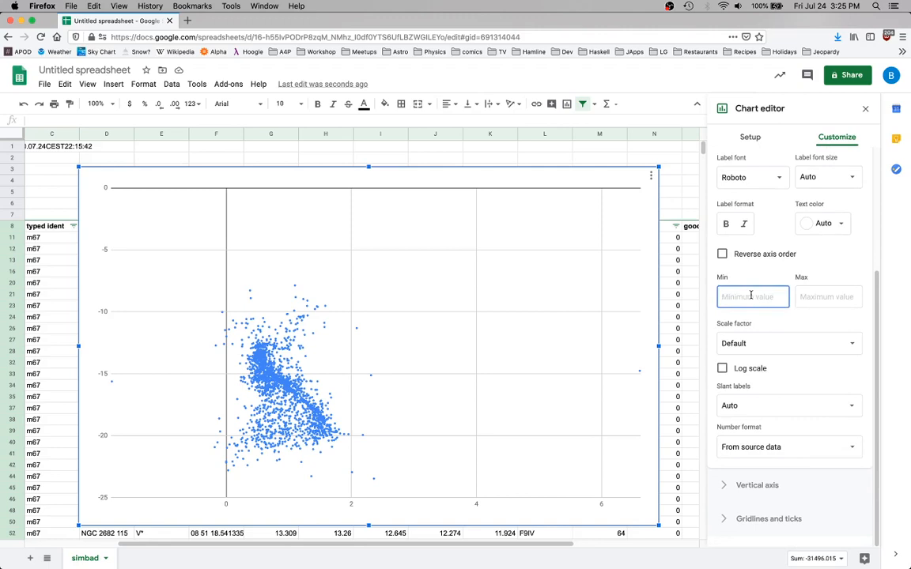
type("-1")
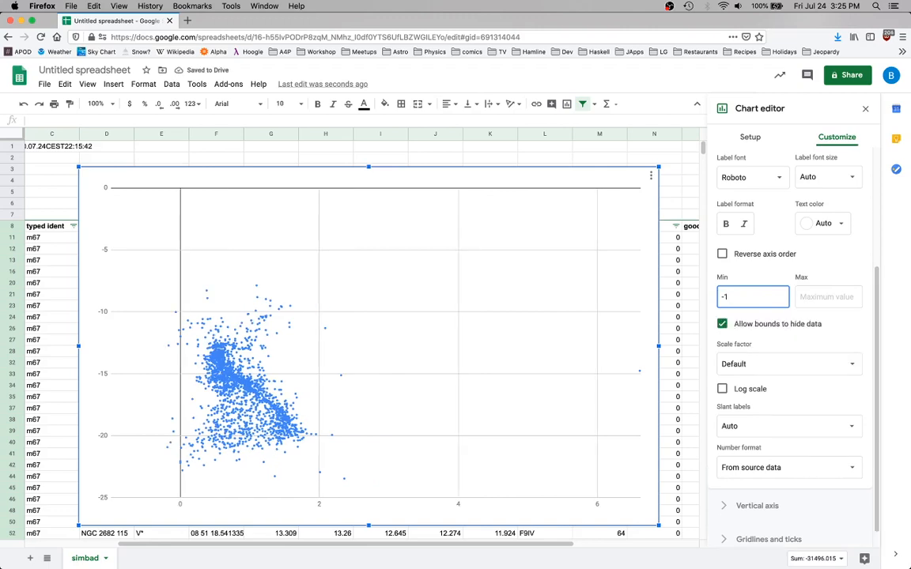
left_click(826, 297)
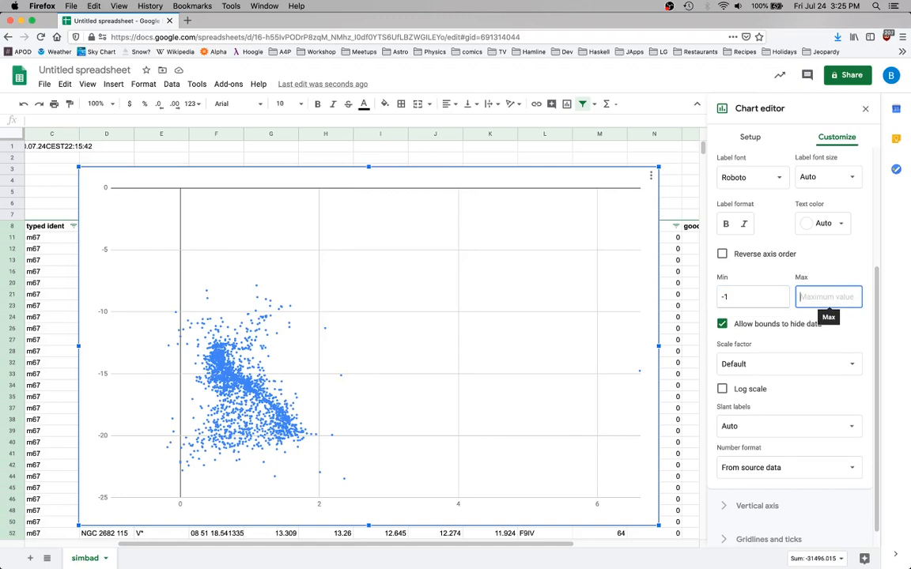
type("3")
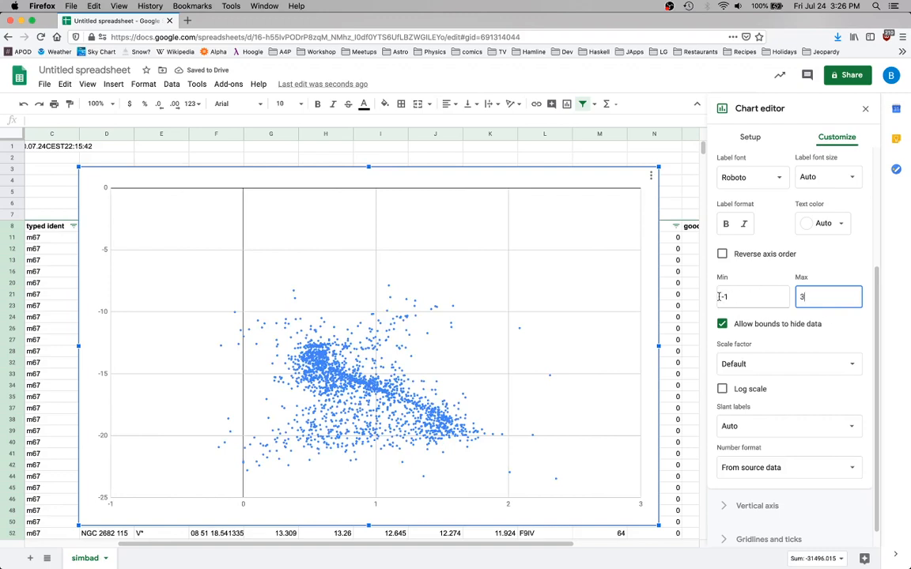
Narrow the chart's horizontal axis range to a minimum of -0.5 and a maximum of 2.5
left_click(751, 297)
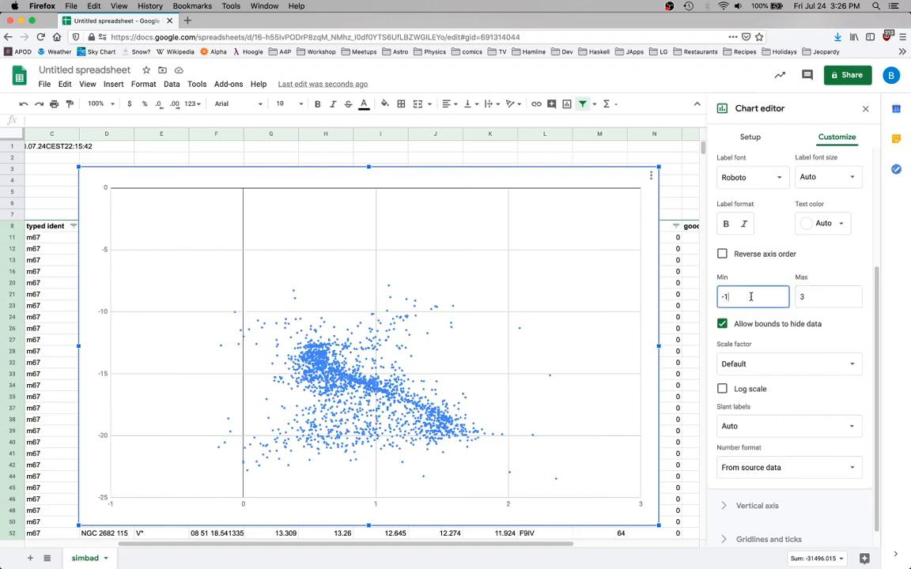
key("BackSpace")
type("0.5")
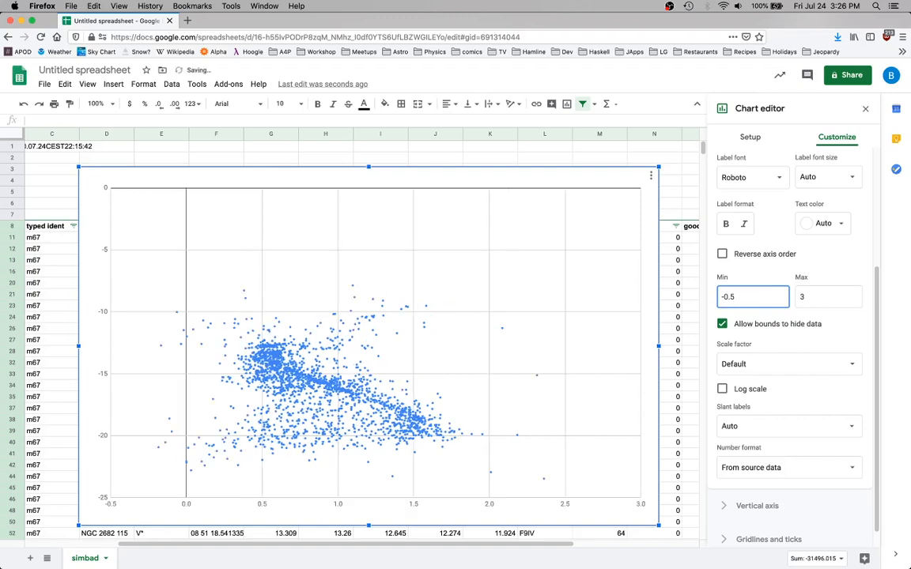
left_click(826, 299)
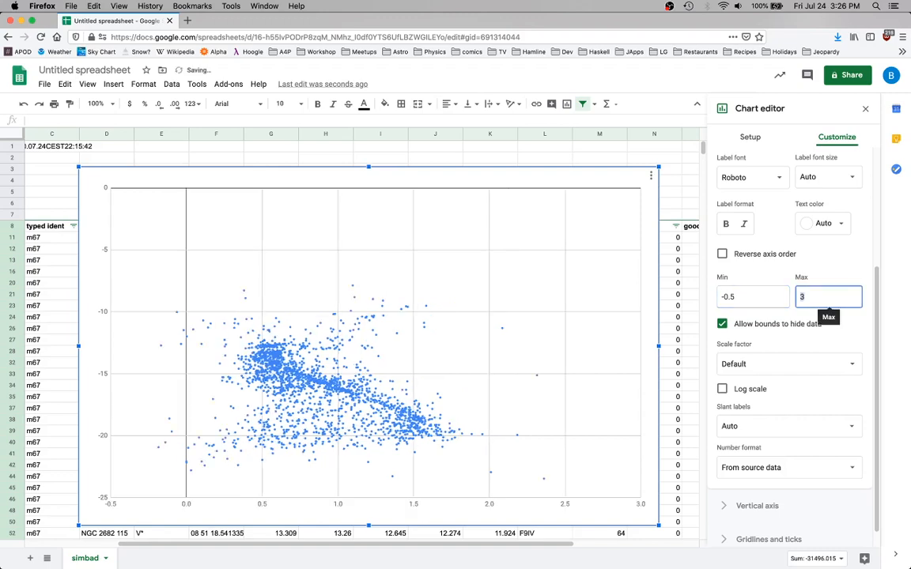
type("2.5")
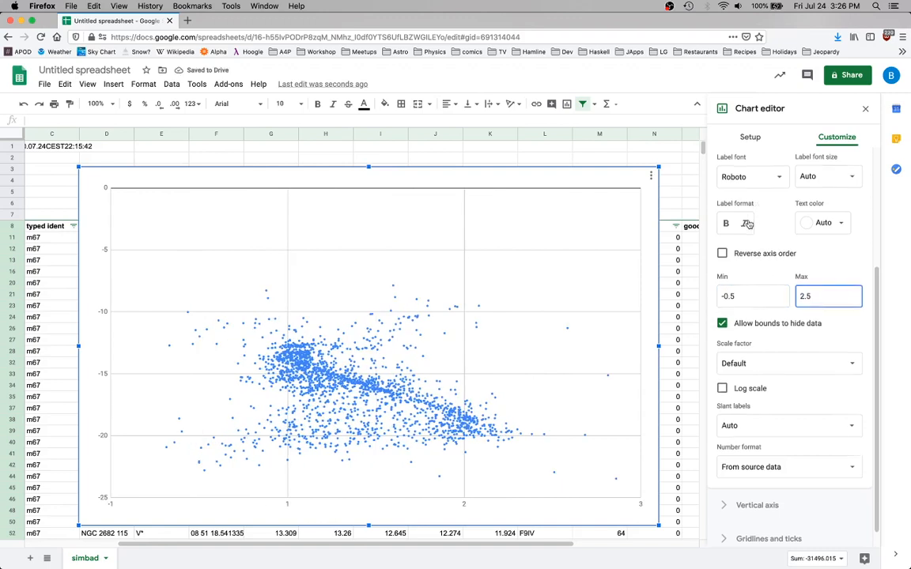
Limit the chart's vertical axis to a minimum of -22 and a maximum of -8
scroll(747, 224, "down", 1)
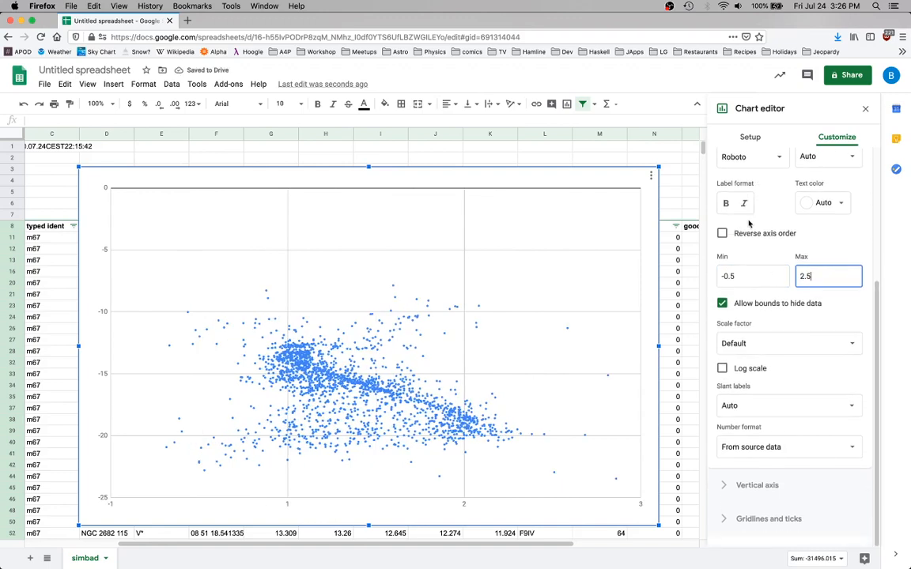
left_click(741, 487)
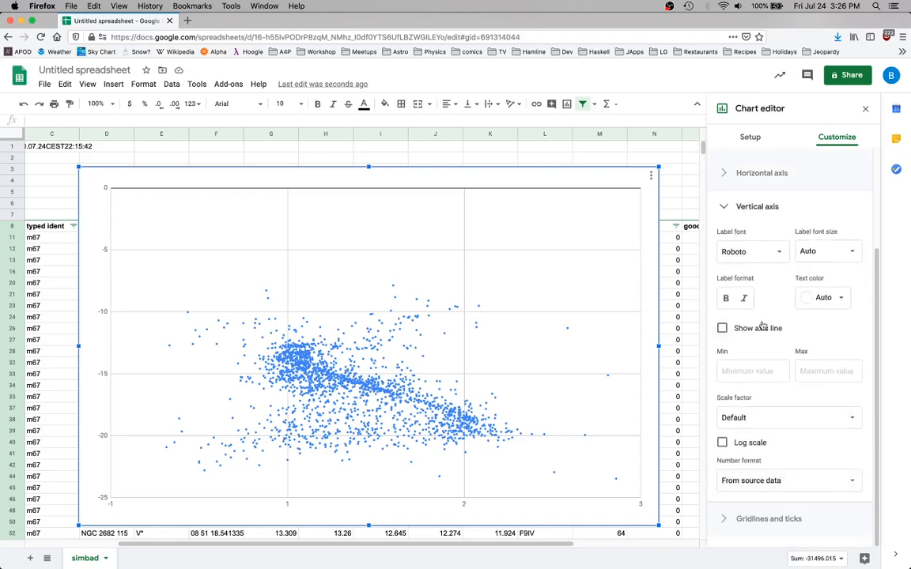
left_click(747, 371)
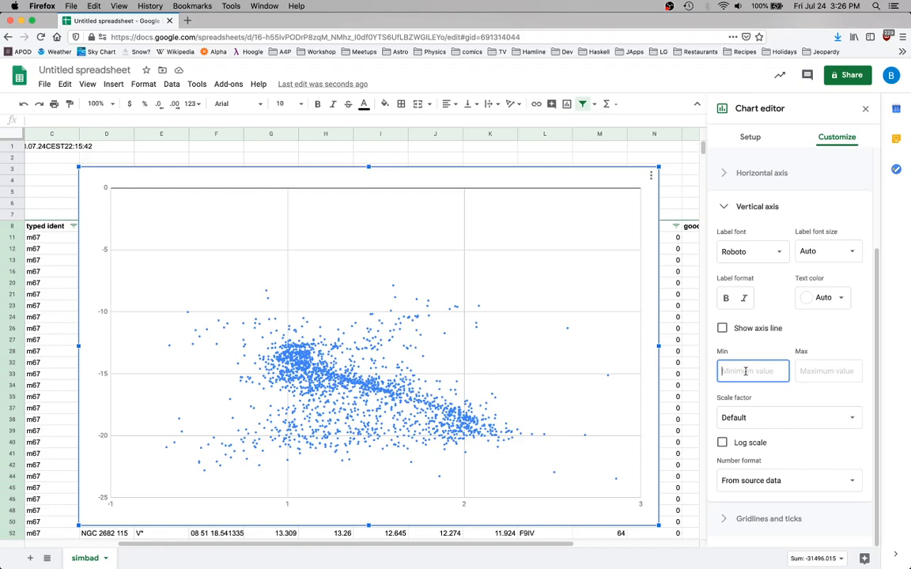
type("-23")
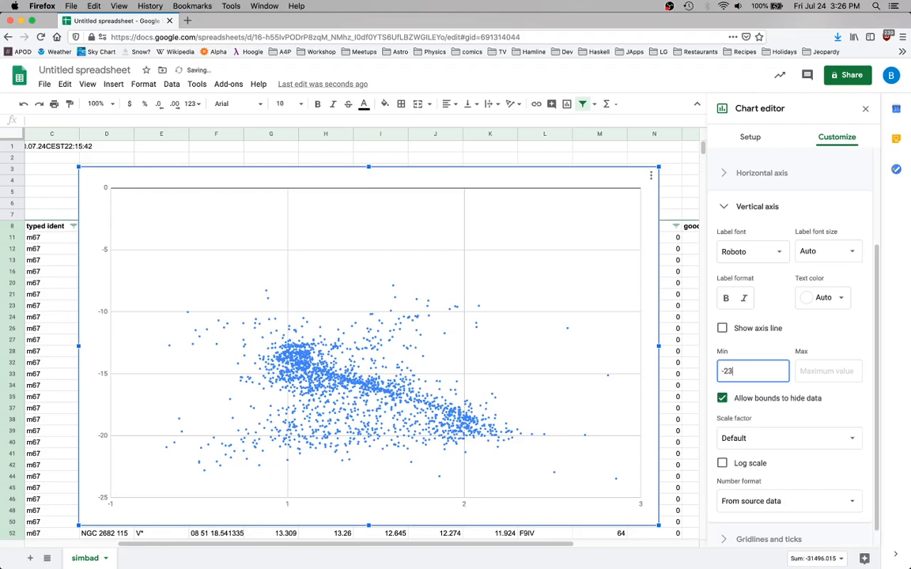
left_click(816, 370)
left_click(768, 373)
key("BackSpace")
left_click(822, 373)
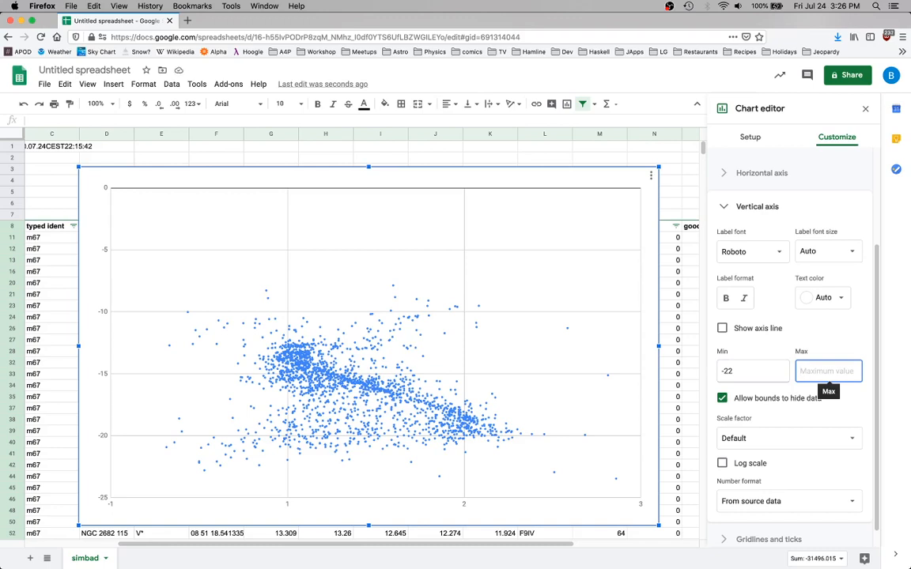
type("-5")
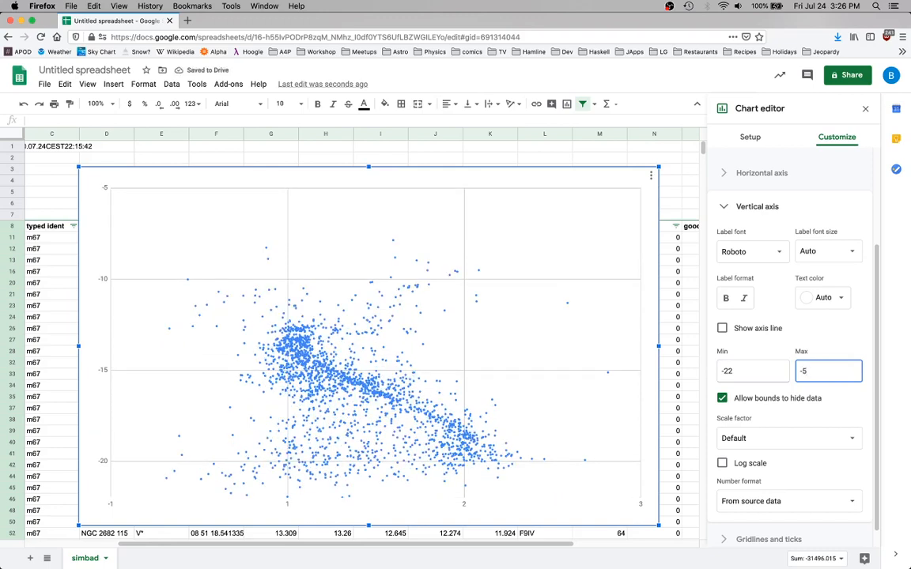
key("BackSpace")
type("8")
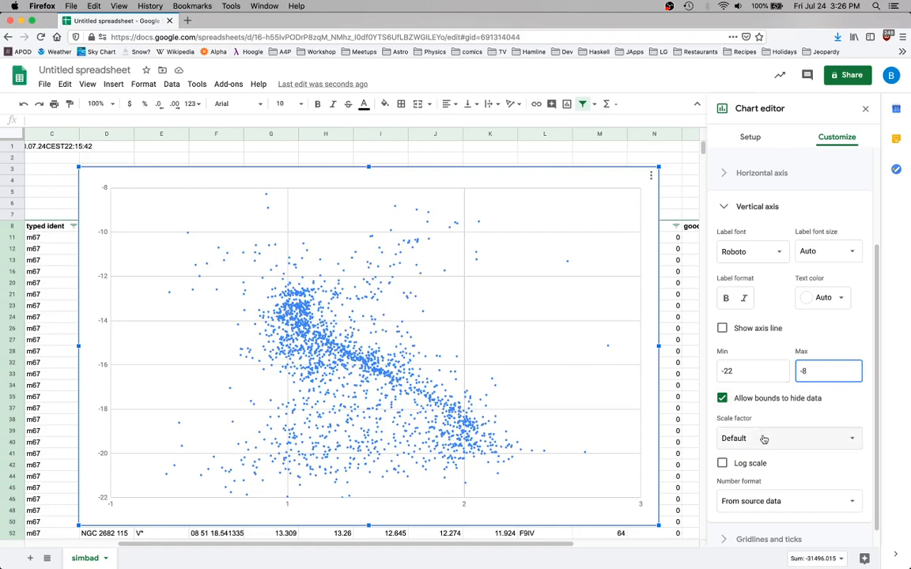
scroll(764, 439, "down", 1)
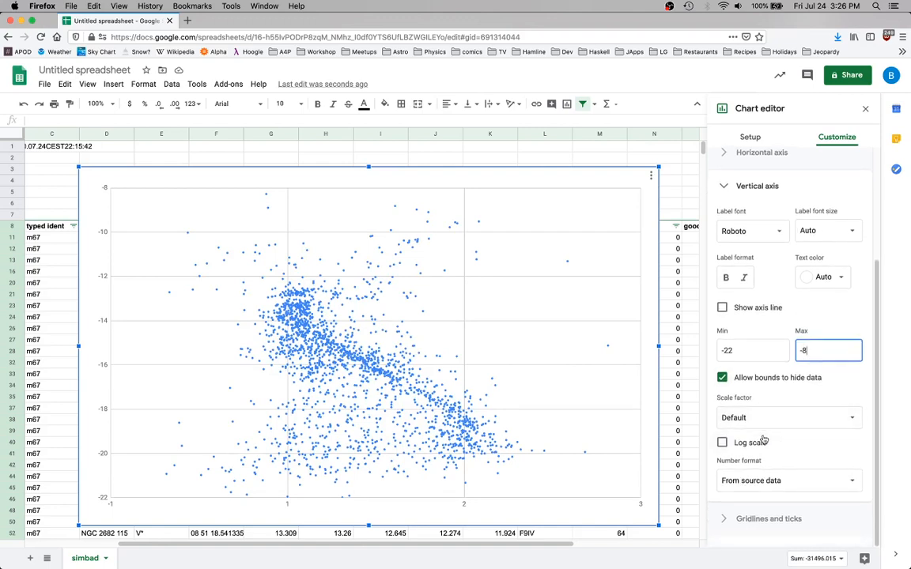
scroll(763, 439, "up", 1)
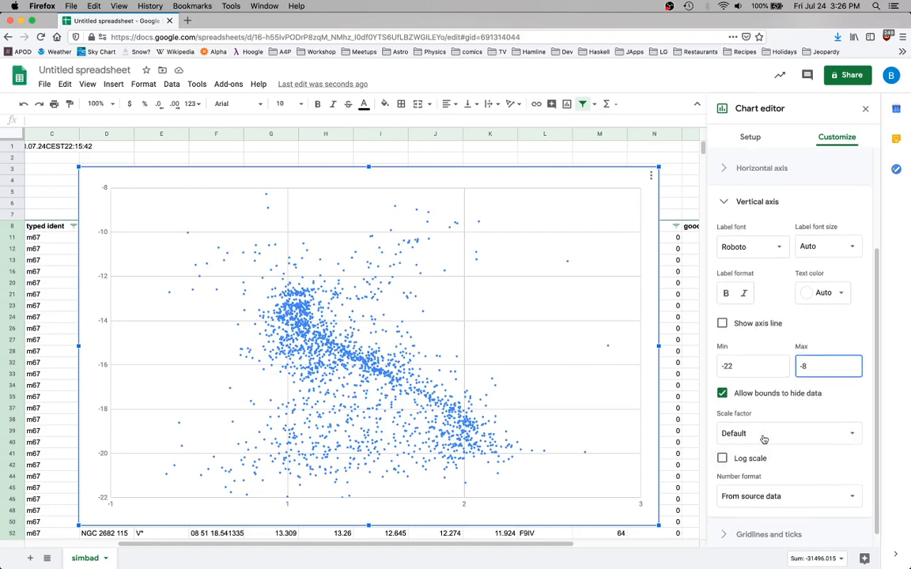
left_click(749, 365)
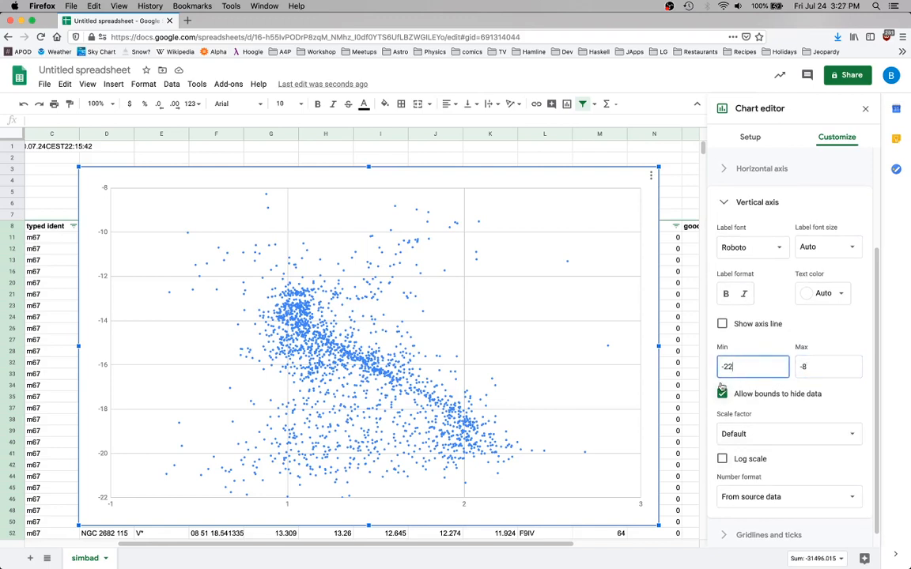
scroll(774, 416, "down", 1)
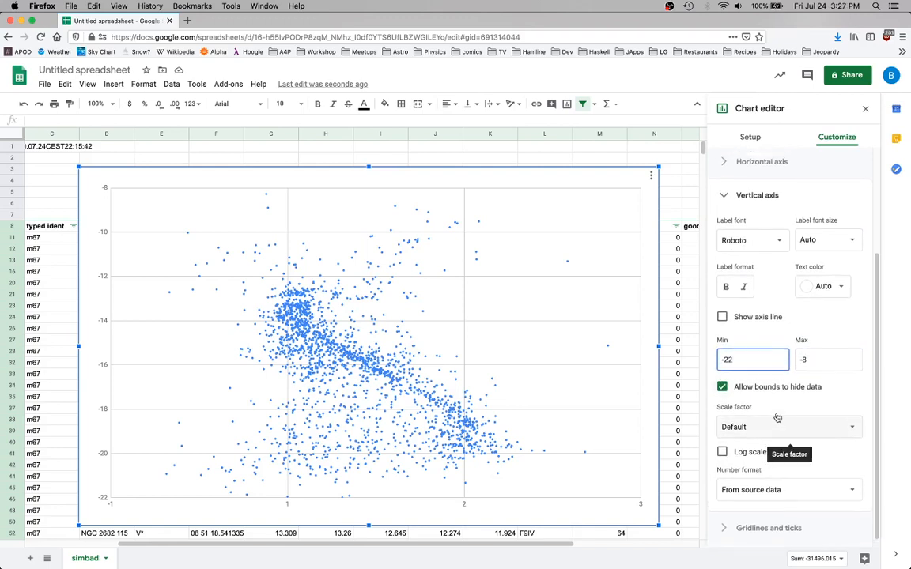
scroll(777, 418, "down", 1)
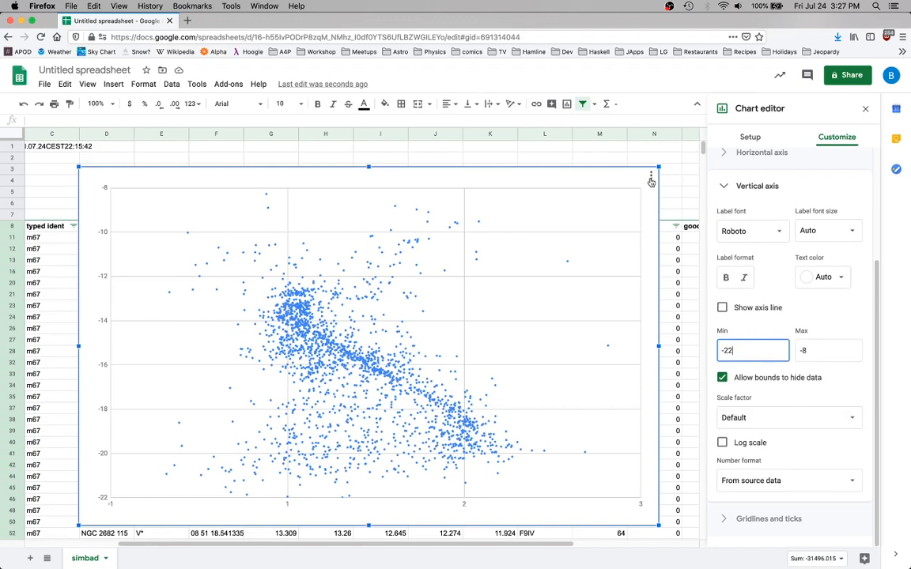
Give the scatter chart the title "HR diagram for 67"
left_click(723, 189)
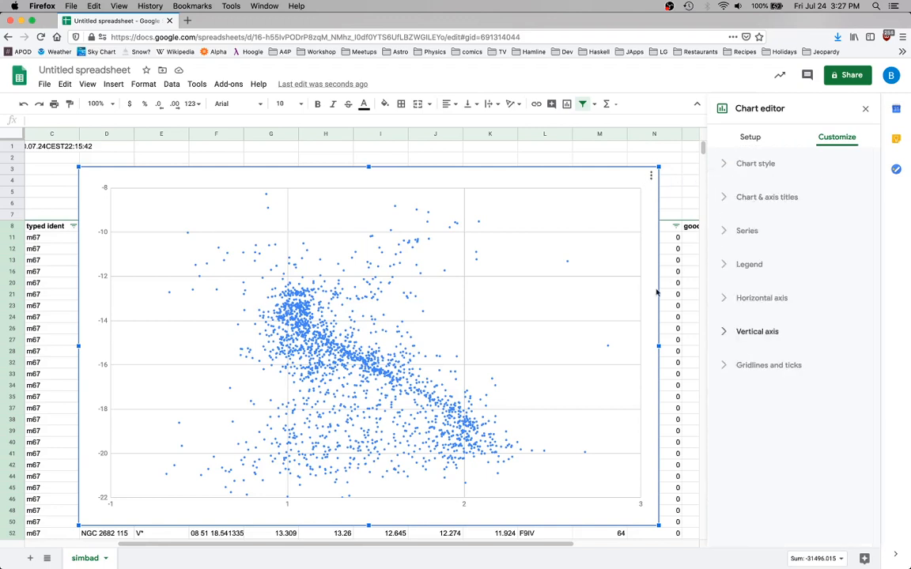
left_click(725, 197)
left_click(762, 231)
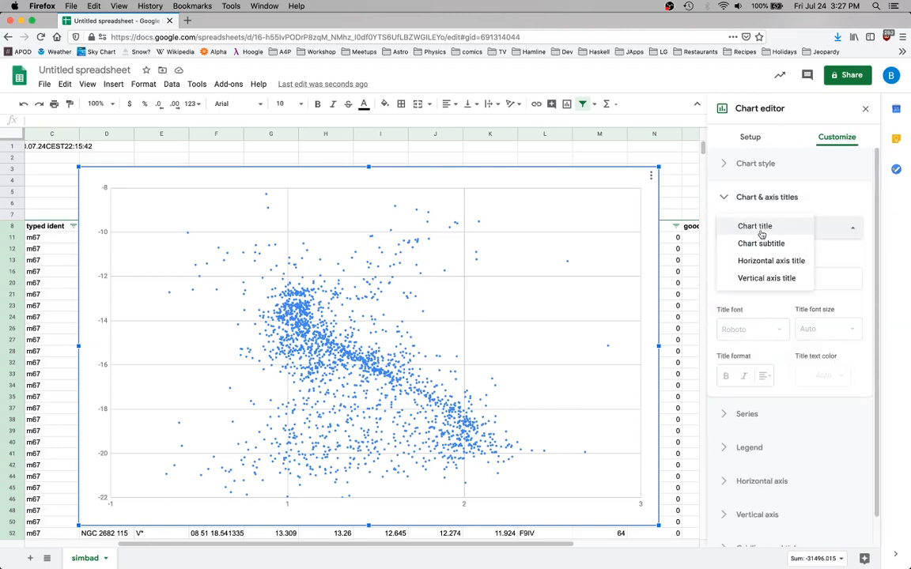
left_click(761, 234)
left_click(747, 278)
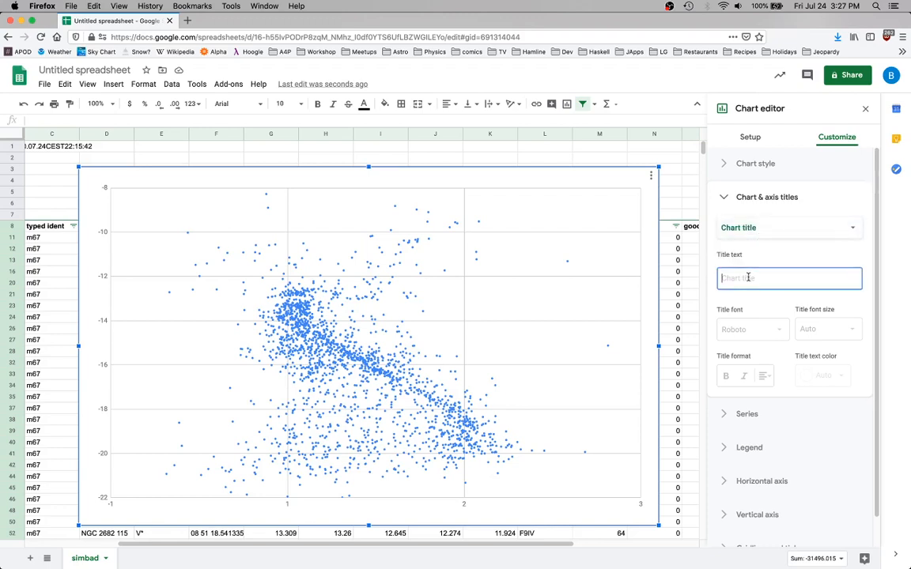
type("HR diagra")
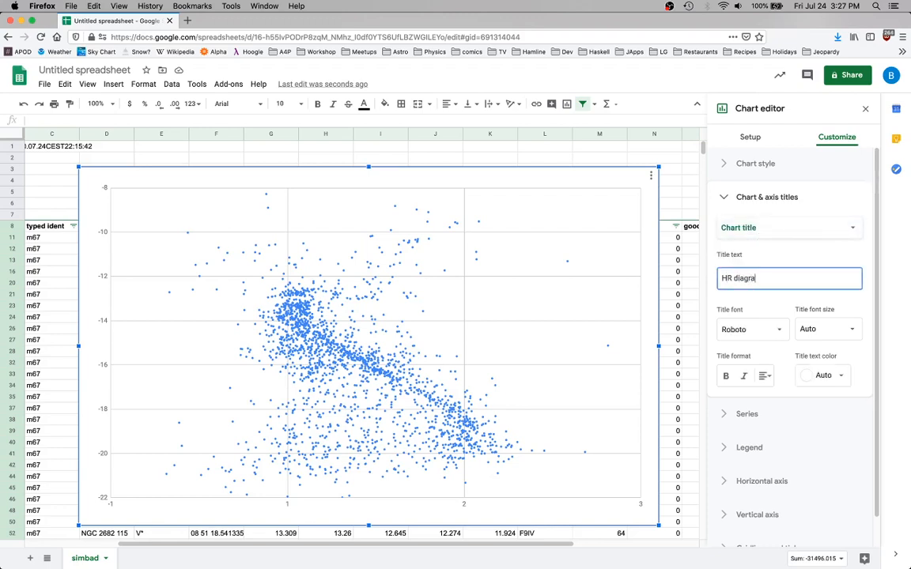
type("m for 6")
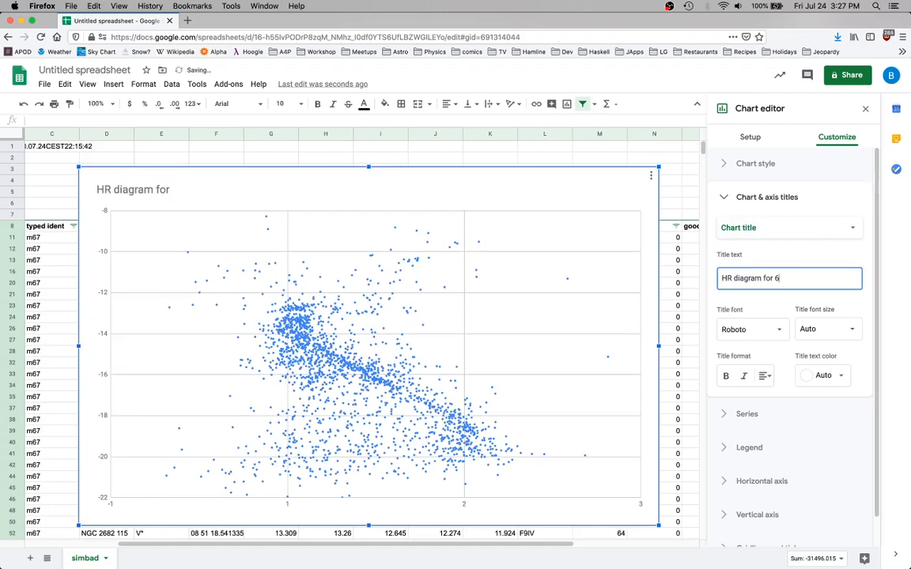
type("7")
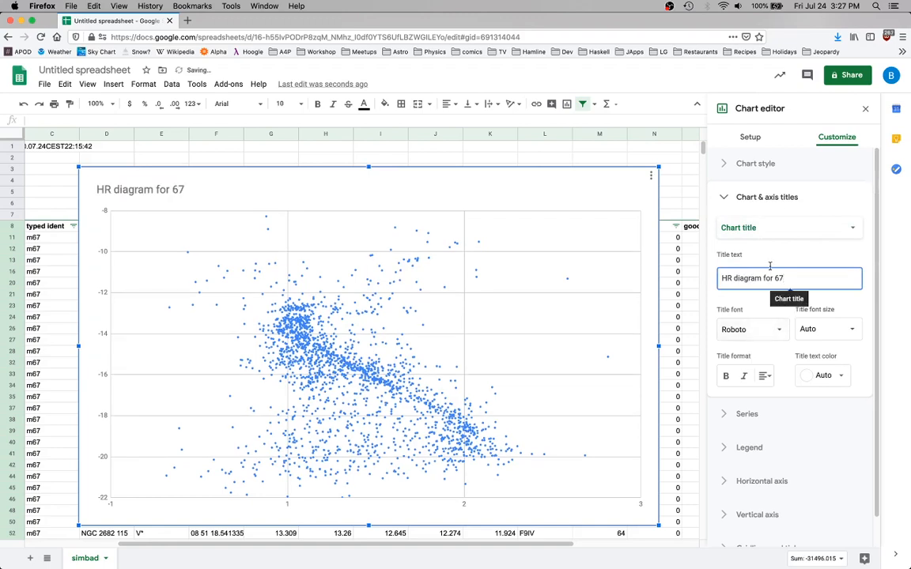
Set the chart's horizontal axis title to "B-V"
left_click(756, 230)
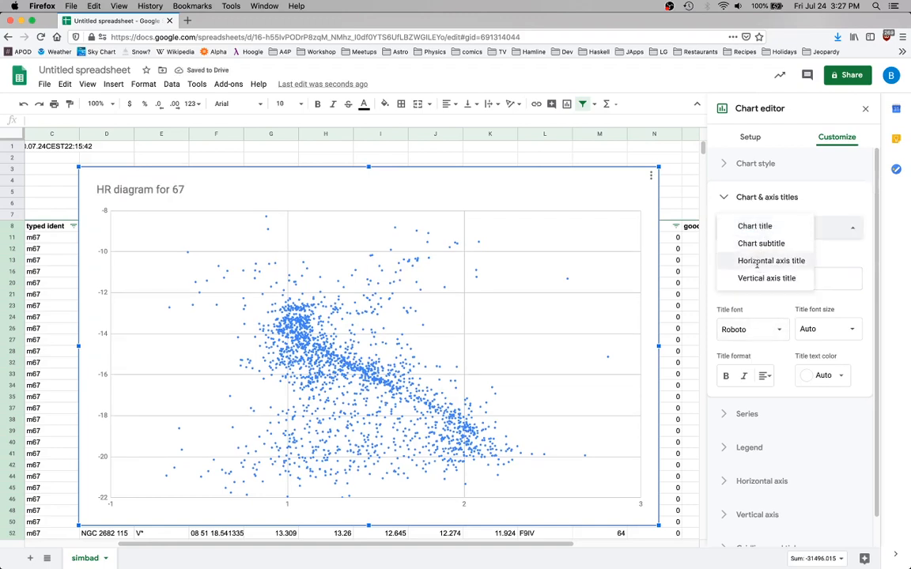
left_click(759, 261)
left_click(763, 274)
type("B-V")
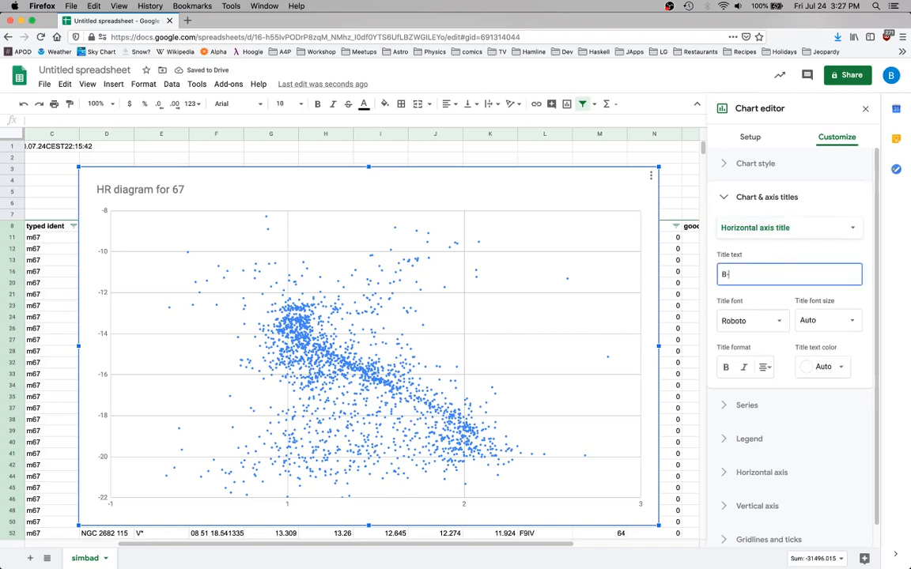
Set the chart's vertical axis title to "-V"
left_click(777, 229)
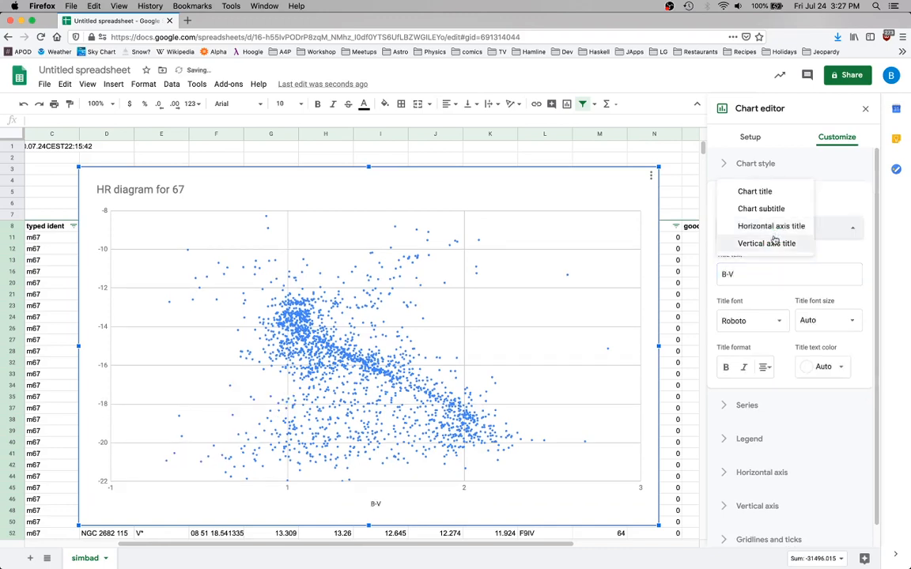
left_click(772, 241)
left_click(762, 274)
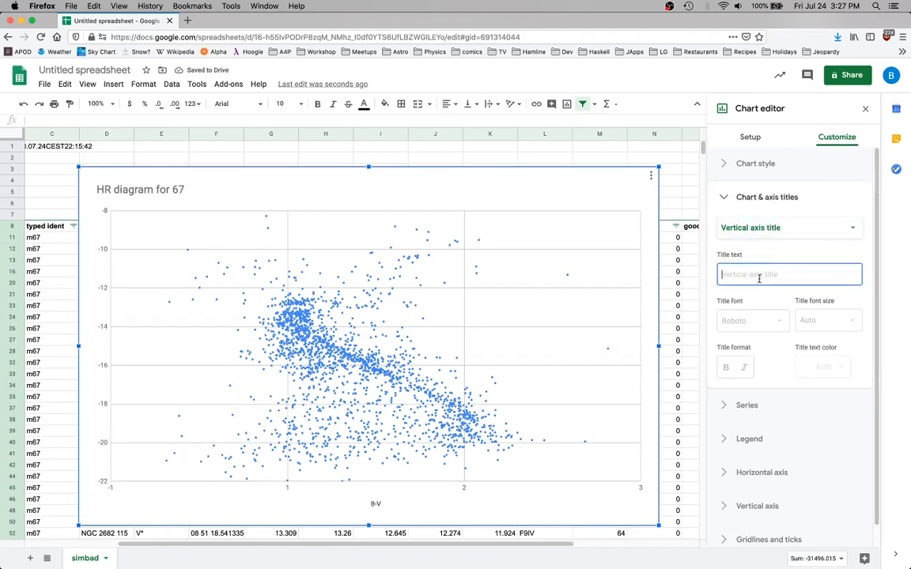
type("-V")
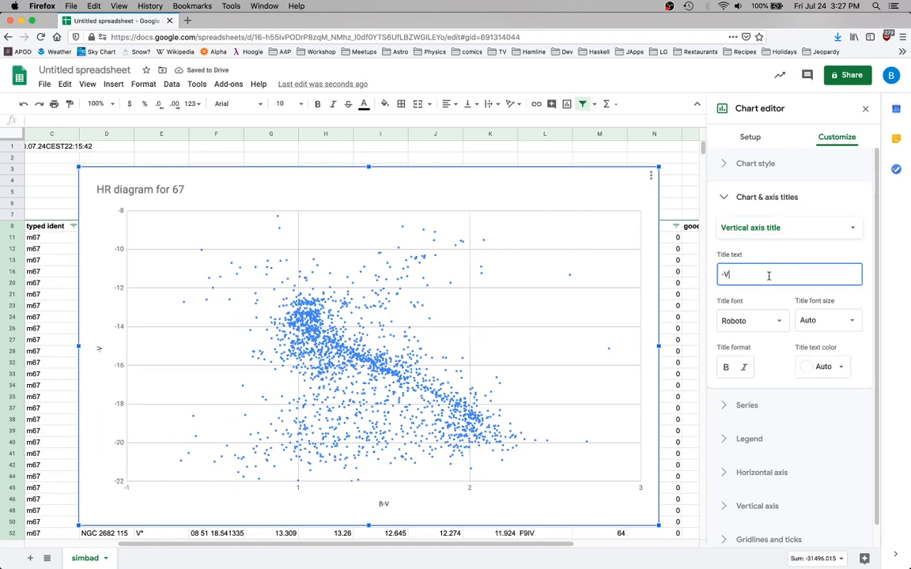
left_click(799, 426)
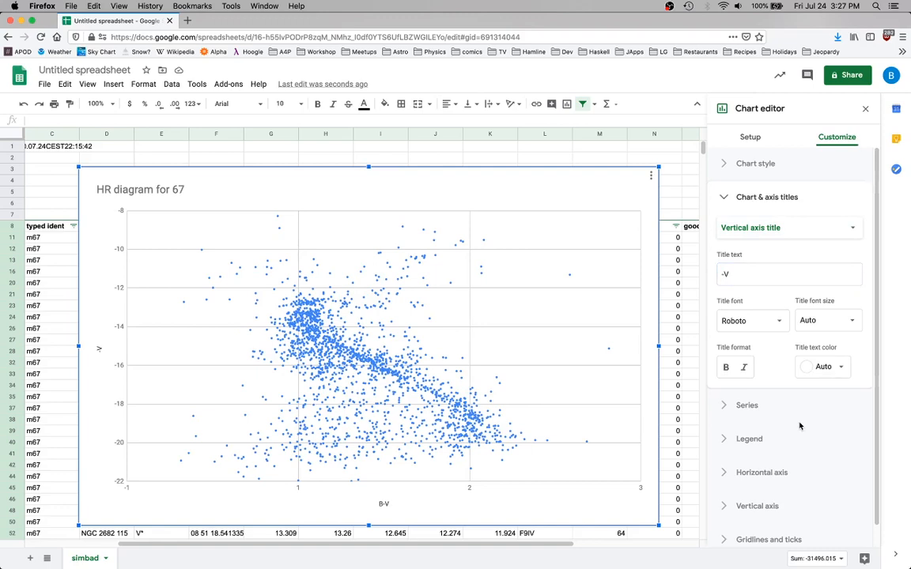
Correct the chart title to "HR diagram for M67"
left_click(766, 227)
left_click(756, 173)
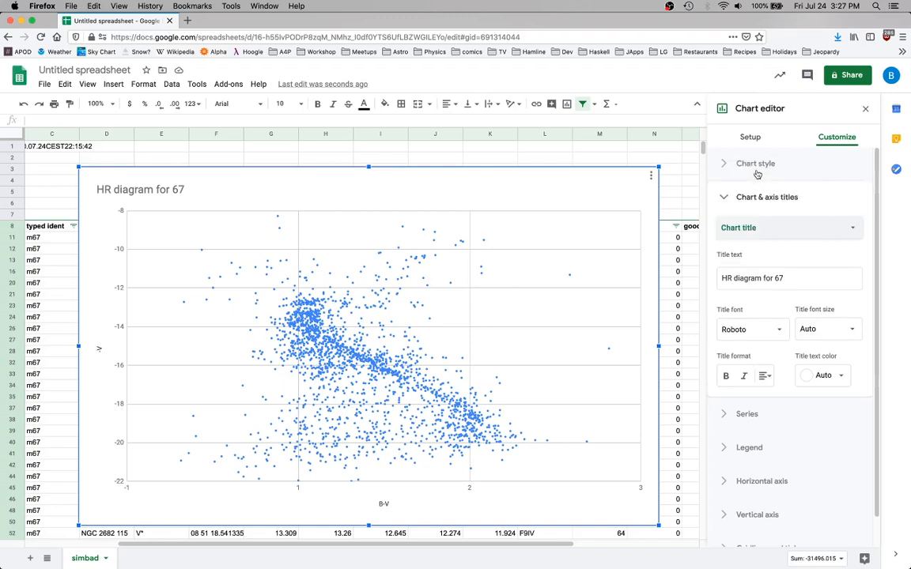
left_click(774, 278)
type("M")
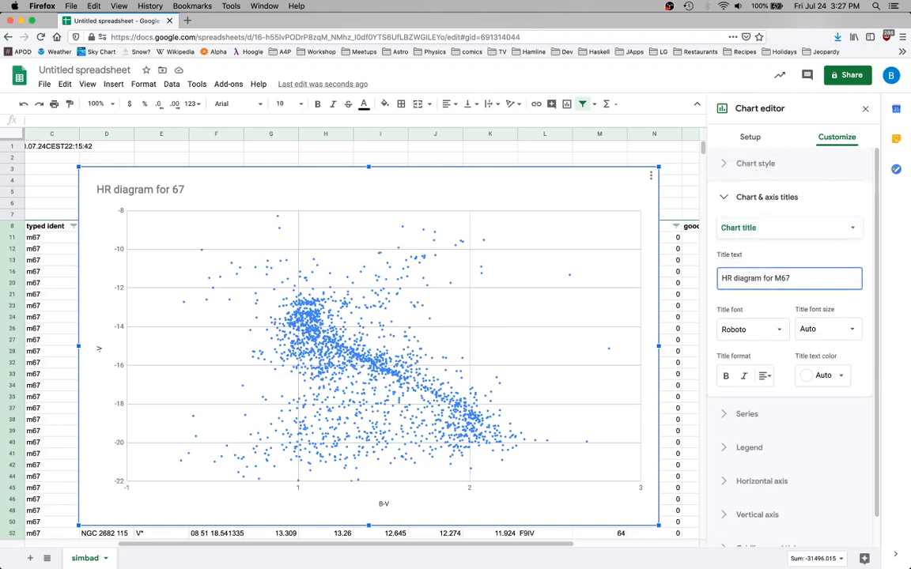
left_click(795, 251)
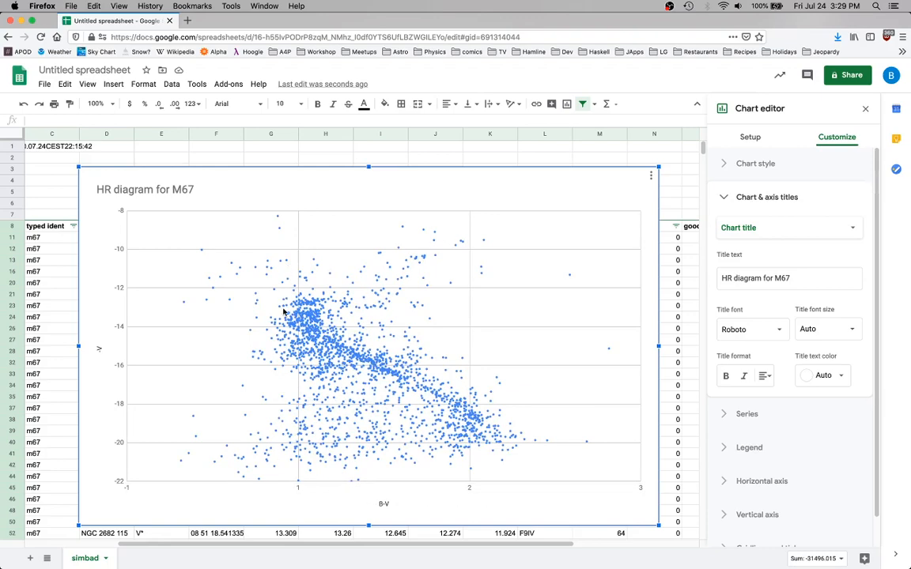
Review the chart's -V series formatting and its horizontal axis bounds and scale options
left_click(721, 199)
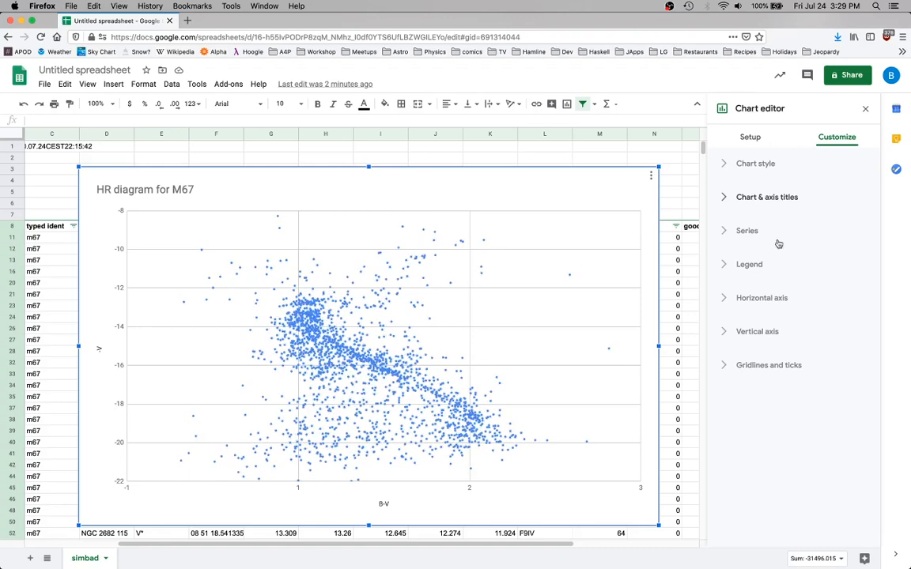
left_click(729, 233)
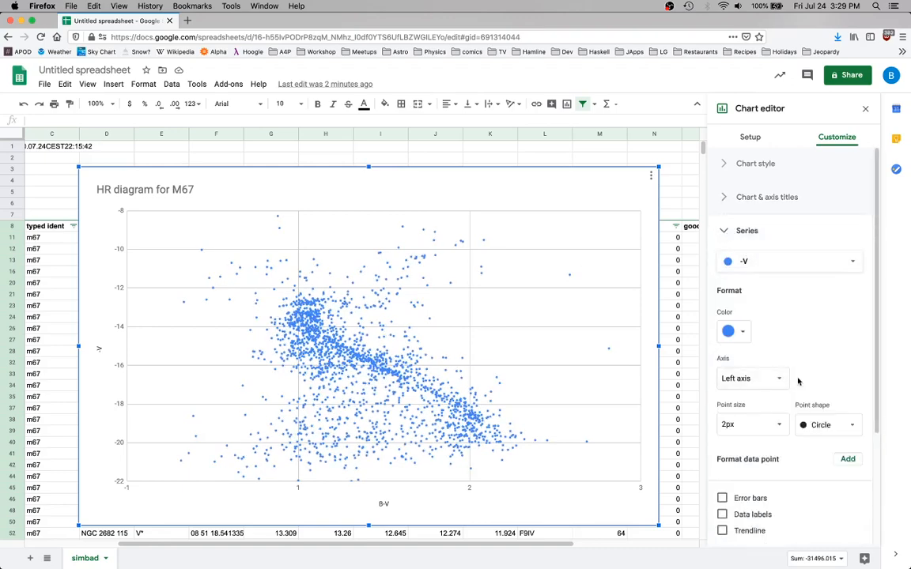
scroll(797, 381, "down", 1)
scroll(798, 382, "up", 1)
left_click(727, 237)
left_click(732, 297)
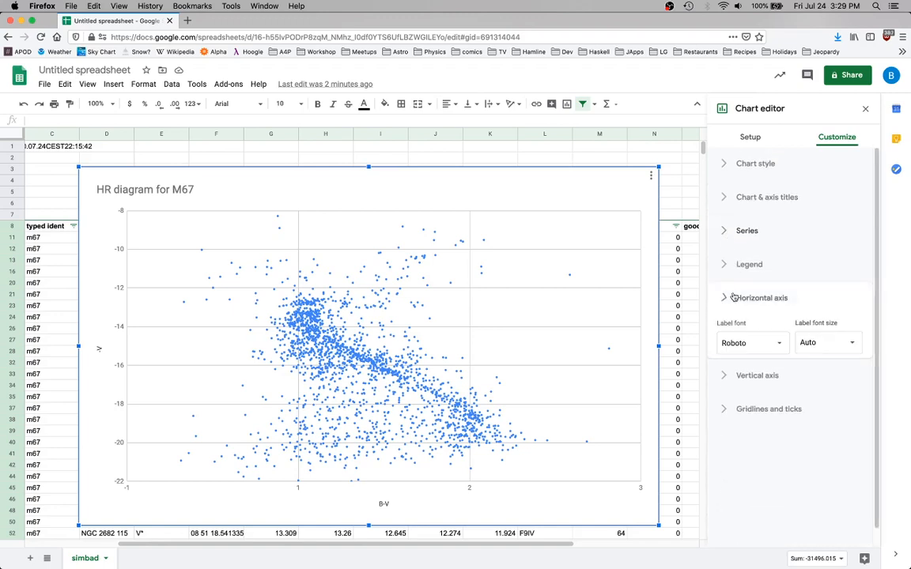
scroll(793, 353, "down", 2)
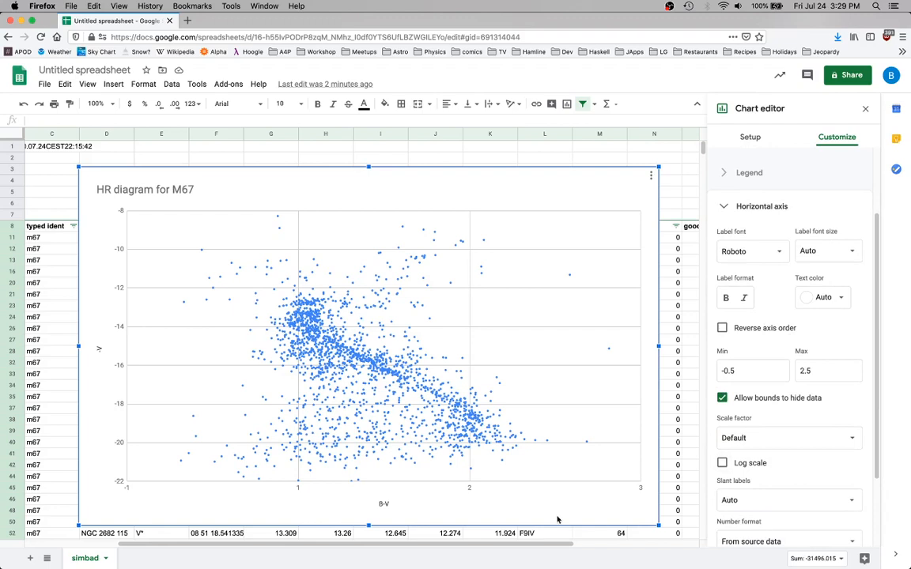
scroll(528, 419, "down", 1)
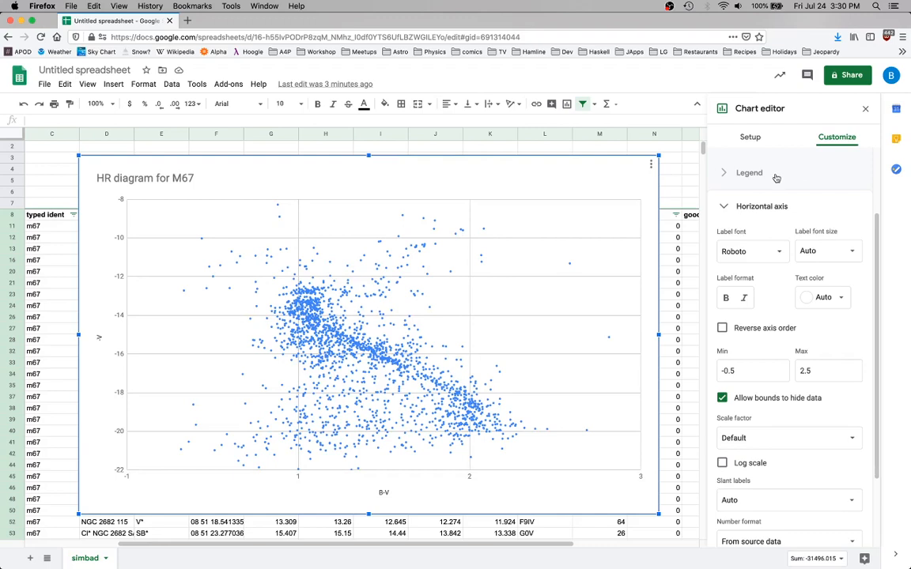
left_click(726, 207)
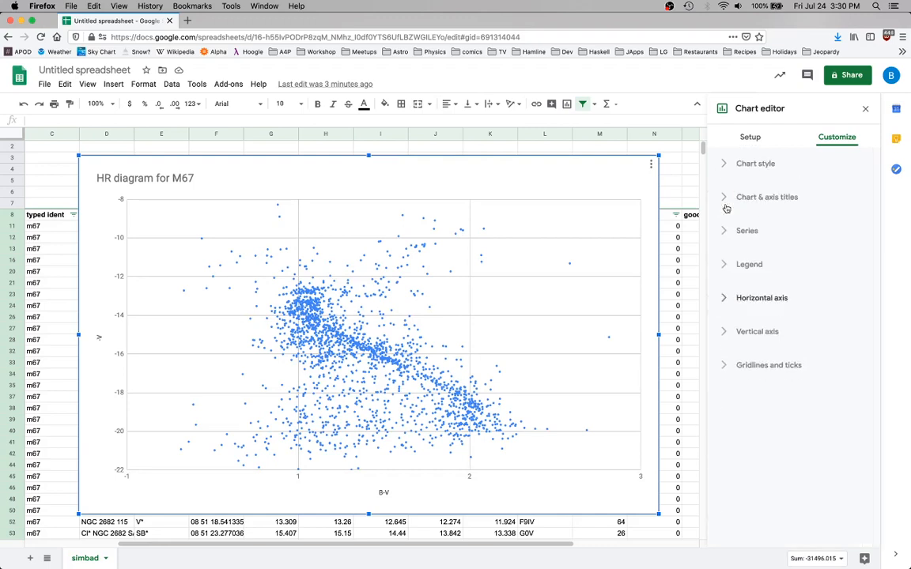
Enable minor gridlines, major ticks and minor ticks for the chart's vertical axis
left_click(723, 365)
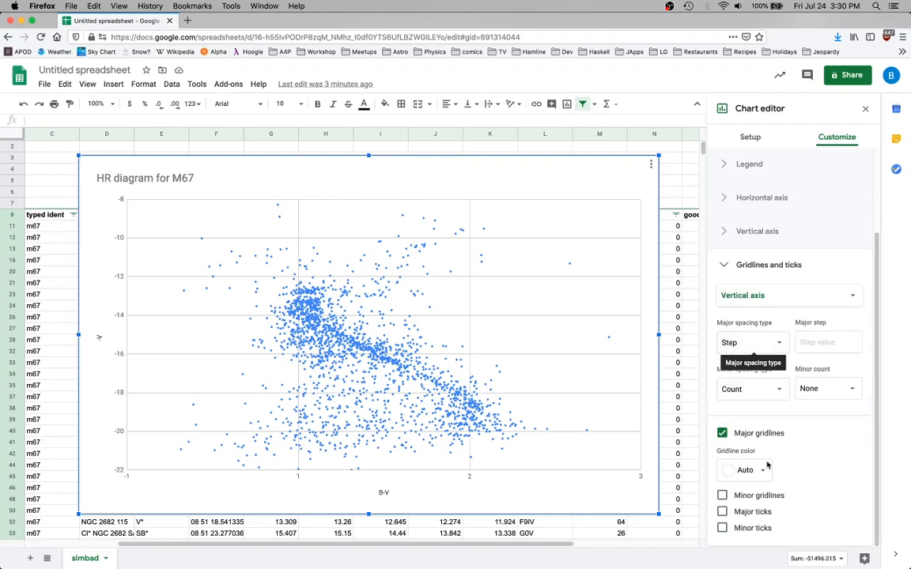
left_click(723, 496)
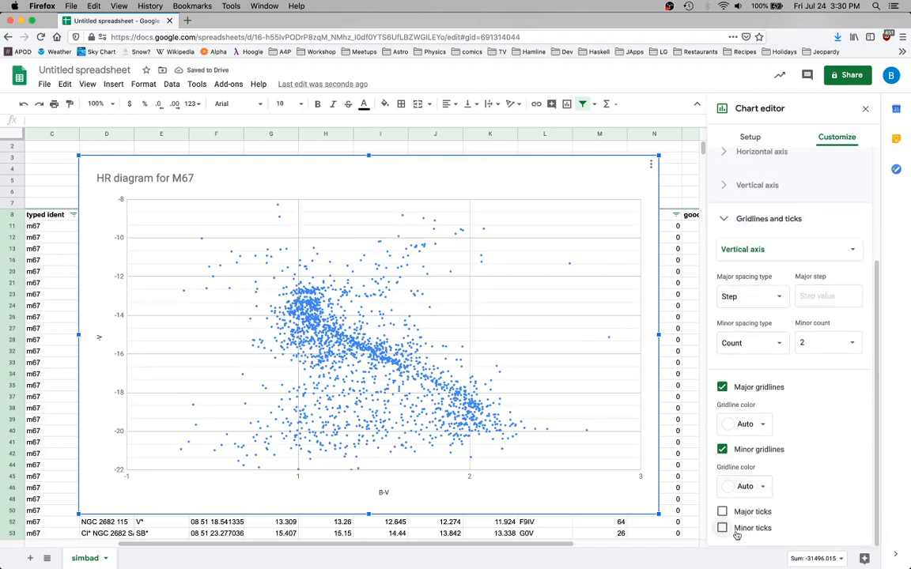
left_click(722, 527)
left_click(722, 512)
scroll(840, 464, "down", 3)
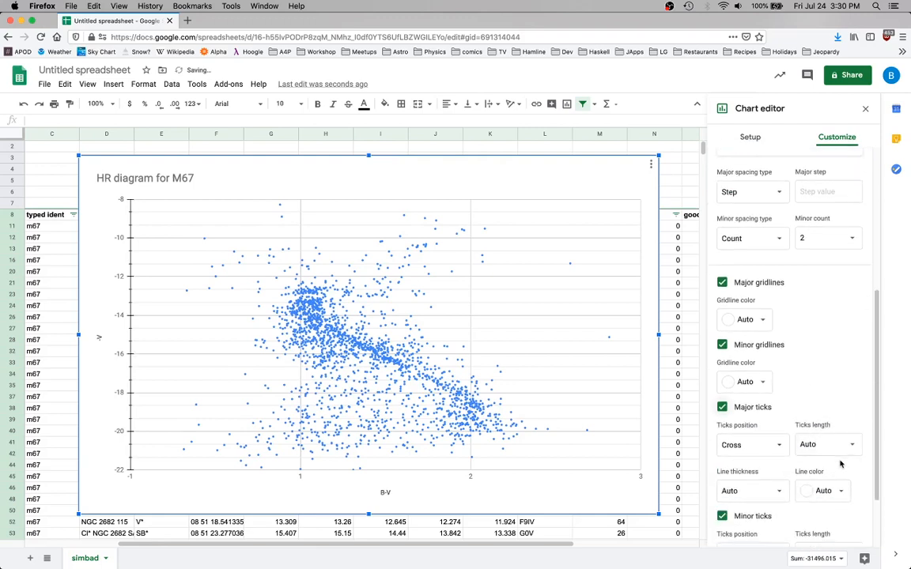
scroll(841, 464, "down", 2)
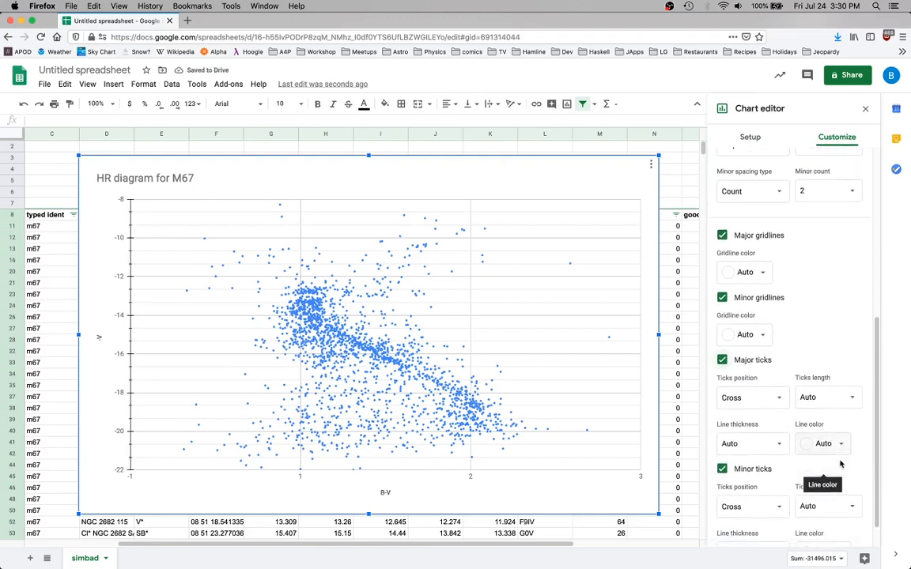
scroll(840, 464, "up", 2)
scroll(841, 464, "up", 1)
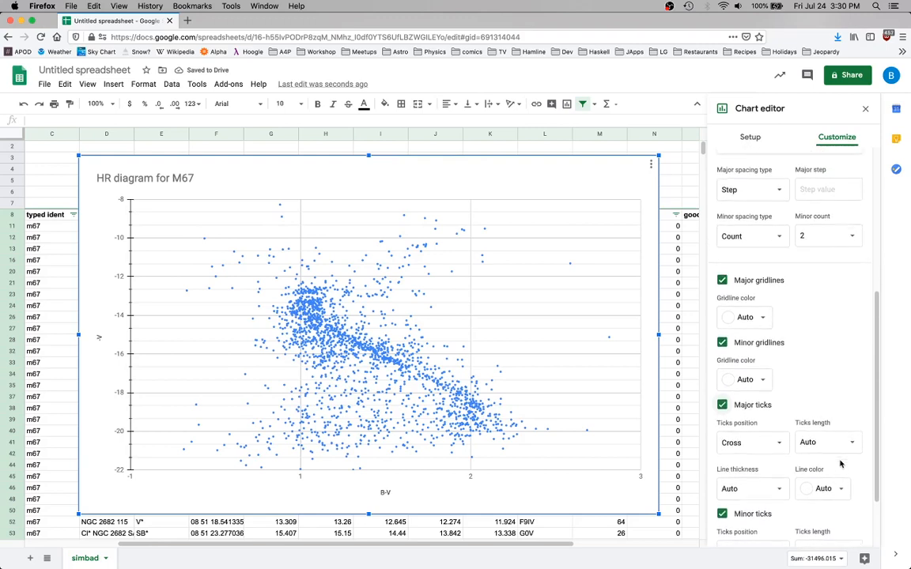
scroll(841, 465, "down", 3)
scroll(840, 464, "up", 5)
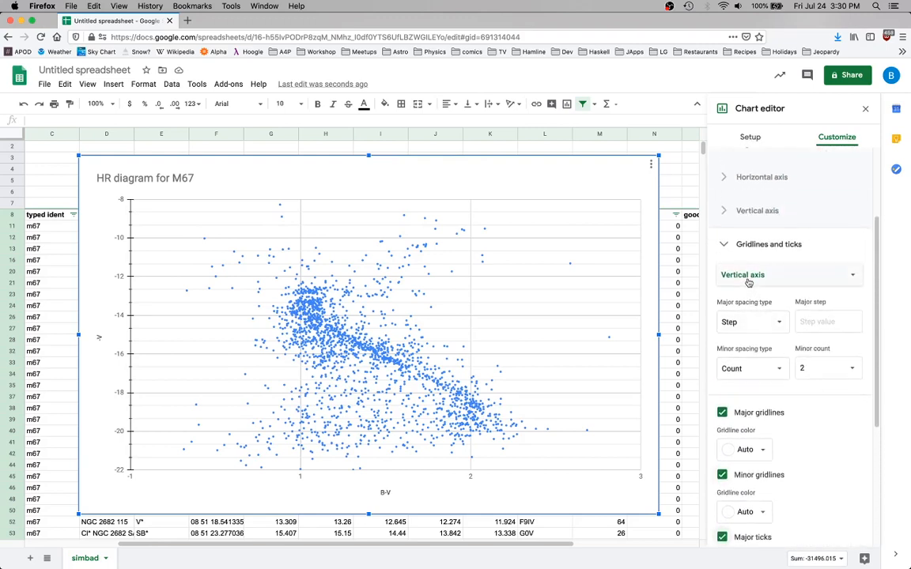
Enable minor ticks, major ticks and minor gridlines for the chart's horizontal axis
left_click(751, 277)
left_click(740, 257)
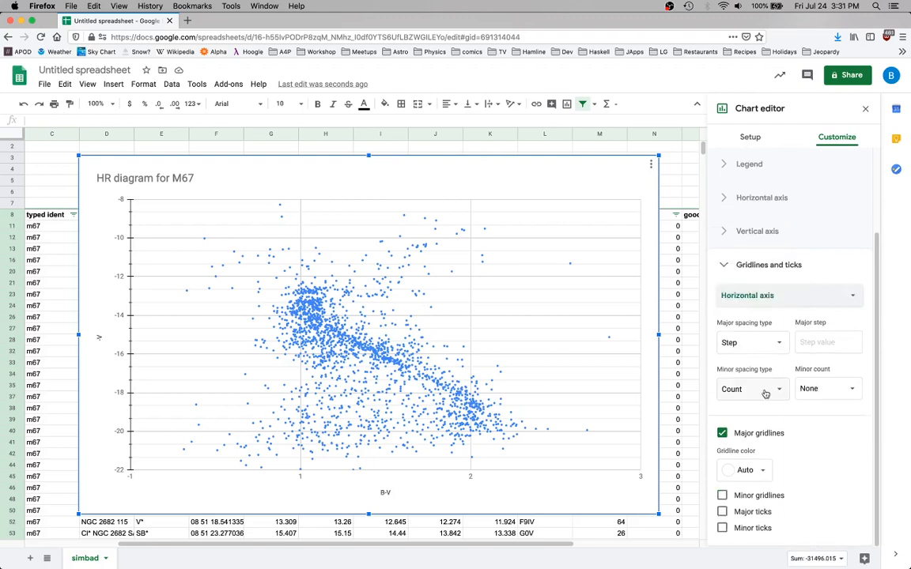
left_click(733, 530)
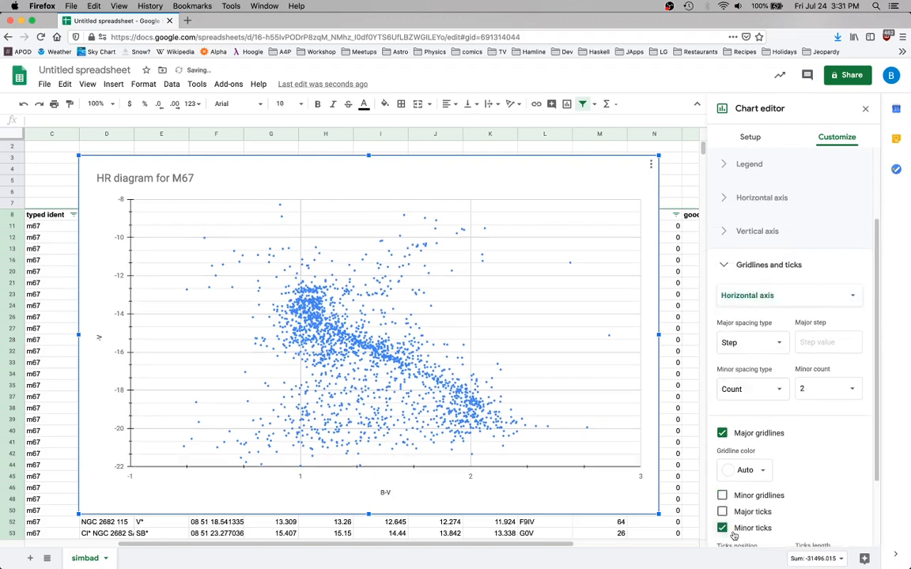
left_click(739, 511)
left_click(723, 495)
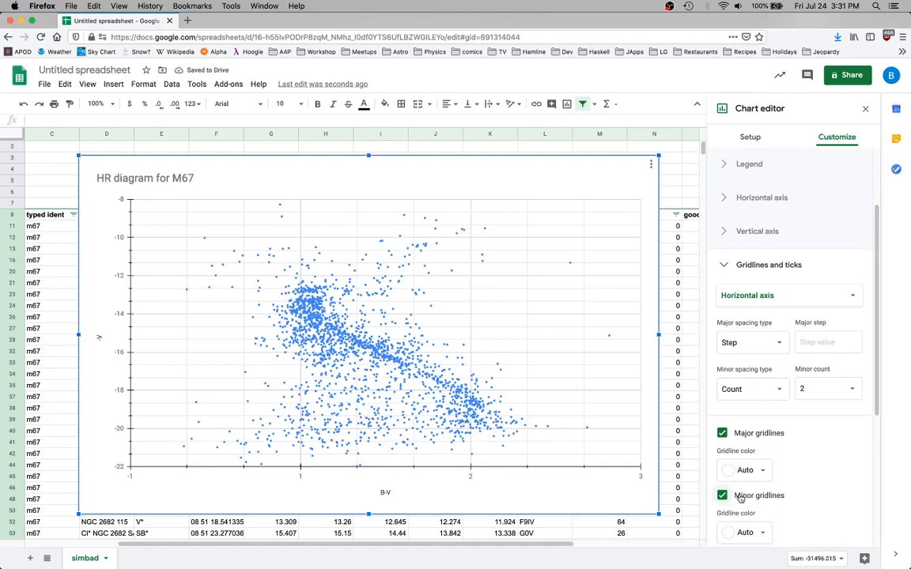
Set the minor count of the chart's horizontal axis gridlines and ticks to 4
scroll(711, 467, "down", 5)
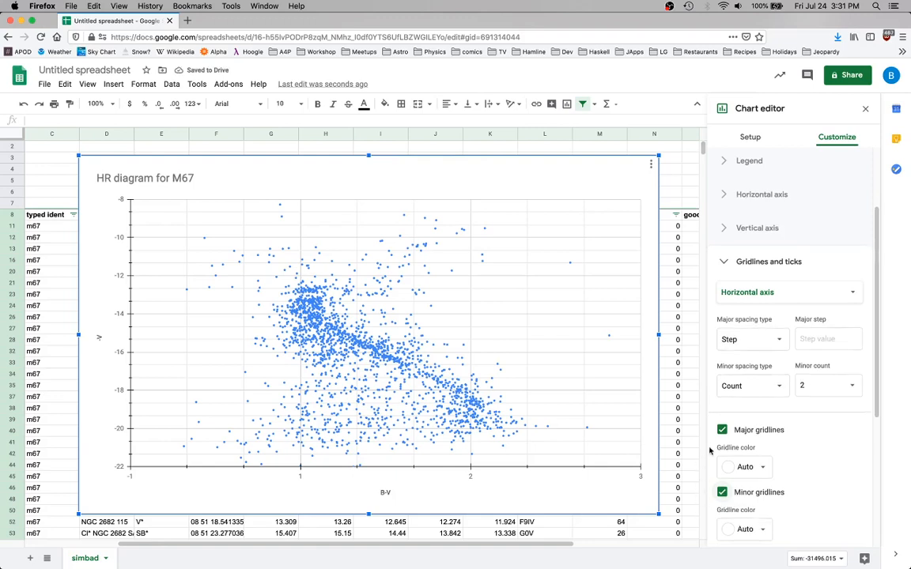
scroll(710, 450, "down", 2)
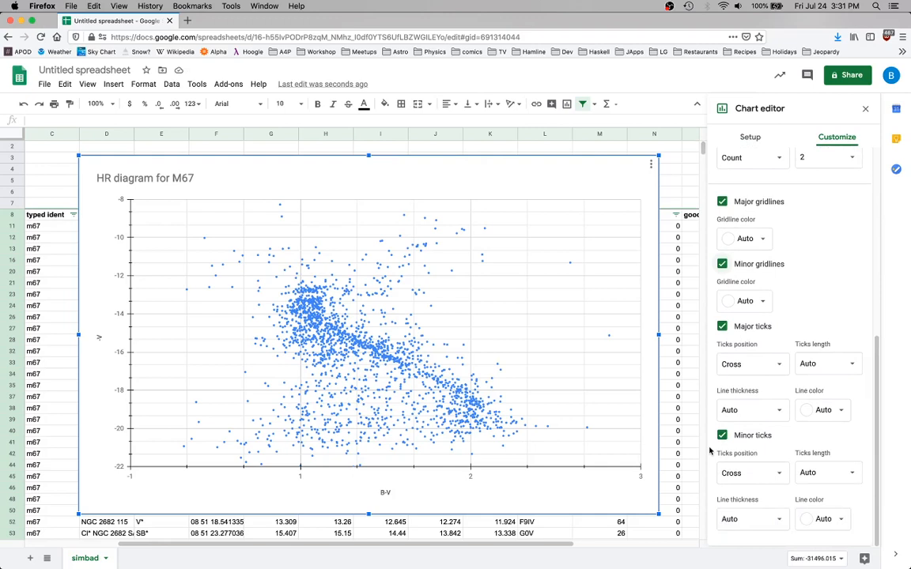
scroll(703, 292, "up", 1)
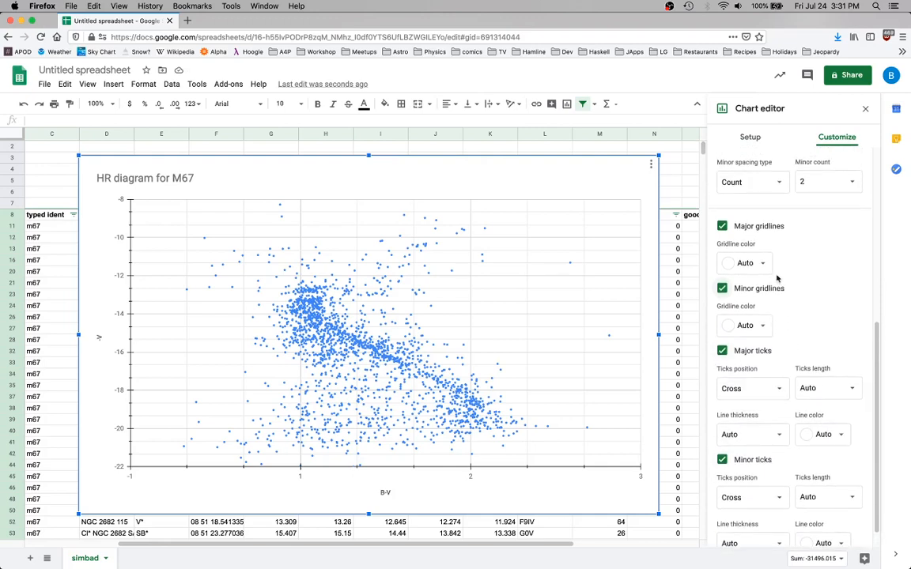
scroll(800, 283, "up", 5)
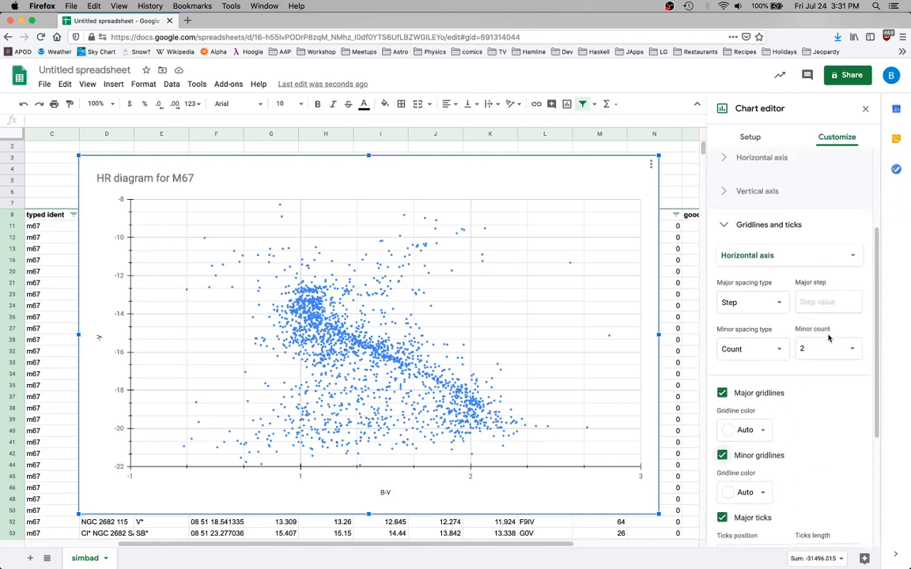
left_click(830, 348)
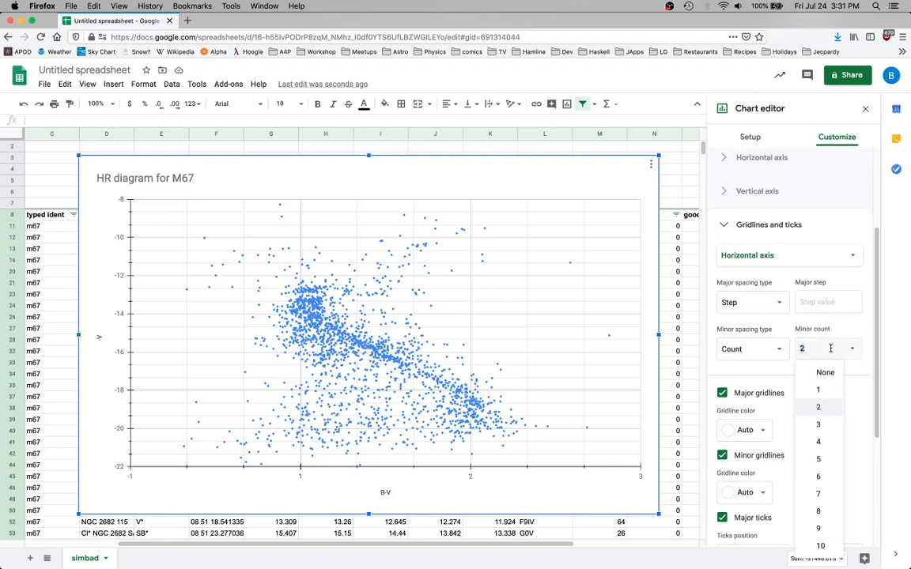
left_click(825, 443)
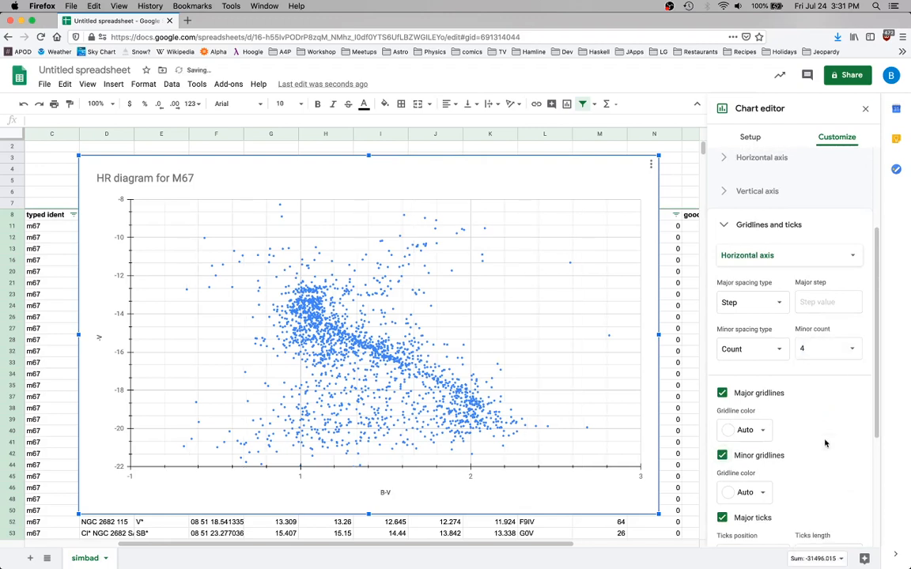
left_click(774, 304)
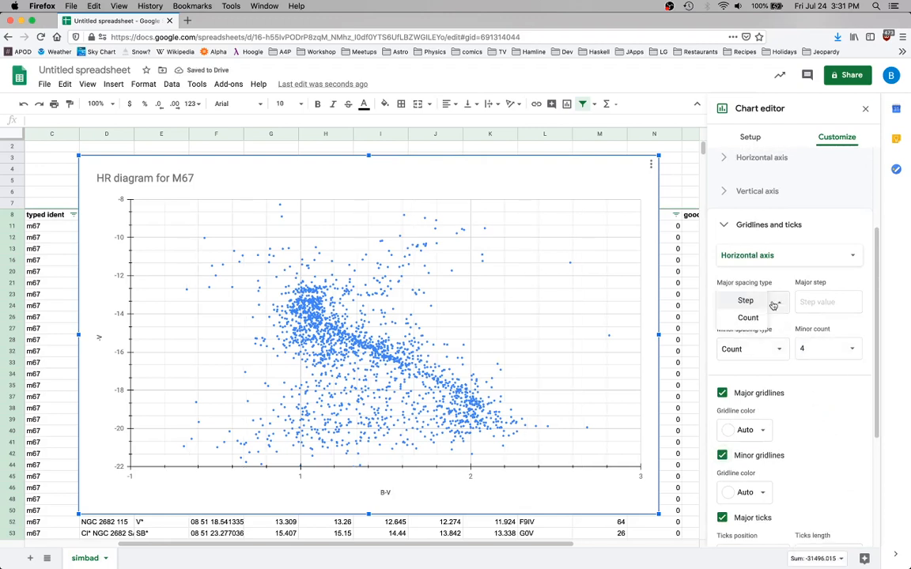
left_click(749, 318)
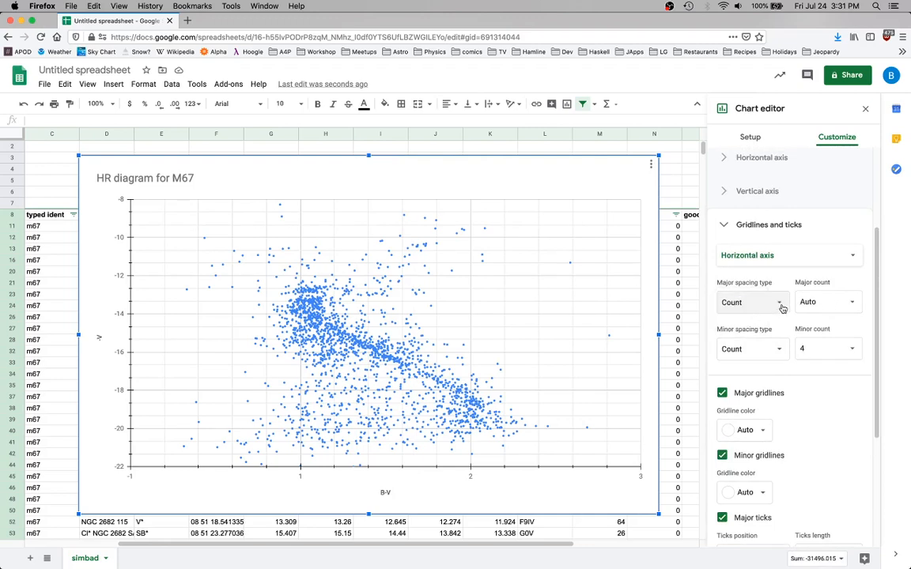
left_click(778, 303)
left_click(751, 286)
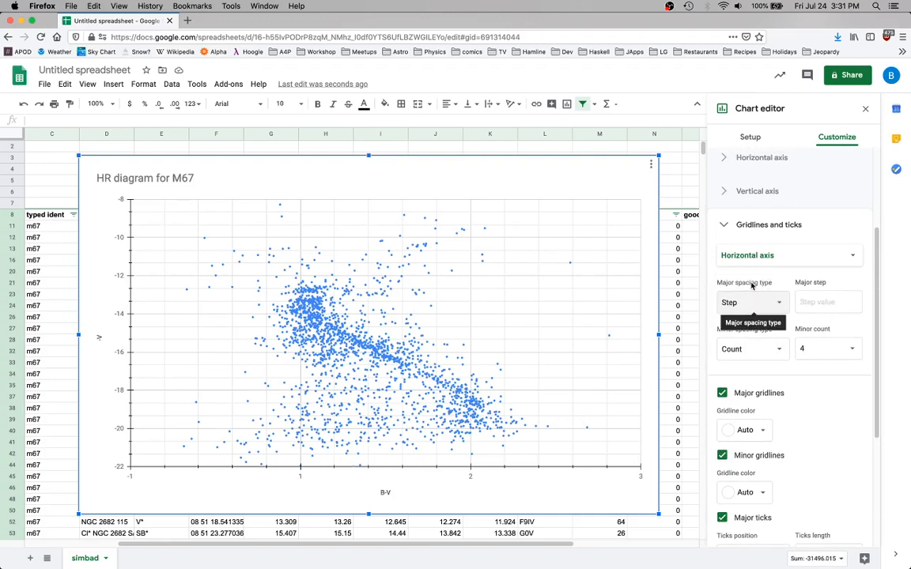
Set the horizontal axis major step to 1 and keep Count as its minor spacing type
left_click(819, 302)
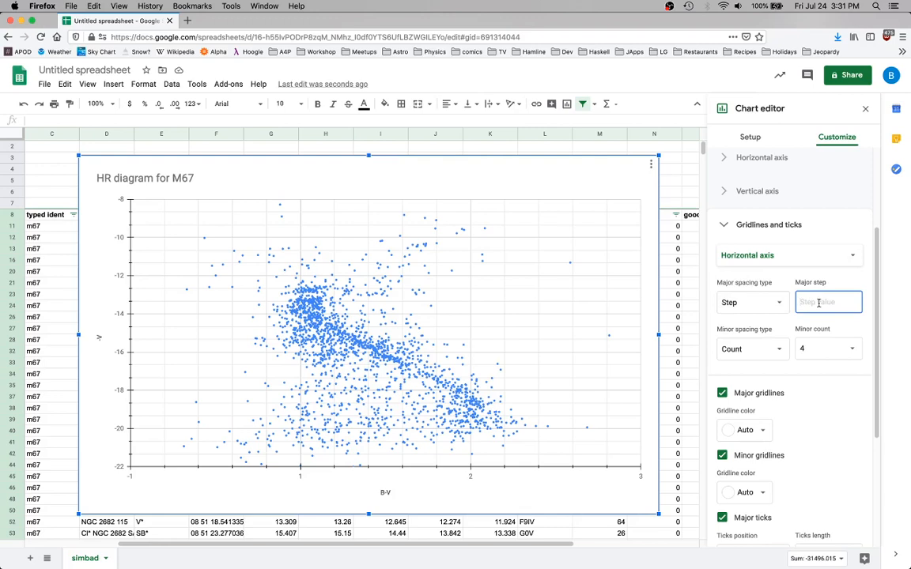
type("1")
left_click(778, 349)
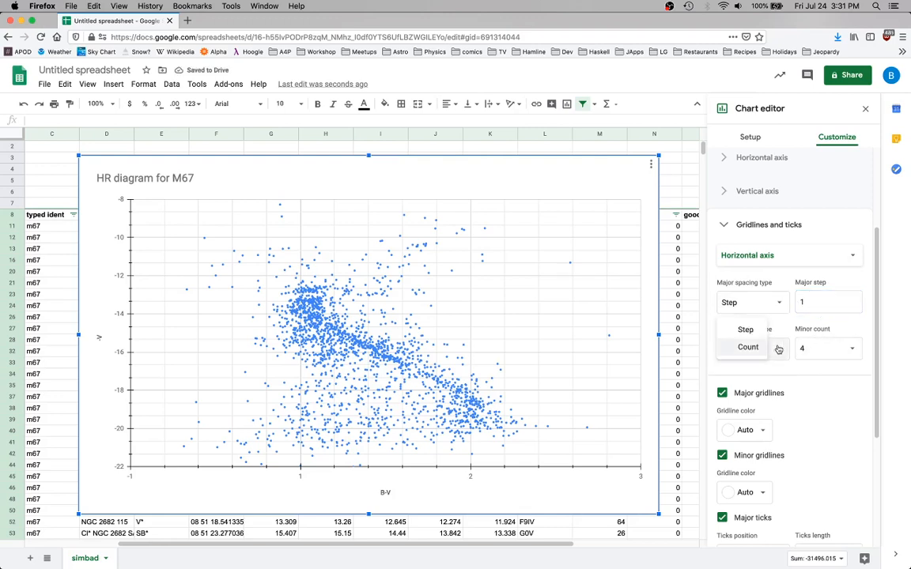
left_click(748, 347)
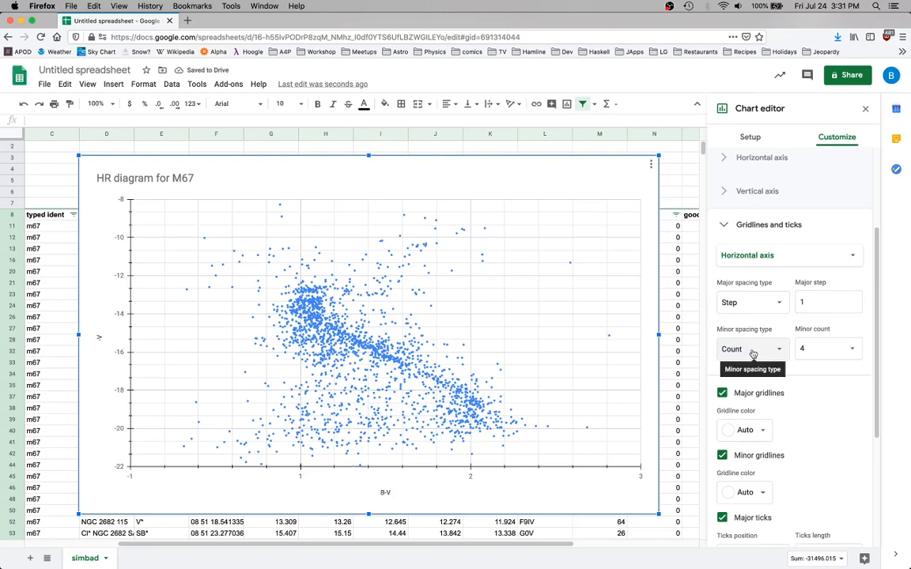
Try a major step of 2 on the horizontal axis and restore it to 1
left_click(833, 311)
key("BackSpace")
type("2")
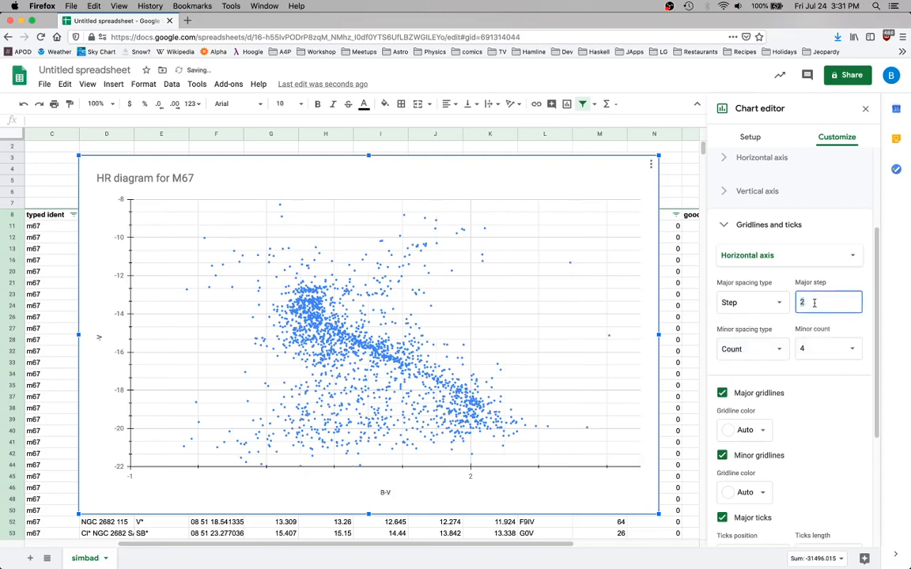
type("1")
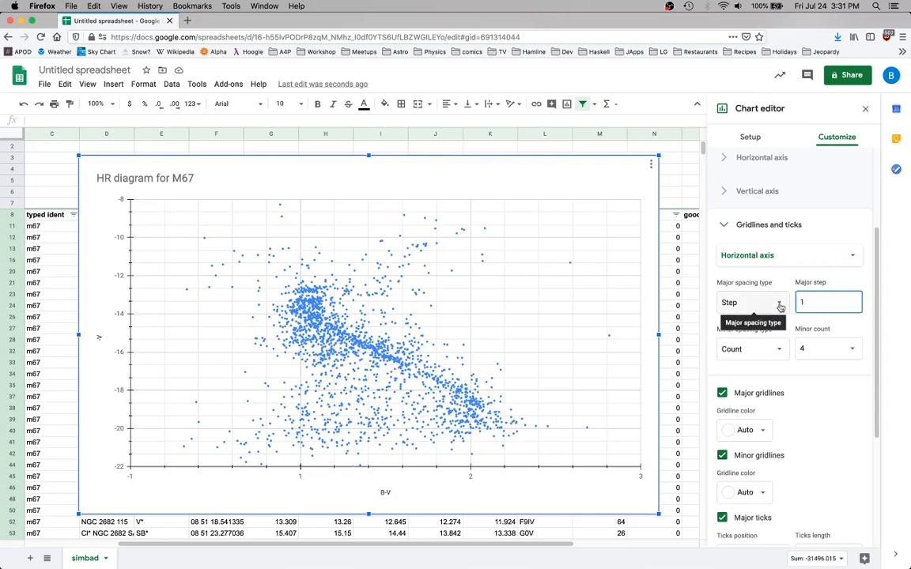
Examine the formatting and editing options for a data point near B-V 0.9, -V -14, and for the -V series
left_click(277, 308)
left_click(276, 308)
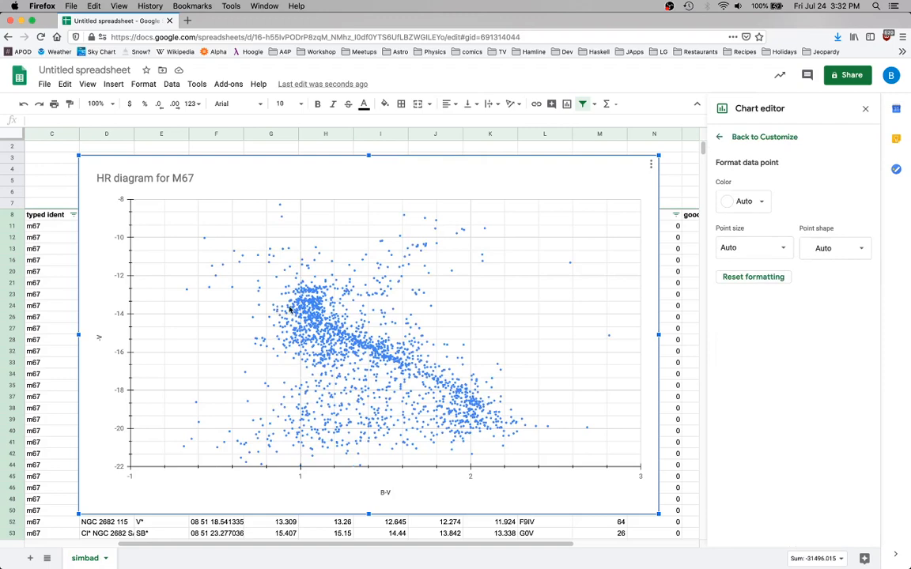
right_click(278, 310)
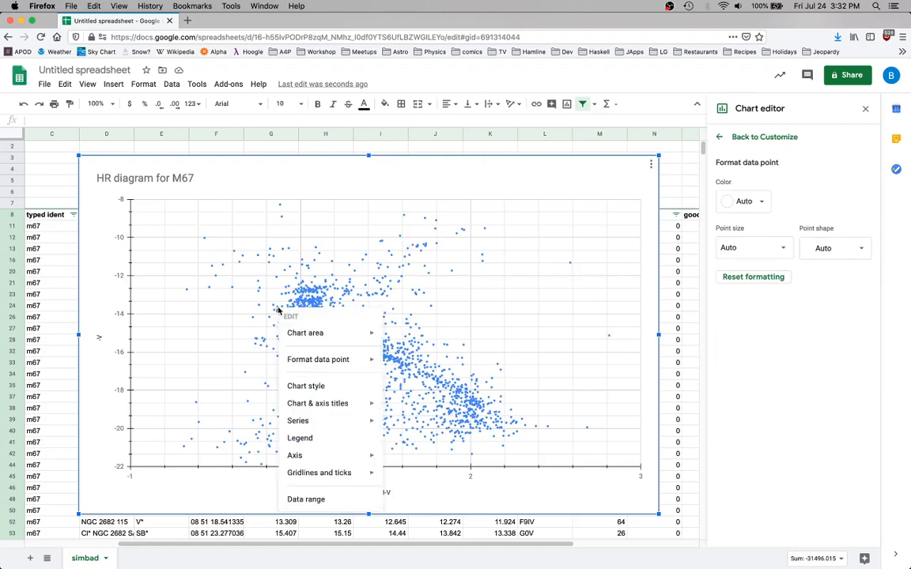
mouse_move(301, 335)
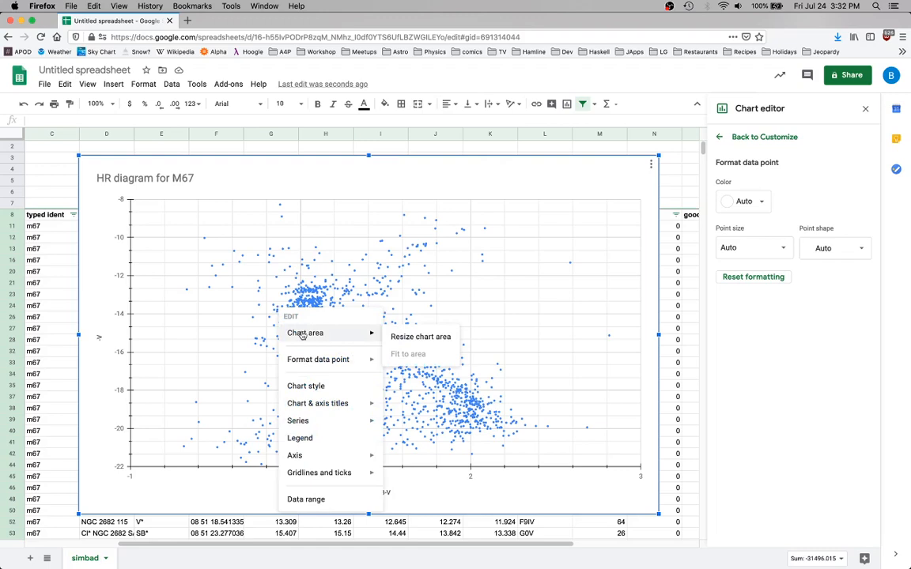
left_click(279, 310)
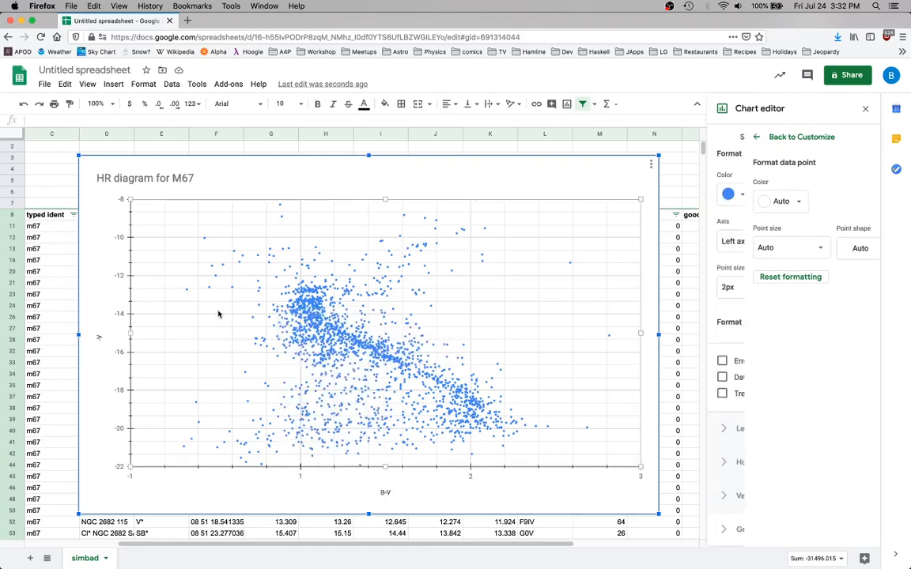
right_click(277, 310)
left_click(278, 310)
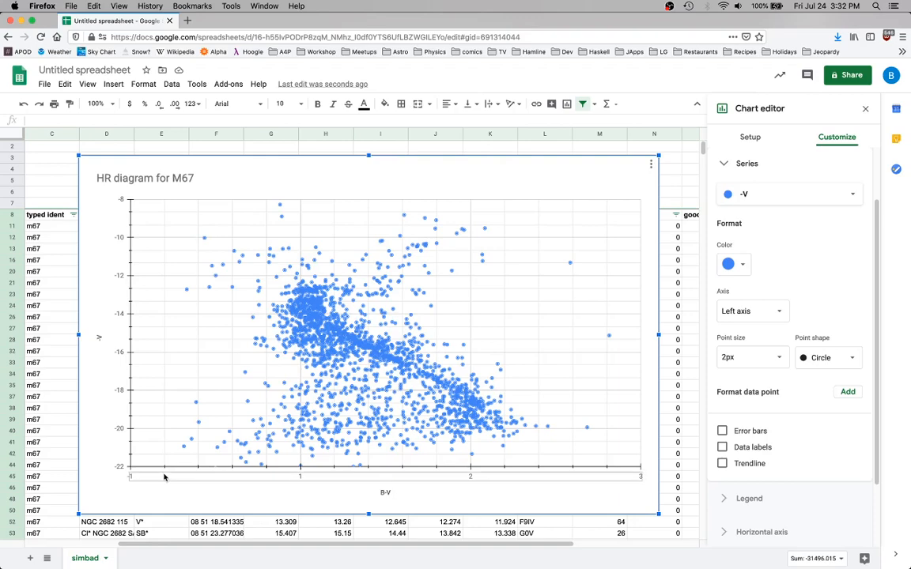
Open the chart's horizontal axis settings for its labels and bounds
left_click(132, 477)
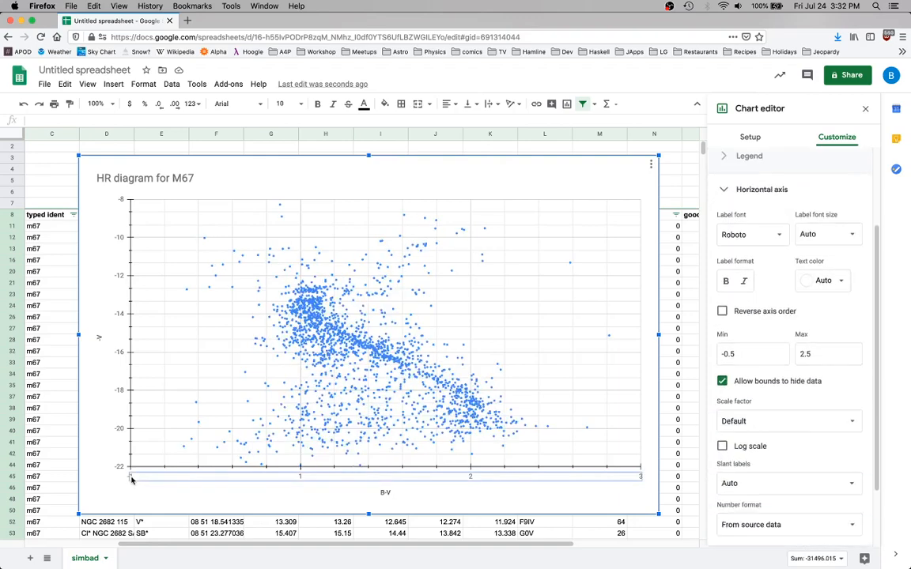